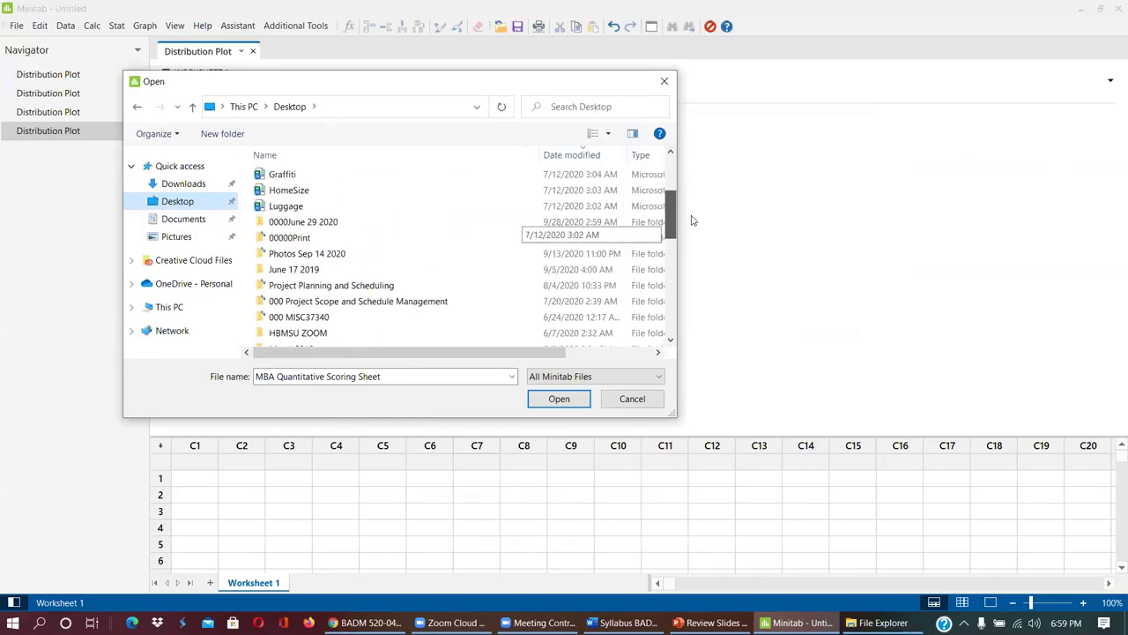
- Open the Indian Student Admission in US Universities project from the 0000June 29 2020 folder, saving the current project over the existing Indian Student Admission file
double_click(328, 225)
drag(671, 165, 675, 195)
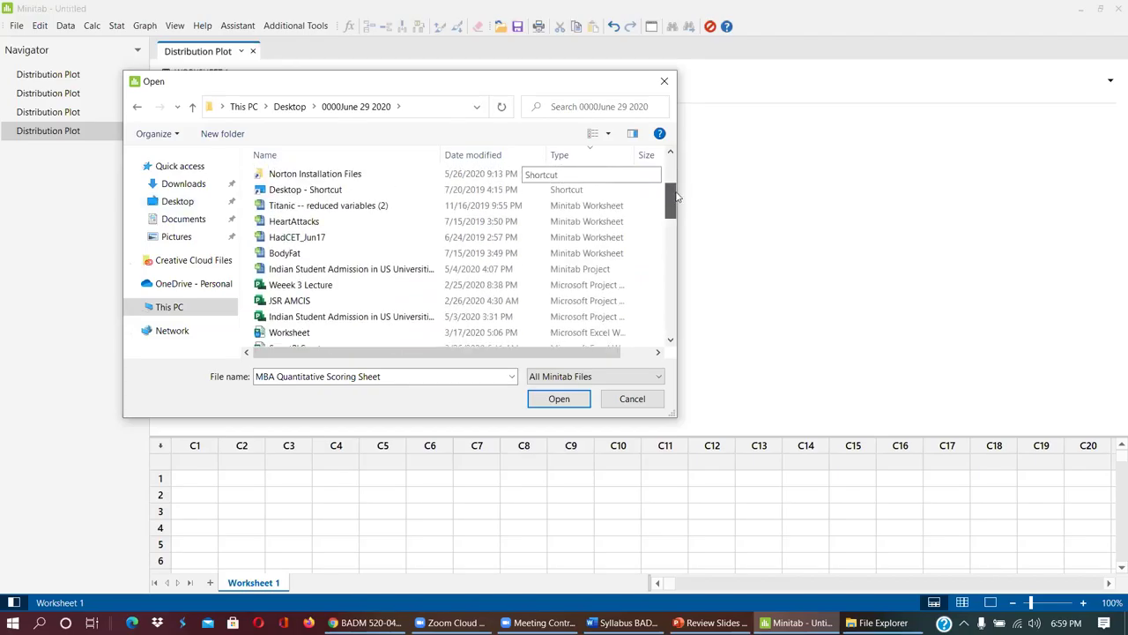
double_click(408, 268)
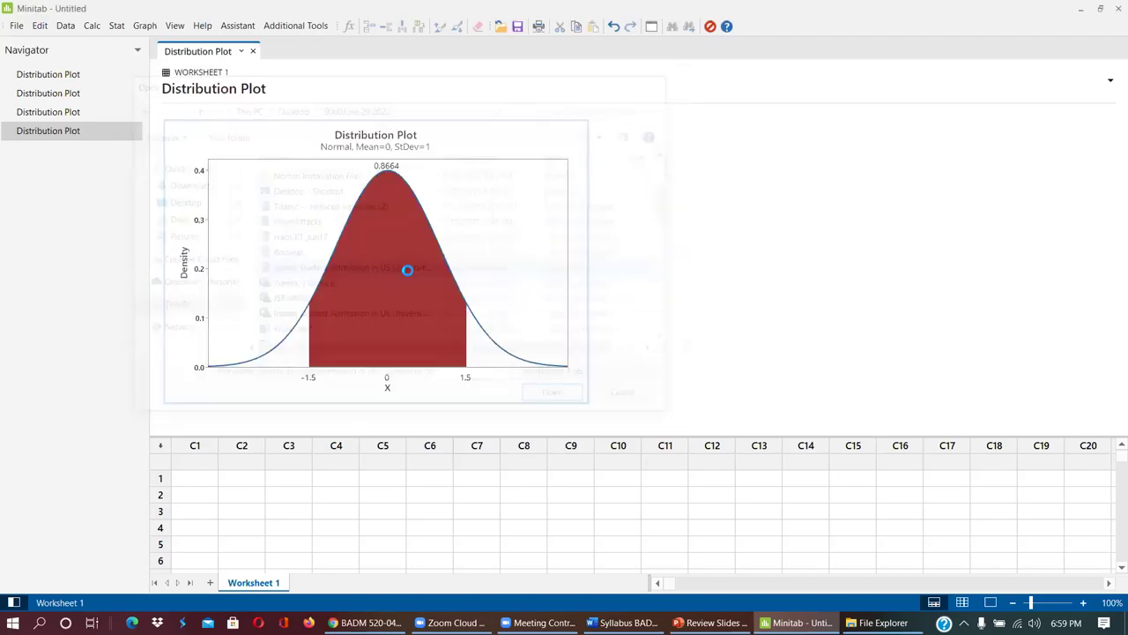
click(527, 348)
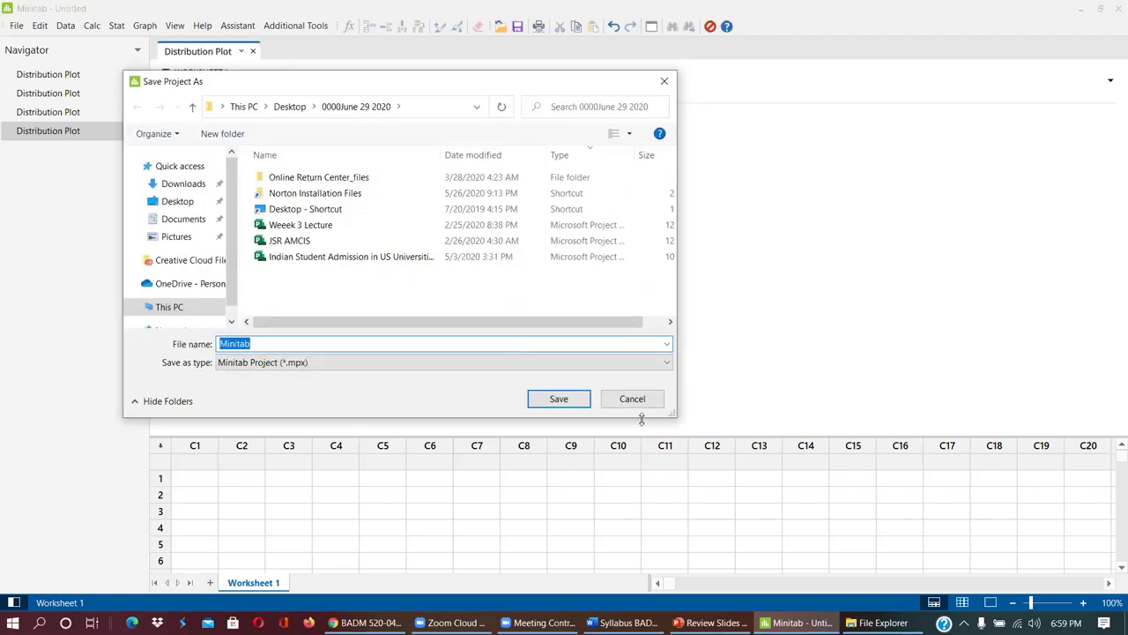
double_click(335, 257)
click(608, 316)
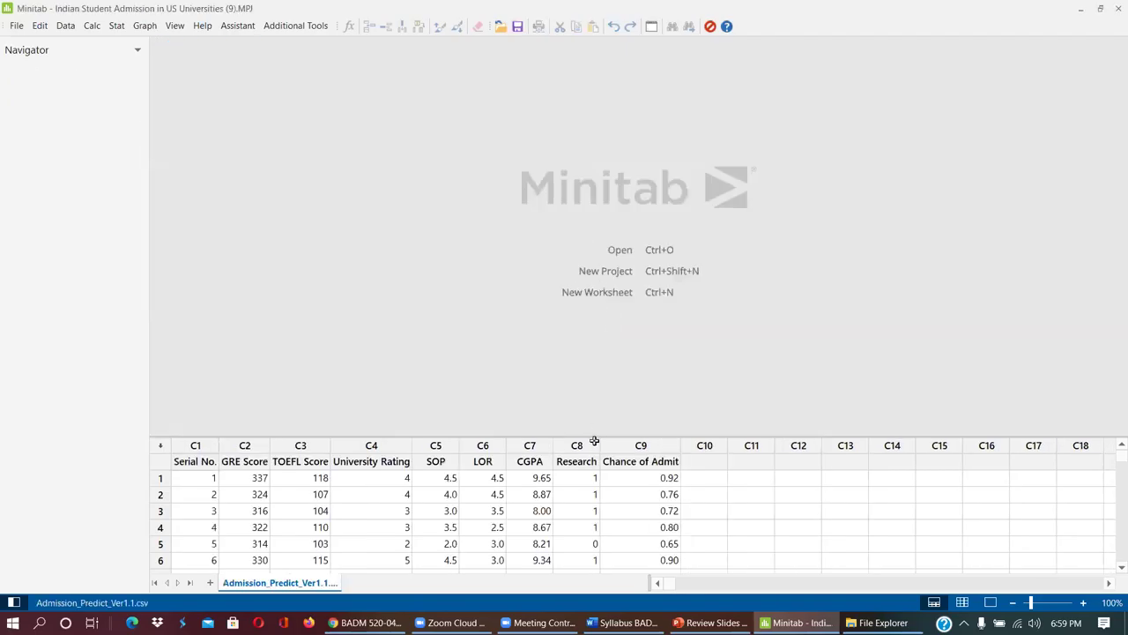
- Enlarge the worksheet area and examine the CGPA and GRE Score columns
drag(596, 436, 576, 198)
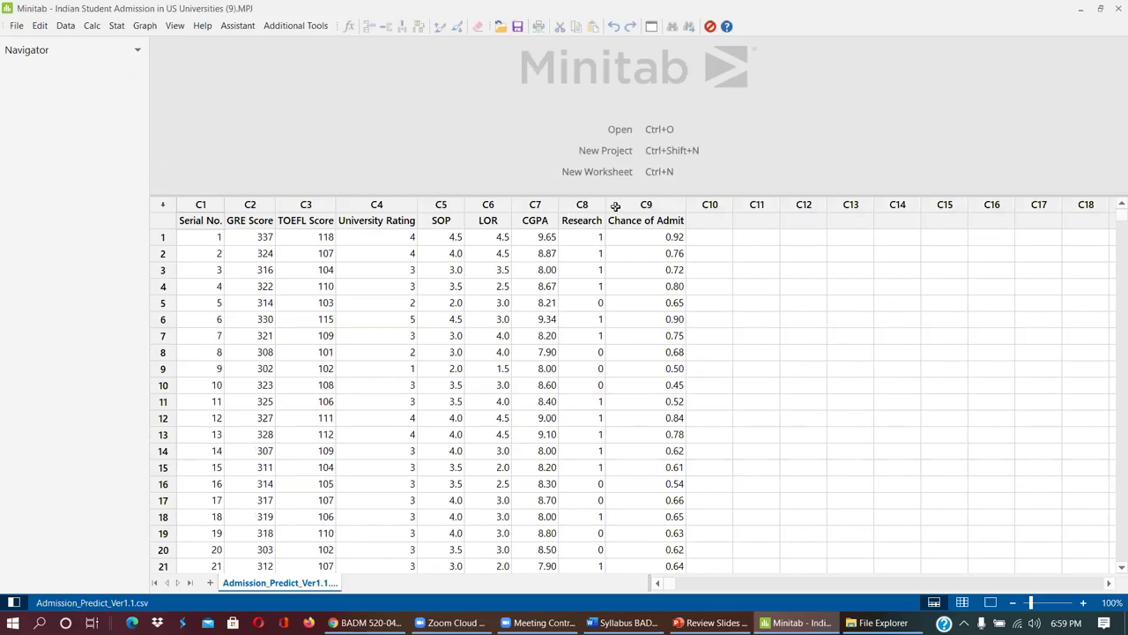
click(528, 224)
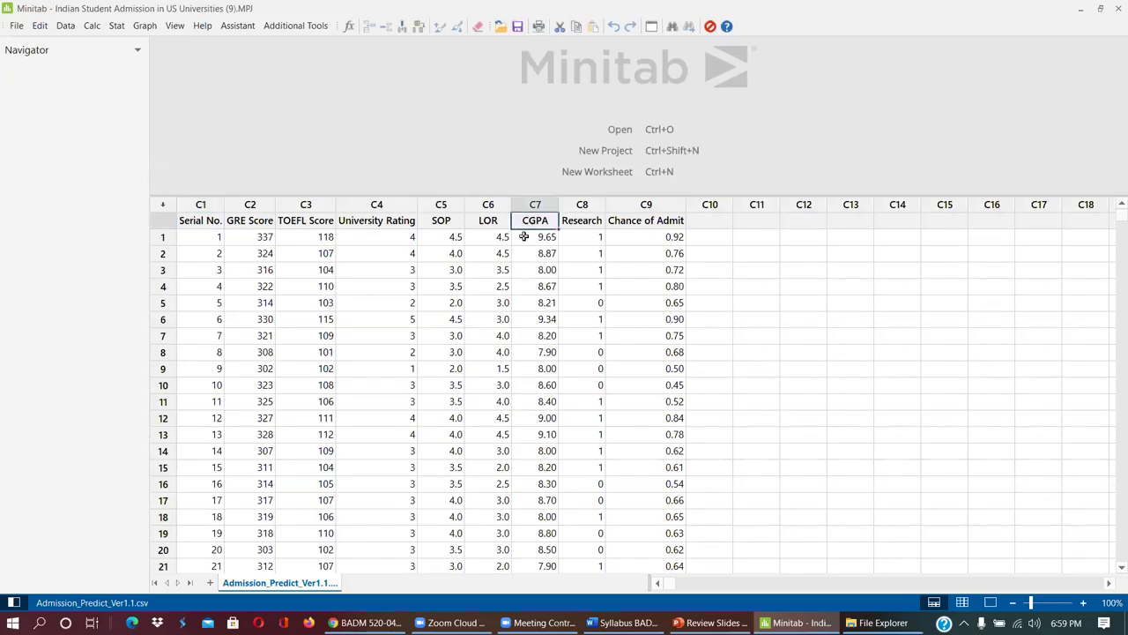
click(245, 224)
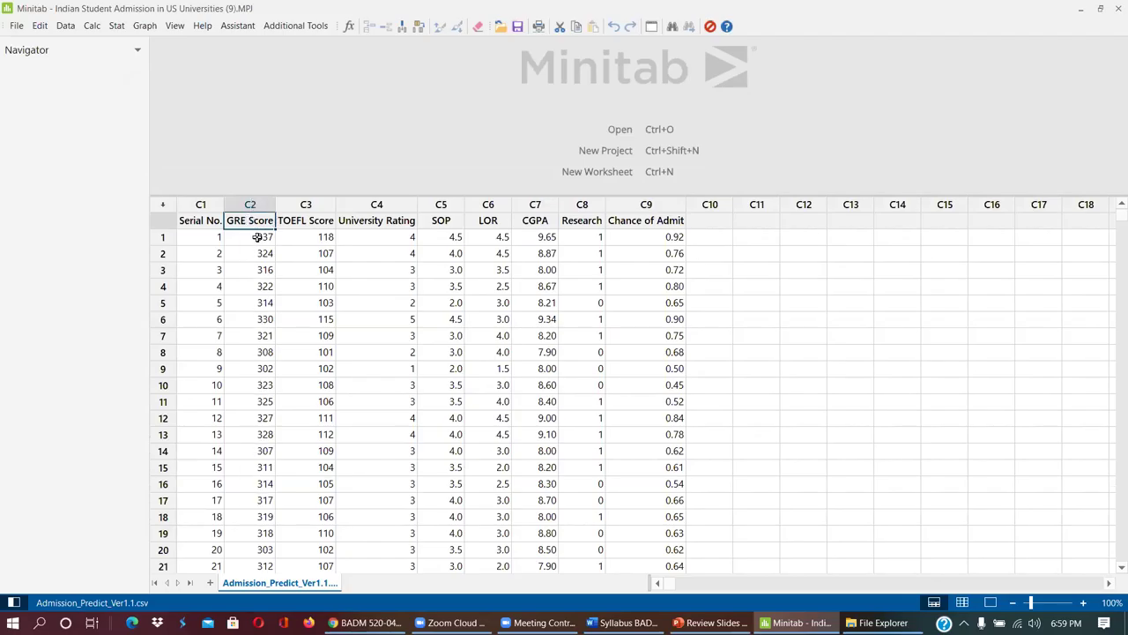
scroll(251, 296, down, 8)
scroll(251, 296, down, 10)
scroll(252, 291, up, 18)
click(246, 237)
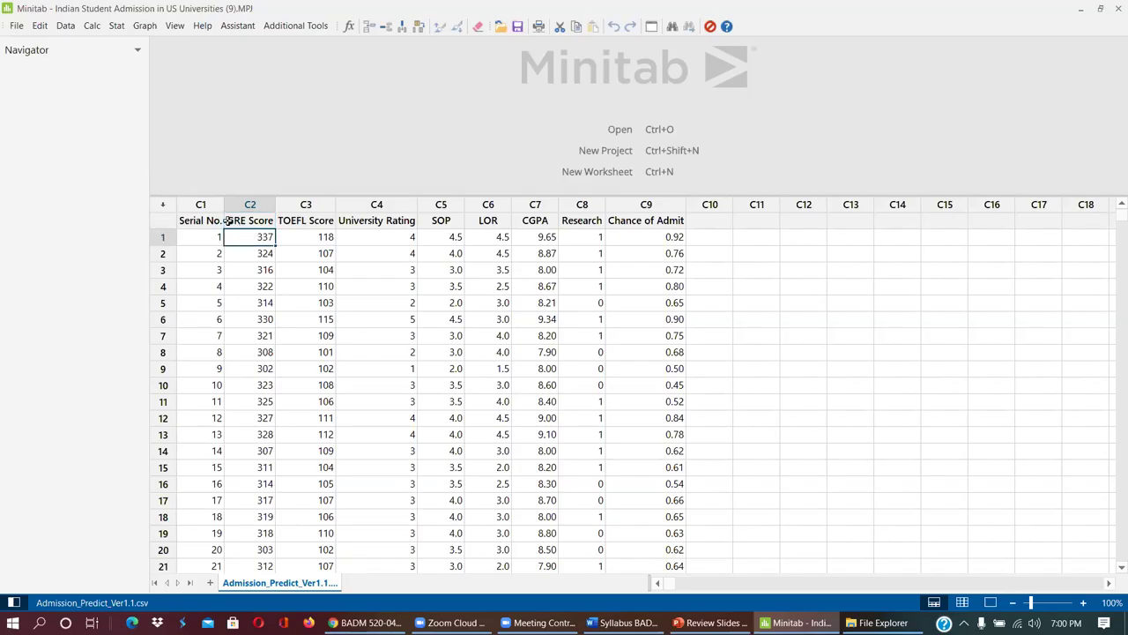
- Name worksheet column C11 "Standarized Value"
click(721, 220)
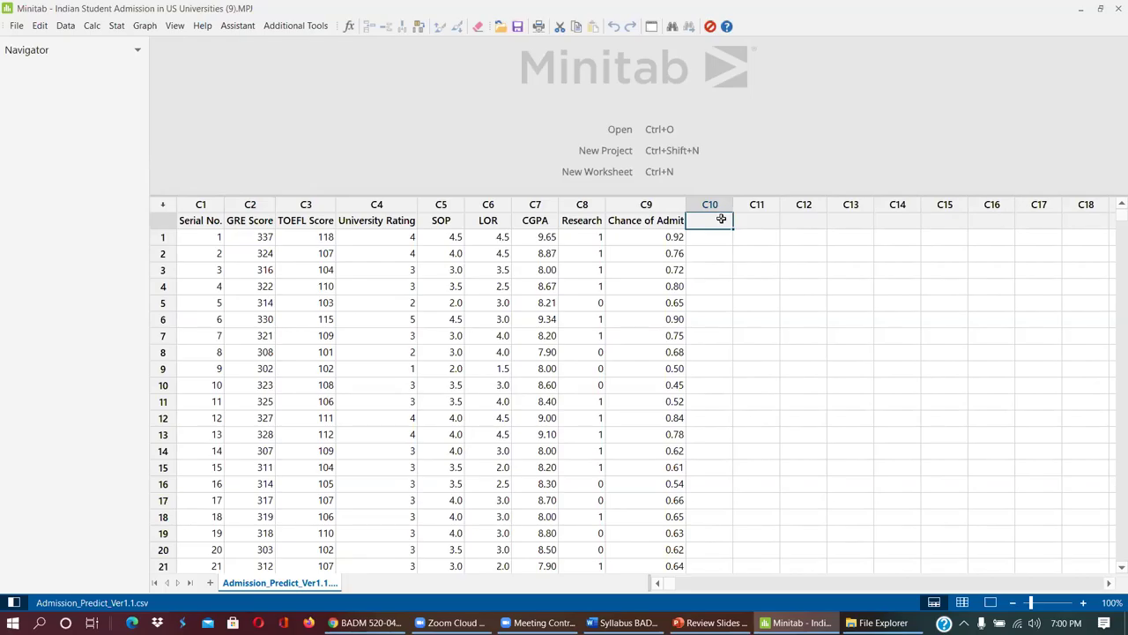
click(772, 219)
text(Standardized Value)
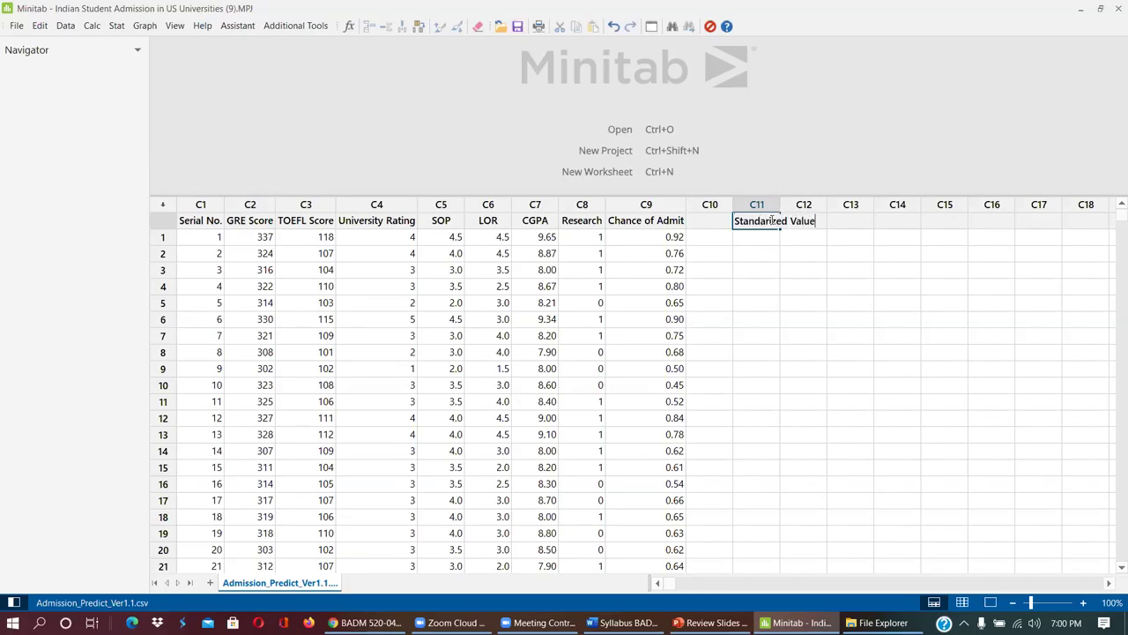
click(796, 157)
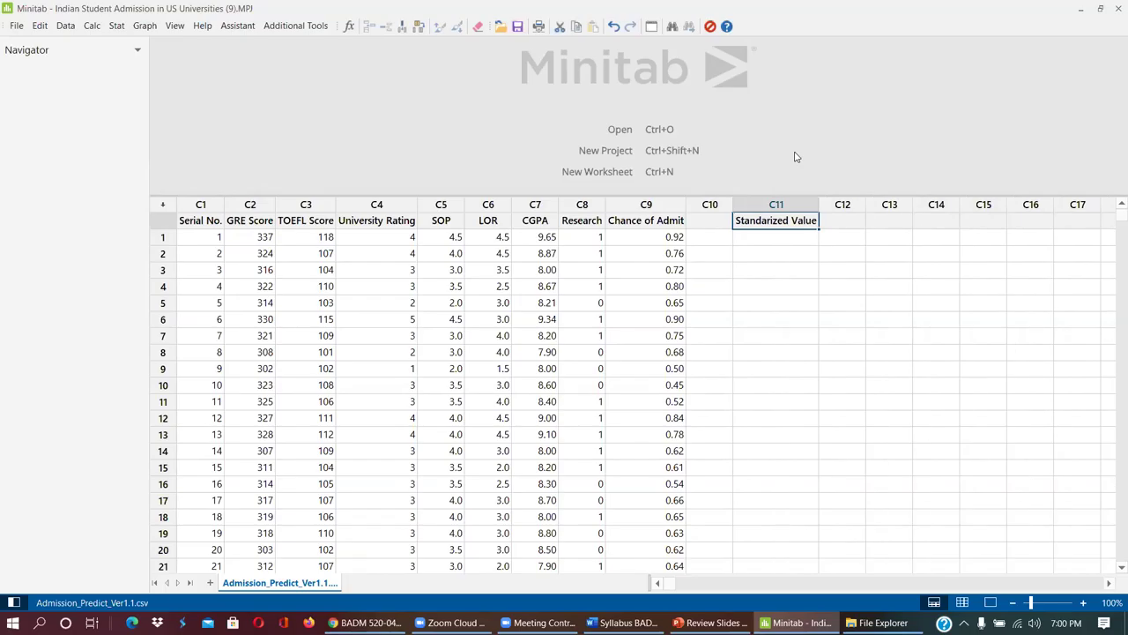
- Standardize the GRE Score column by subtracting the mean and dividing by the standard deviation, storing the results in Standarized Value
click(91, 27)
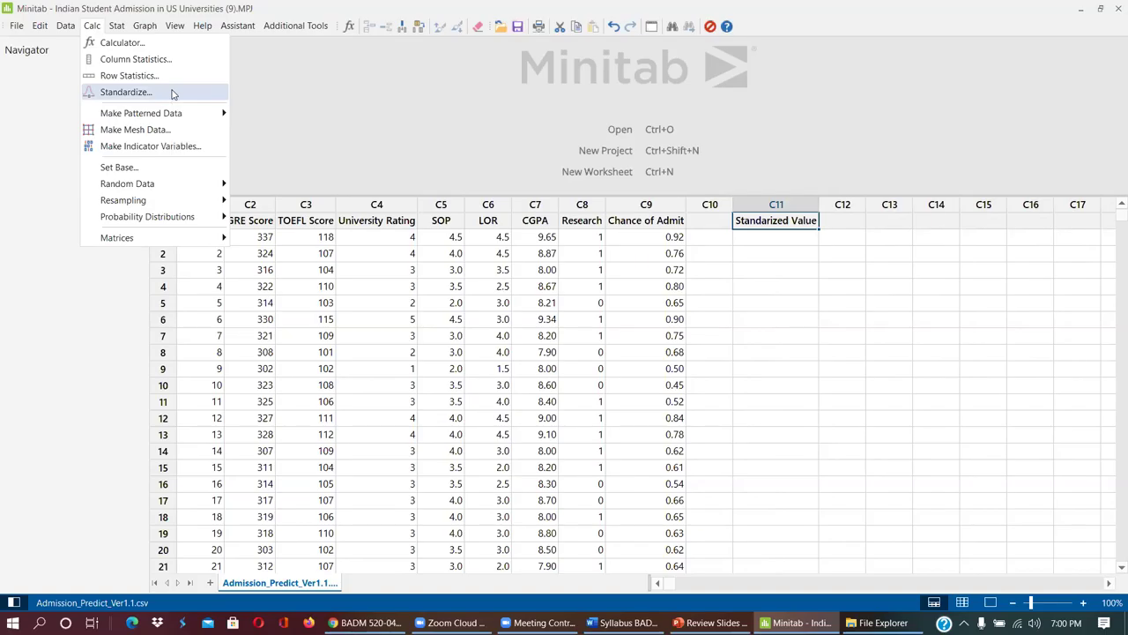
click(126, 91)
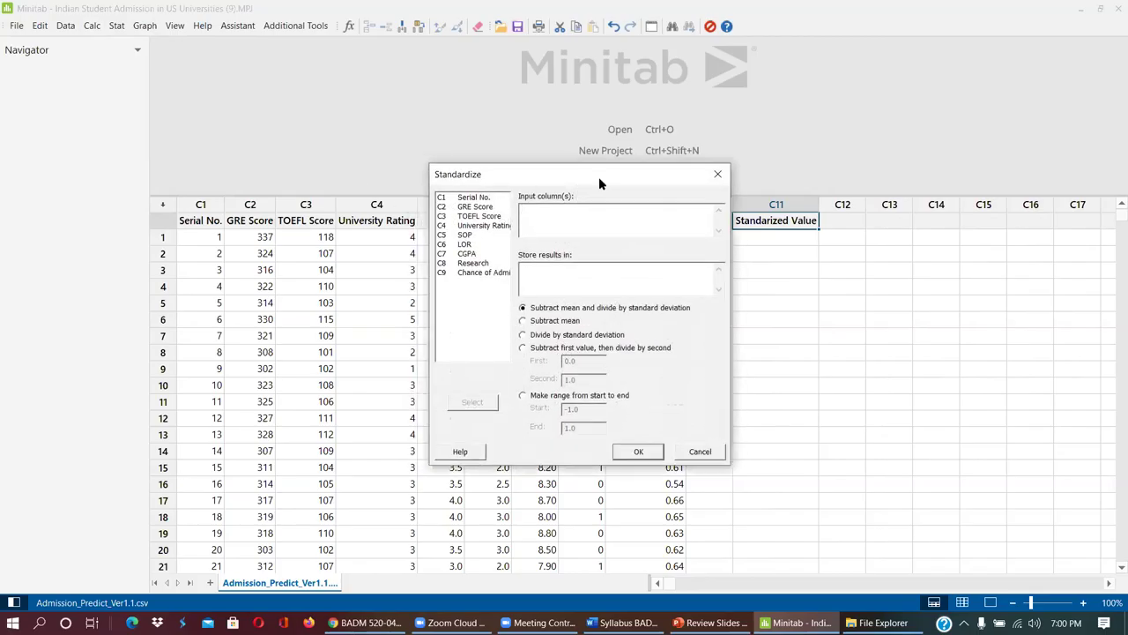
drag(598, 176, 707, 164)
double_click(572, 195)
click(679, 259)
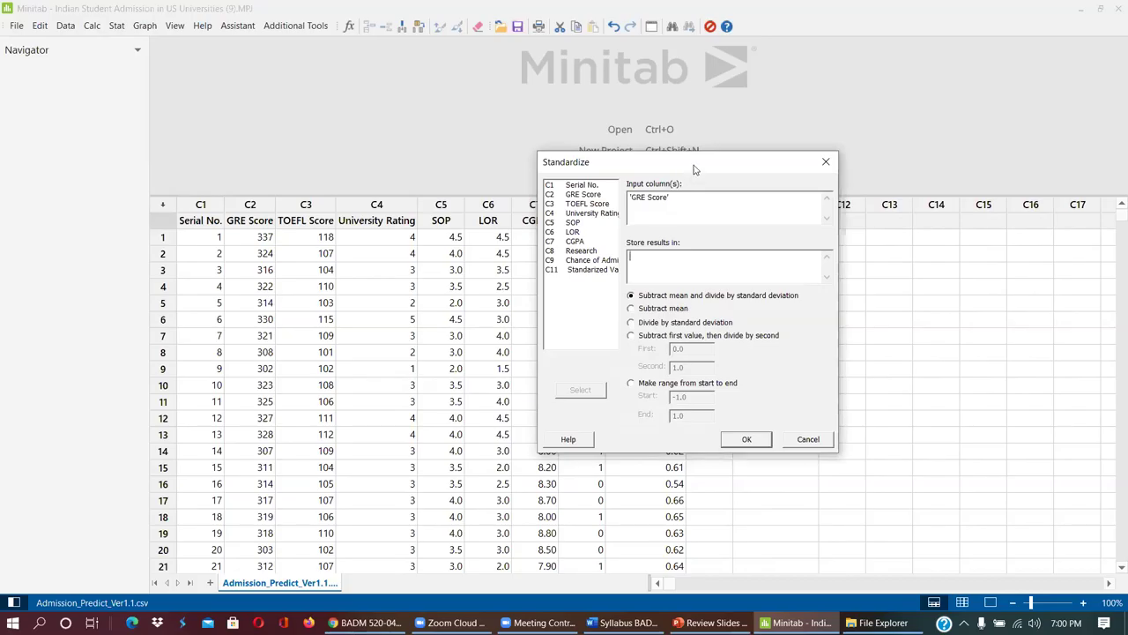
click(581, 269)
click(580, 390)
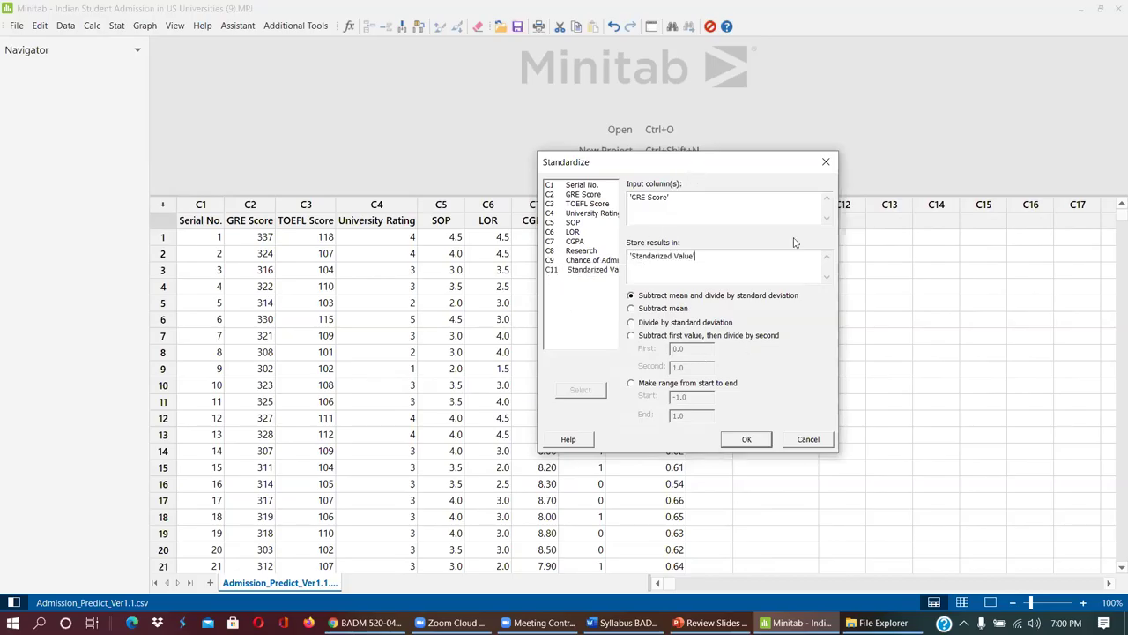
click(747, 439)
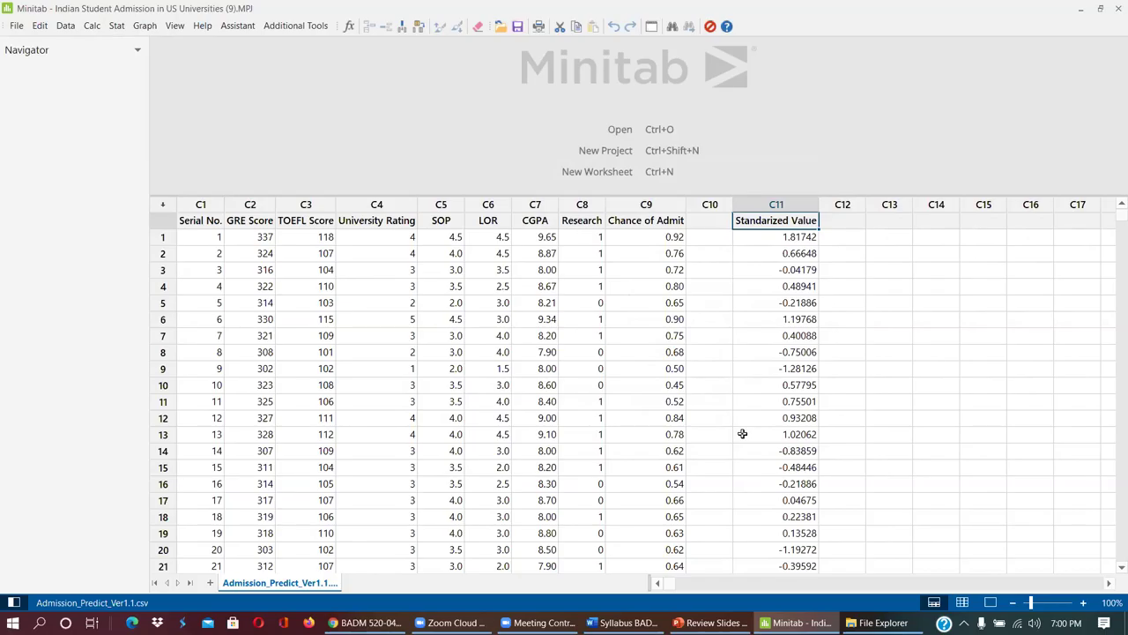
- Compare the first row's GRE Score with its entry in the Standarized Value column
click(782, 237)
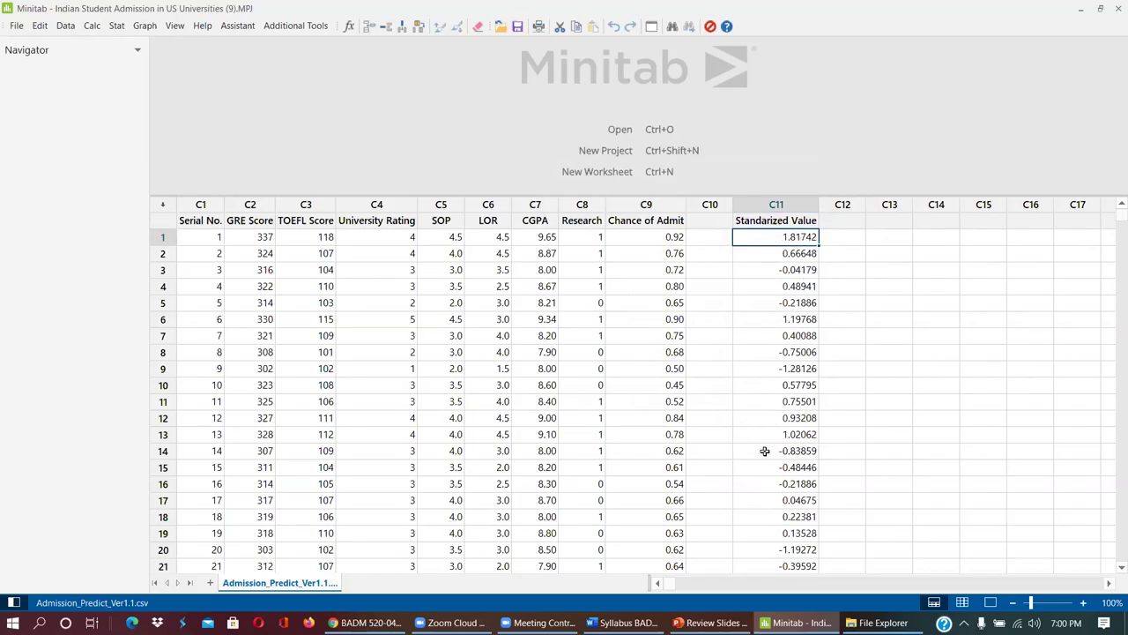
click(256, 238)
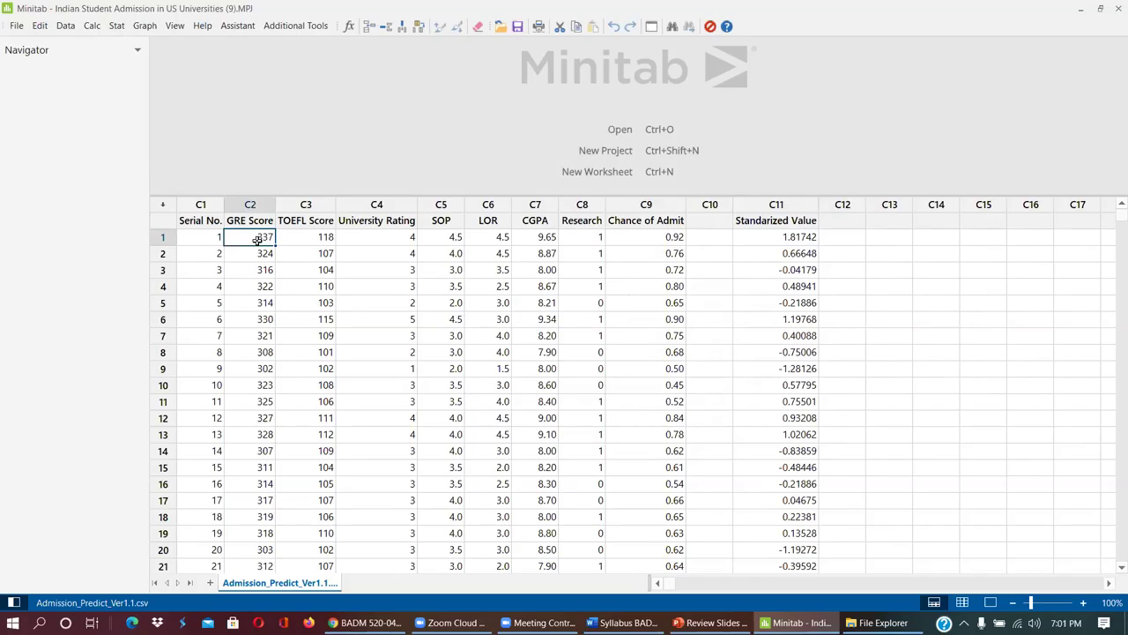
click(805, 237)
click(257, 236)
click(774, 222)
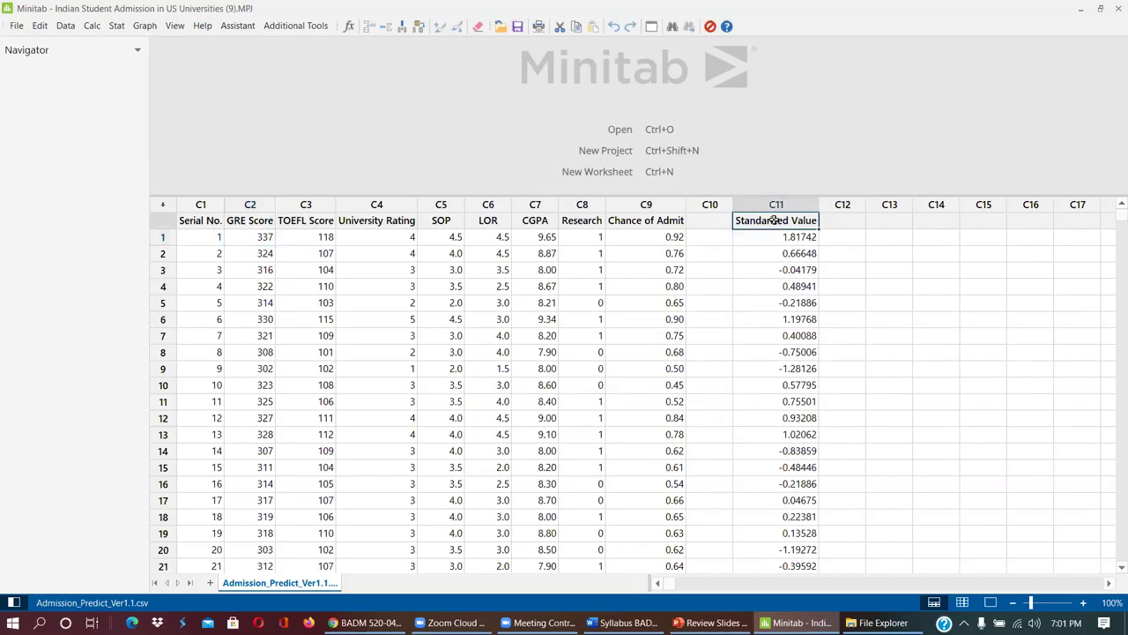
- Start Display Descriptive Statistics with Standarized Value as the variable
click(115, 26)
mouse_move(131, 43)
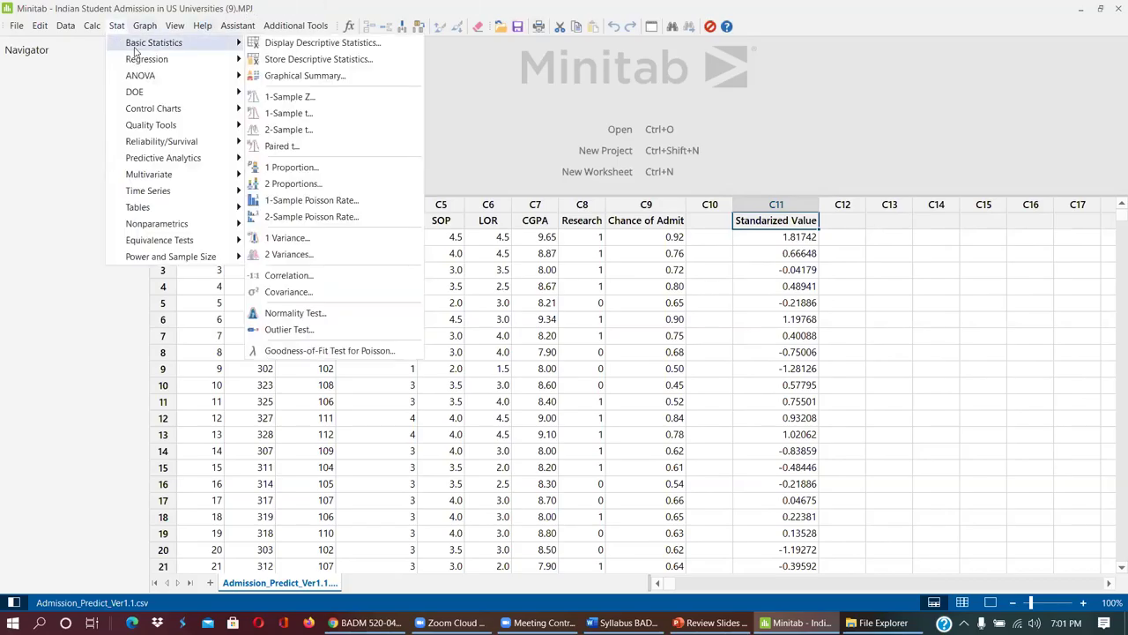
click(296, 44)
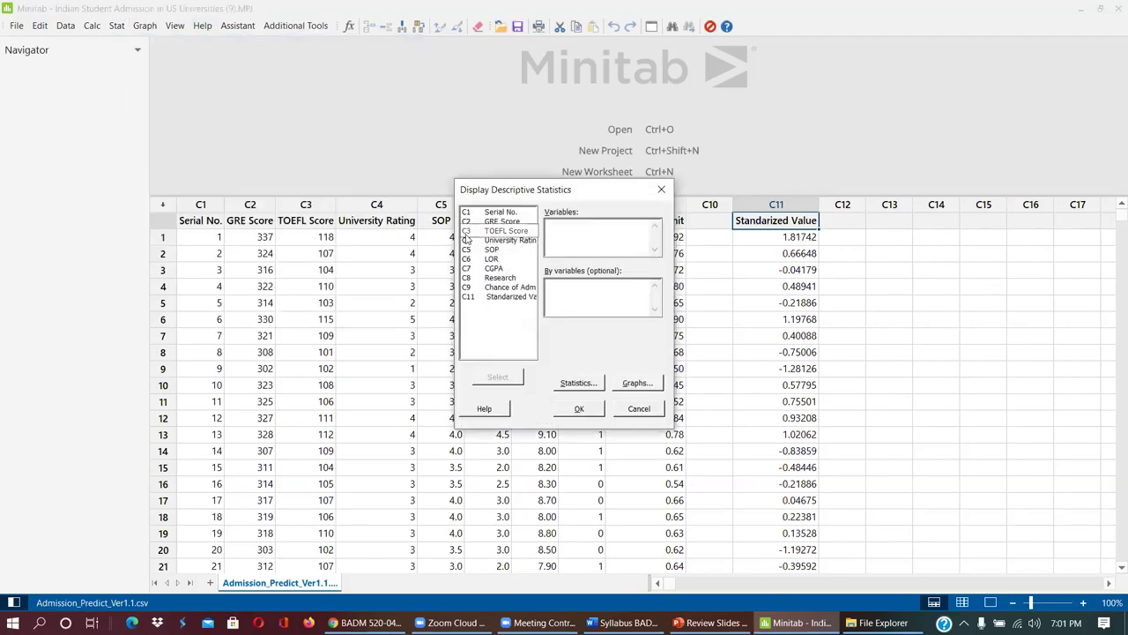
double_click(507, 297)
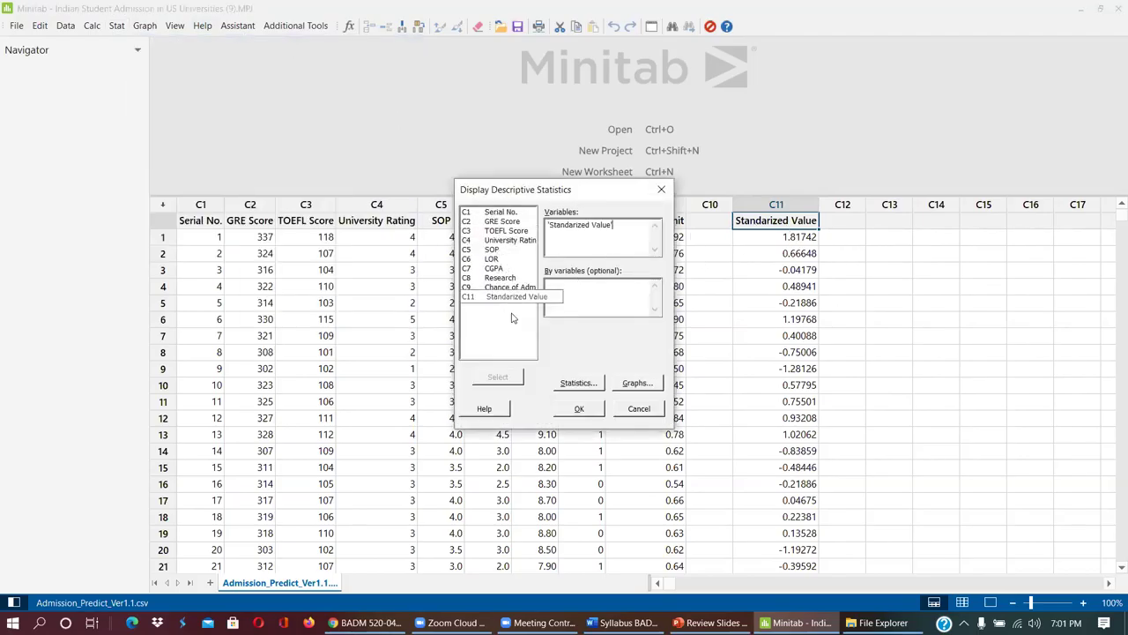
- Limit the statistics to mean, standard deviation and median, generate the Standarized Value output, and enlarge the output area
click(589, 385)
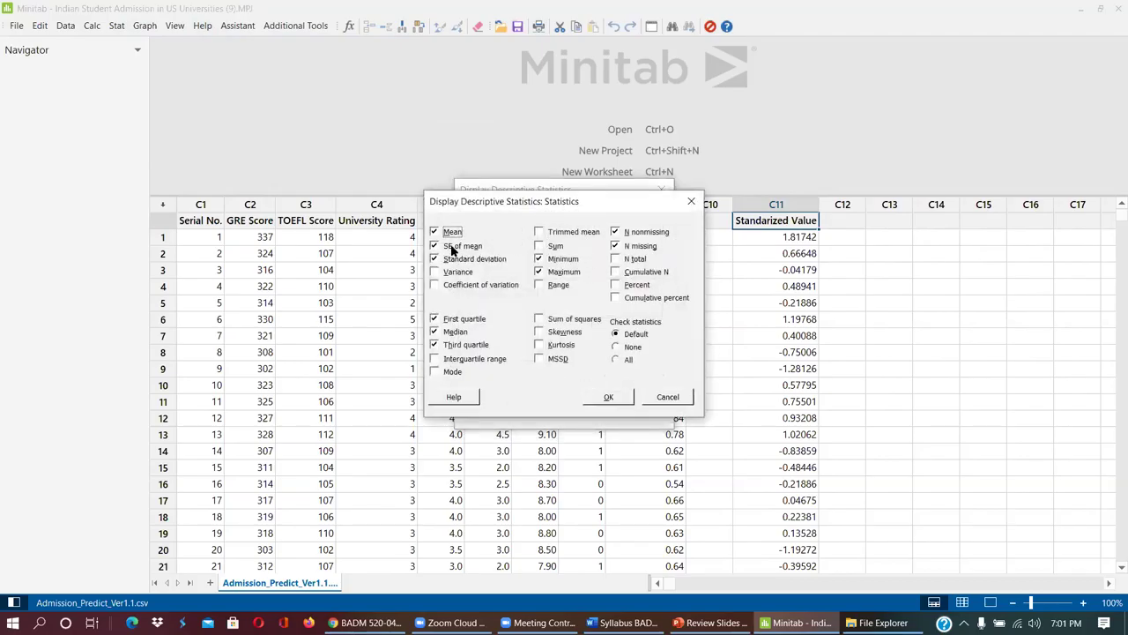
click(437, 246)
click(540, 259)
click(539, 273)
click(435, 345)
click(435, 319)
click(617, 247)
click(616, 232)
click(609, 397)
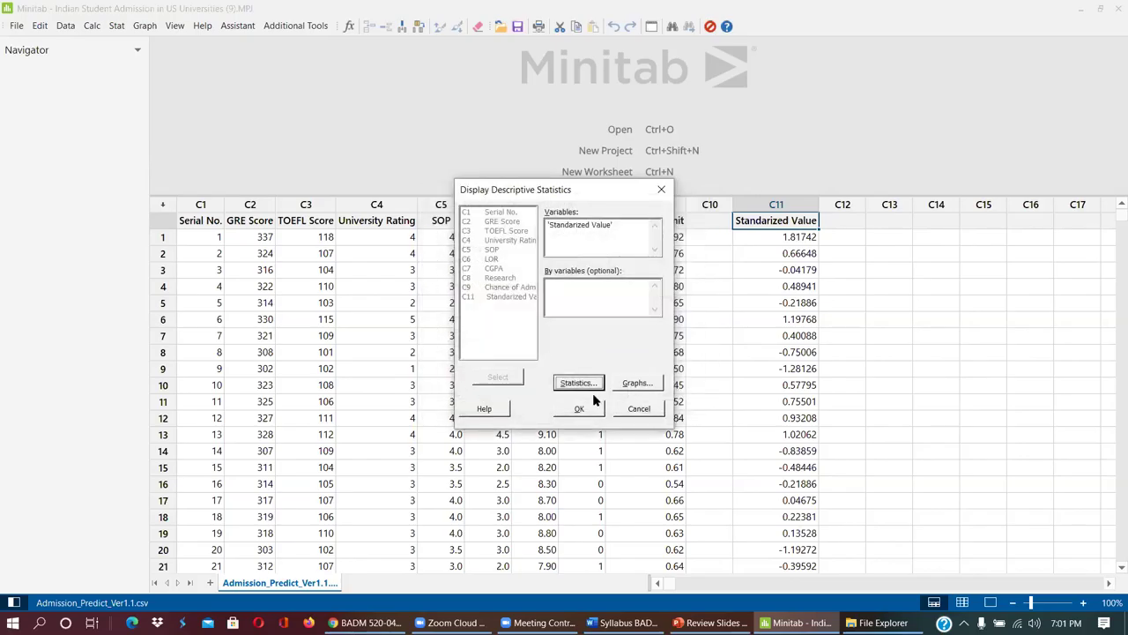
click(588, 413)
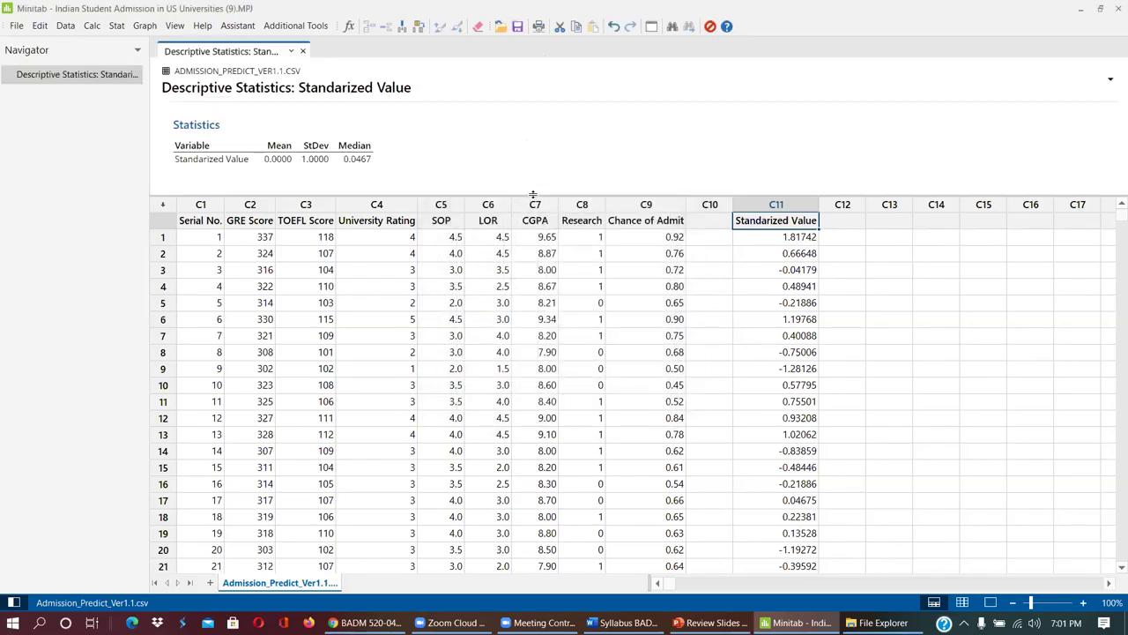
drag(532, 194, 534, 285)
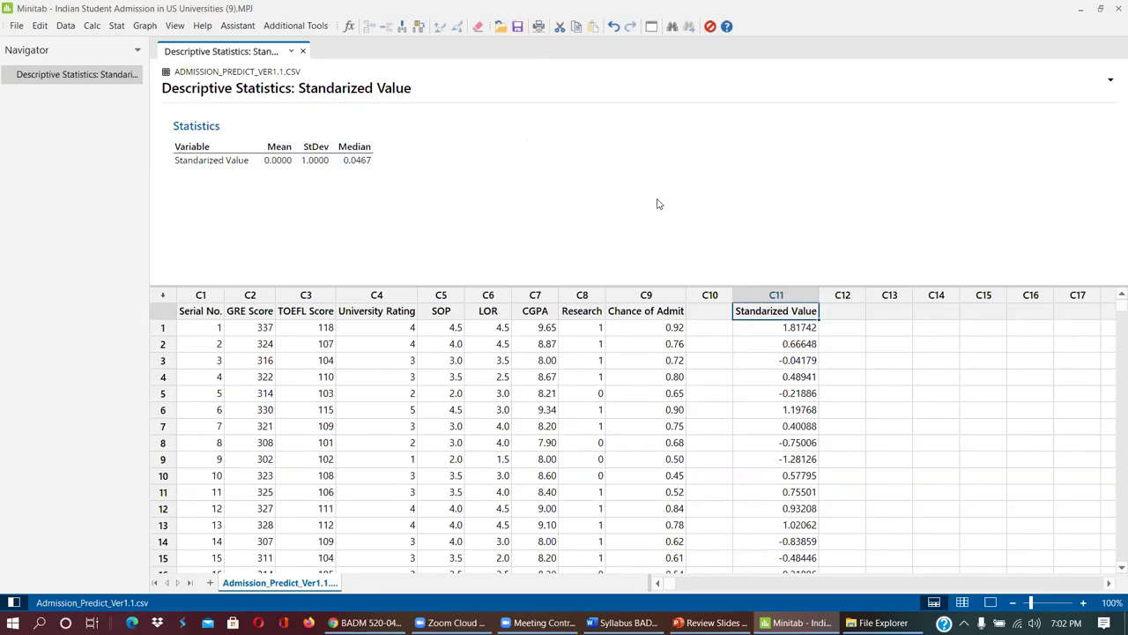
key(alt+Tab)
key(alt+Tab)
click(119, 26)
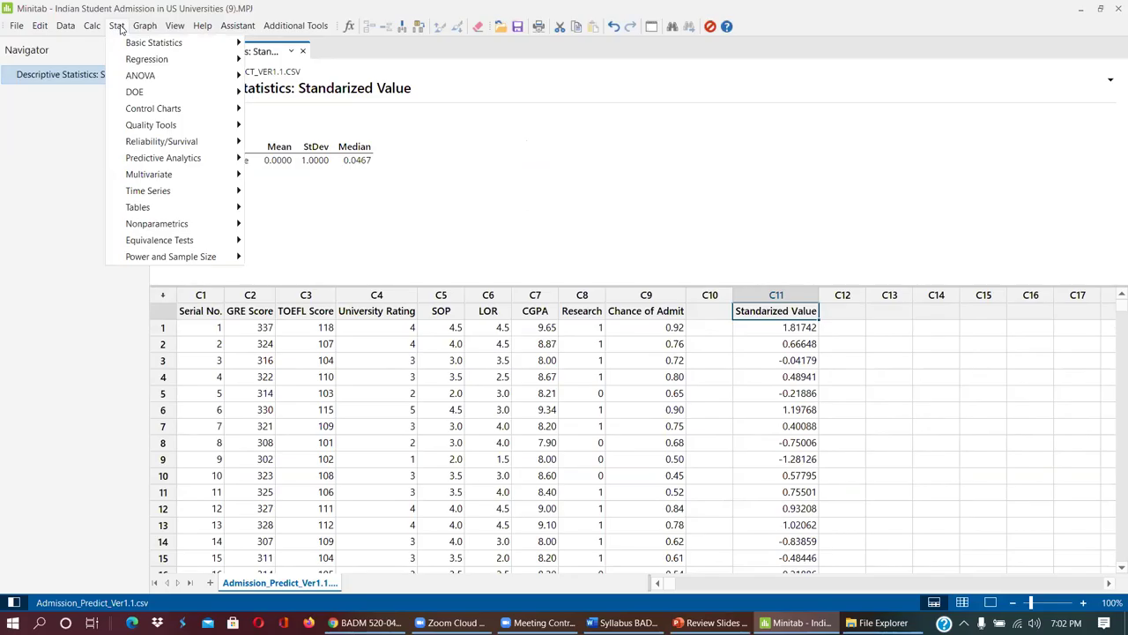
mouse_move(128, 46)
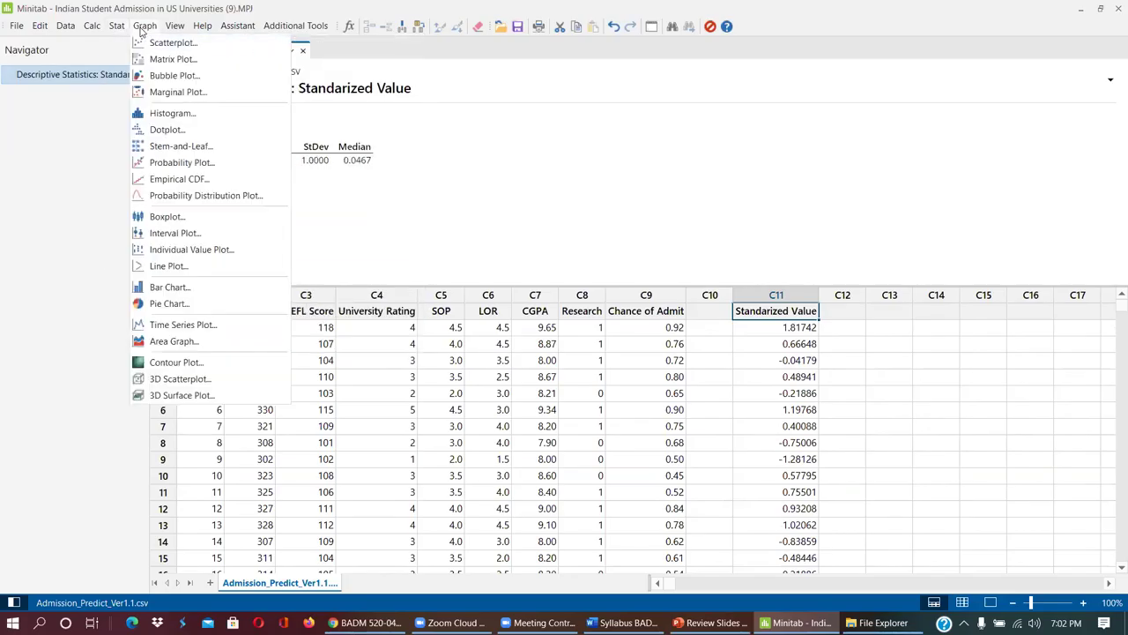
click(194, 195)
click(624, 324)
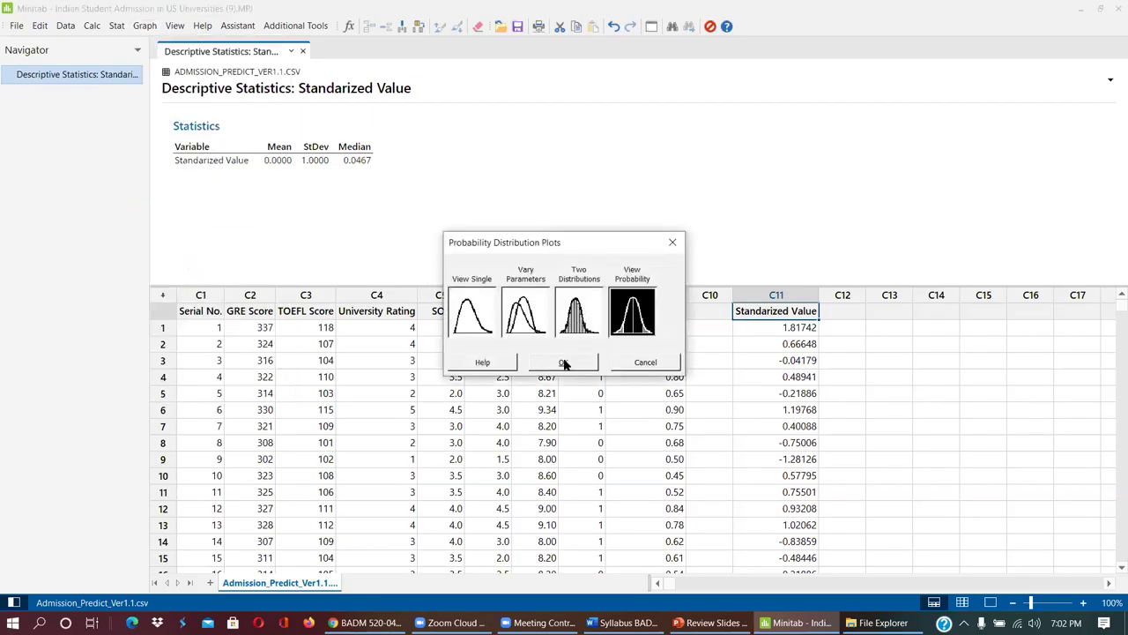
click(565, 363)
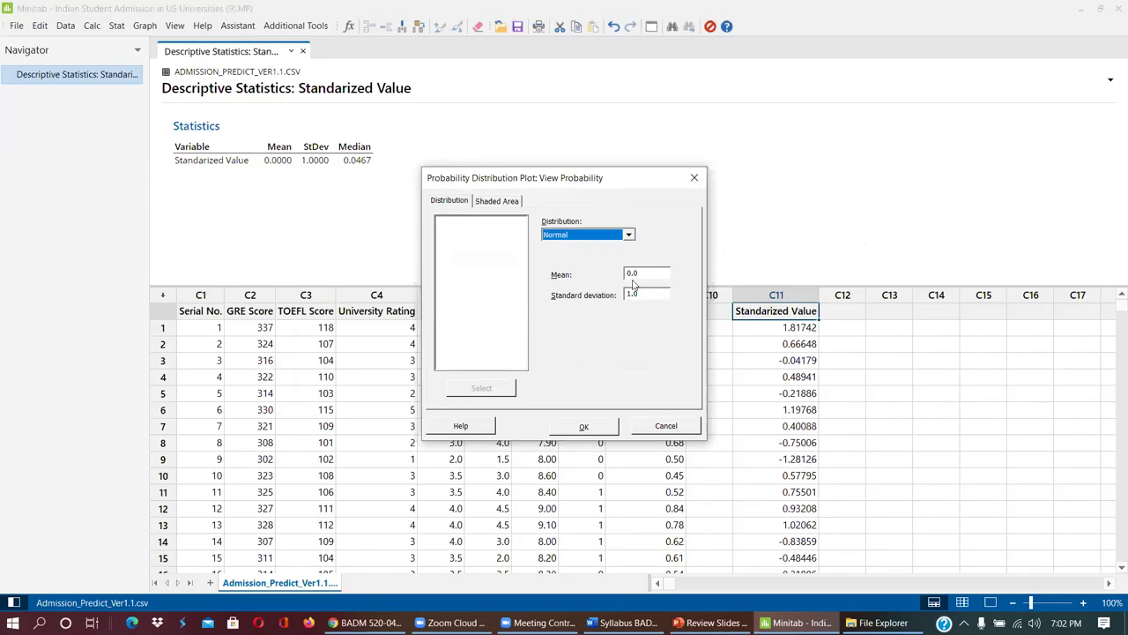
drag(598, 181, 658, 128)
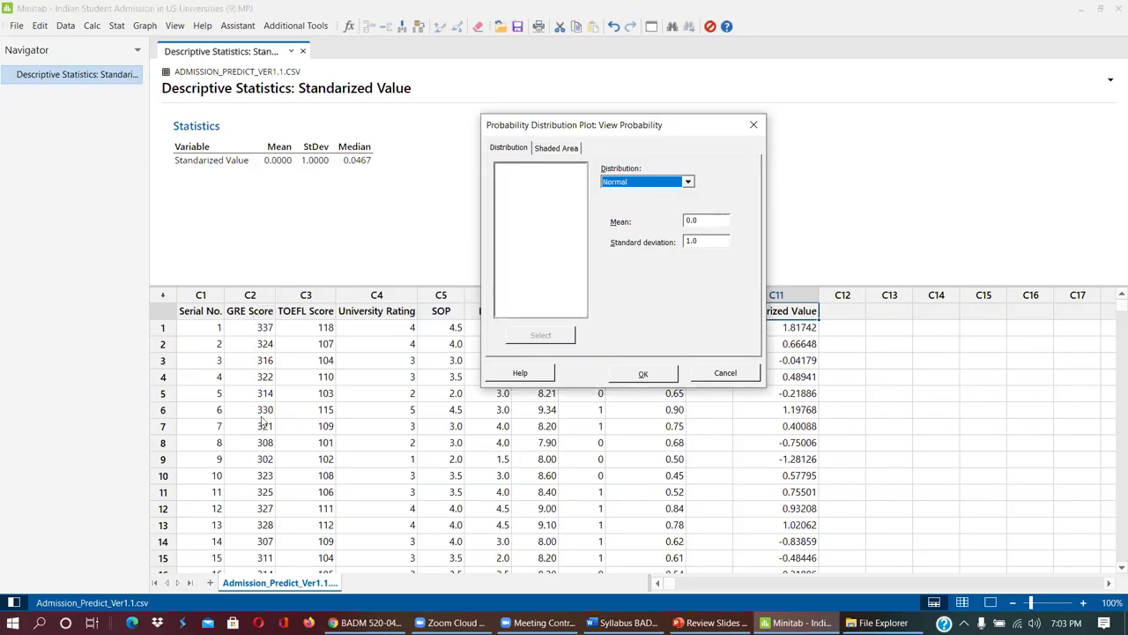
click(727, 374)
- Display descriptive statistics for GRE Score in place of Standarized Value, keeping the same selected statistics
click(116, 26)
mouse_move(141, 42)
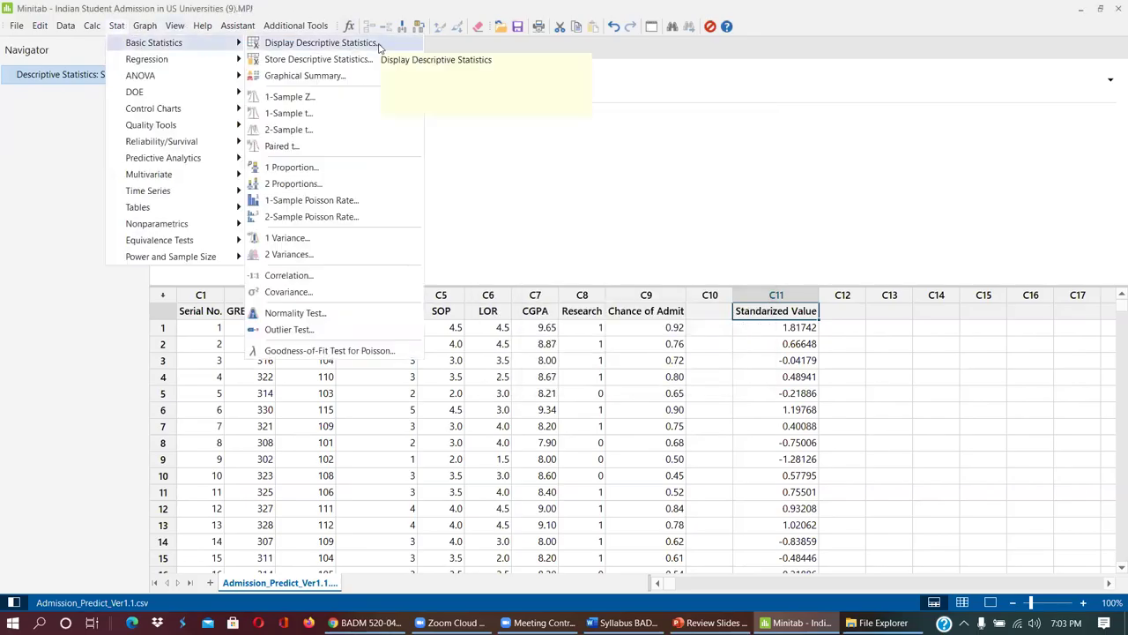
click(378, 43)
key(Delete)
double_click(500, 222)
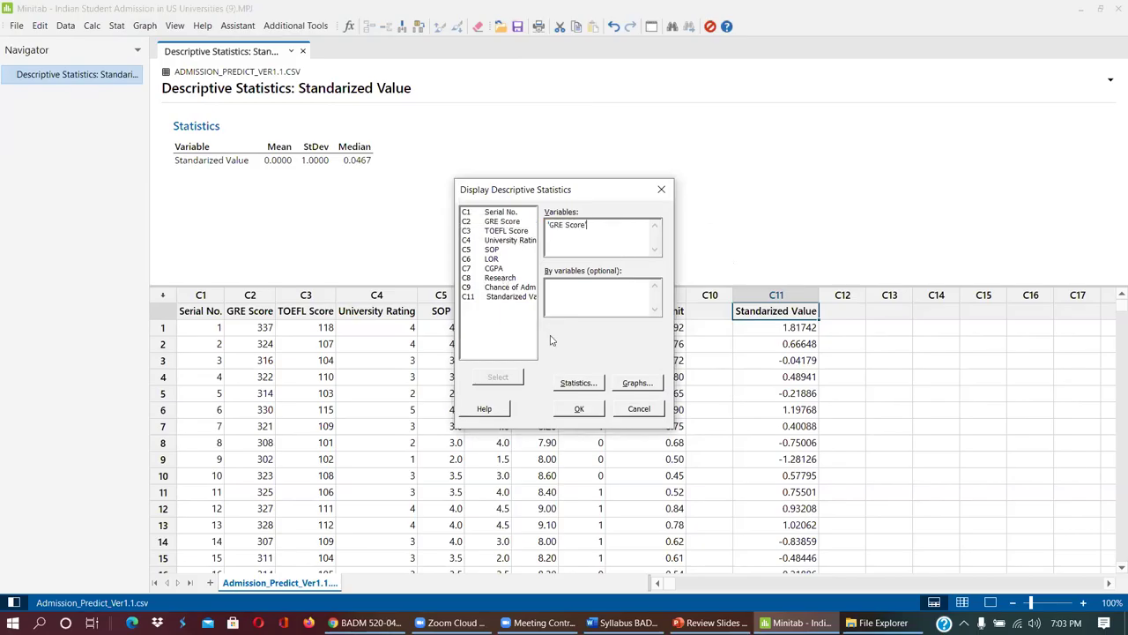
click(580, 409)
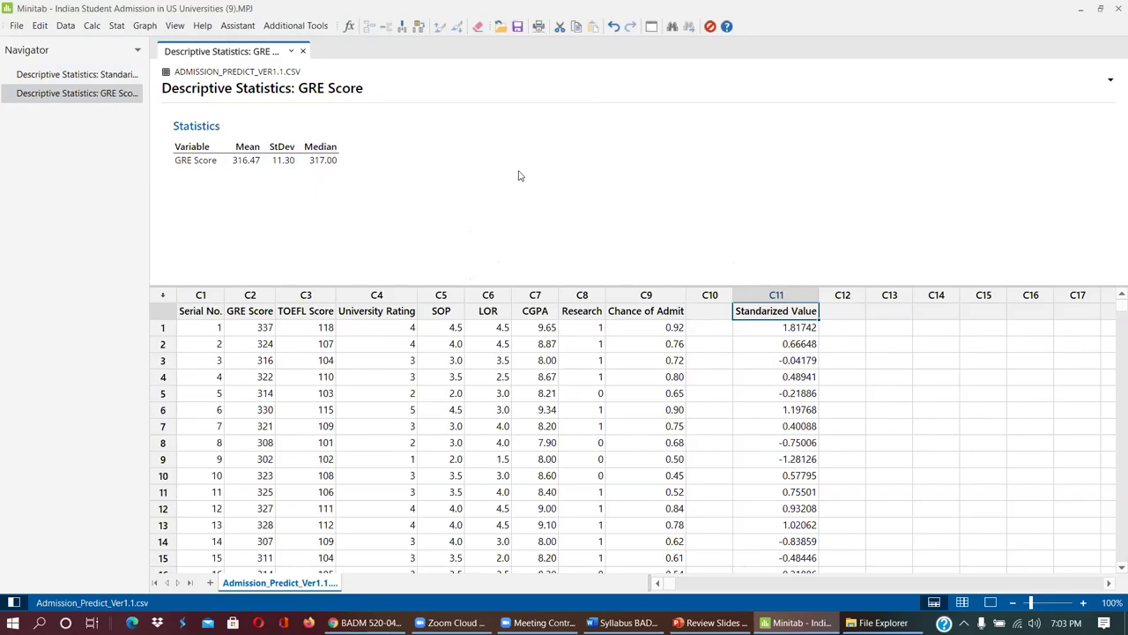
- Start a View Probability distribution plot of a normal distribution with mean 316.47 and standard deviation 11.30
click(146, 25)
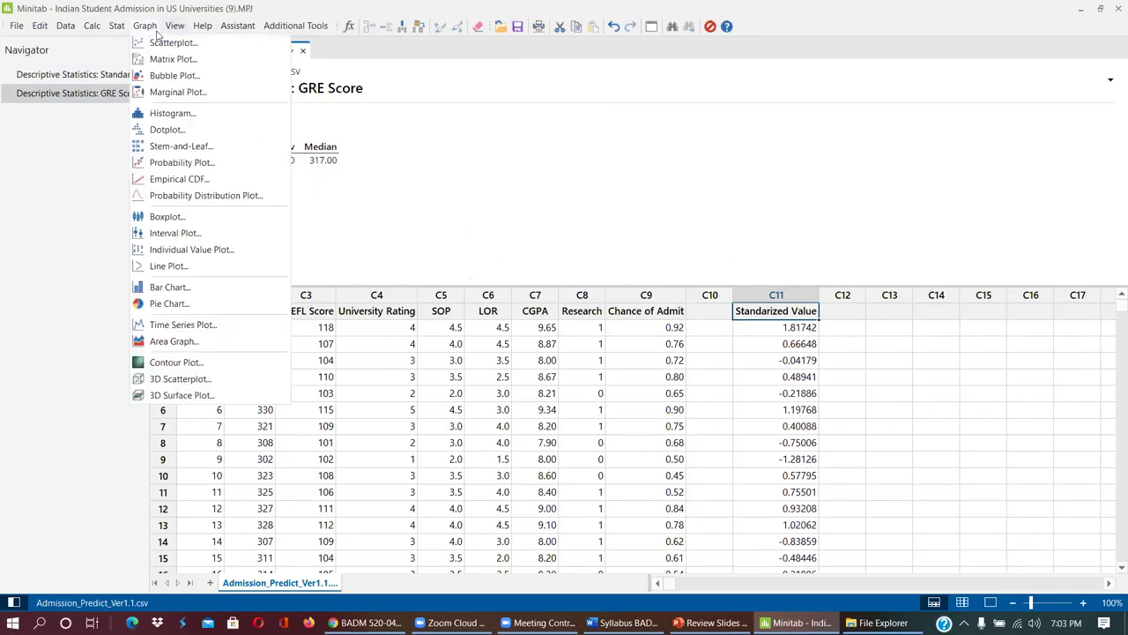
click(185, 195)
click(633, 310)
click(564, 362)
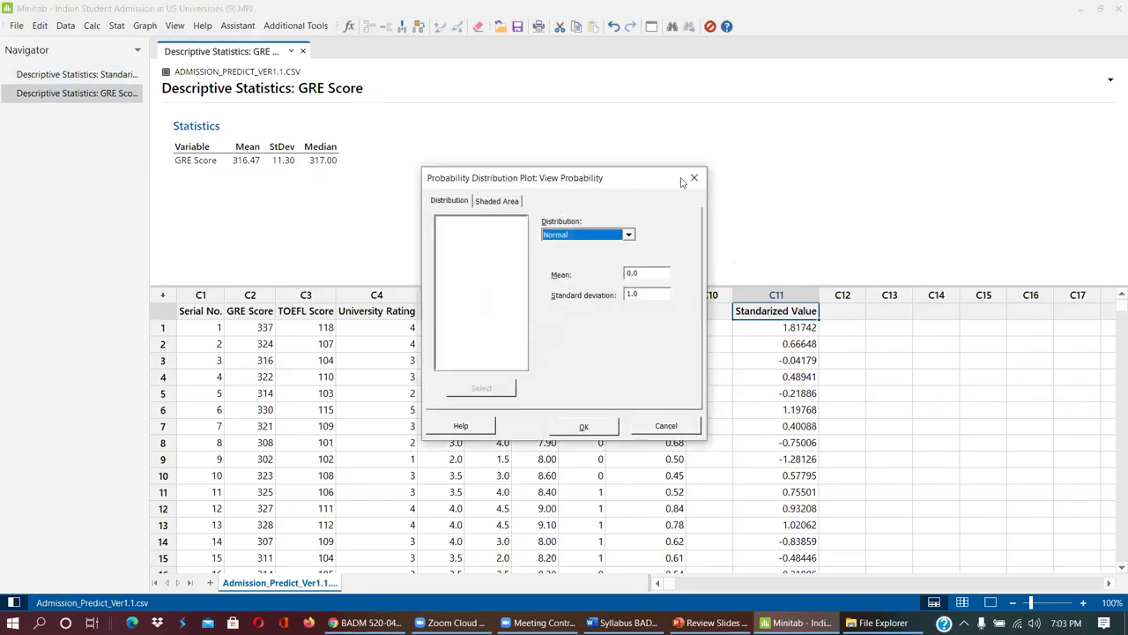
drag(685, 182, 729, 179)
drag(707, 270, 617, 271)
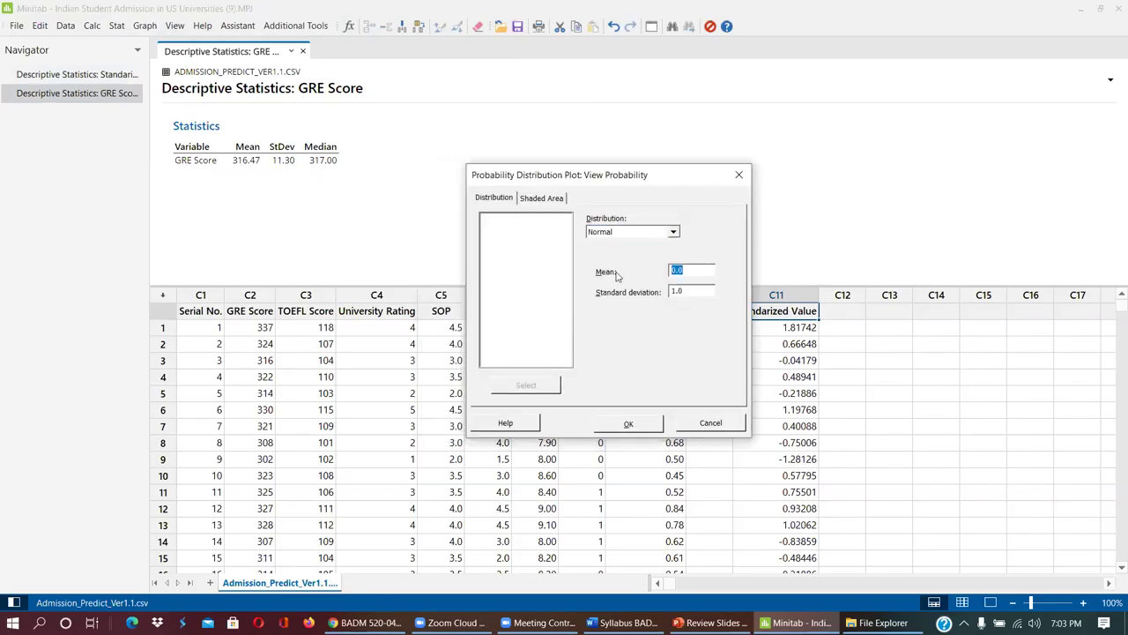
text(1)
key(BackSpace)
text(316.47)
drag(686, 291, 641, 300)
text(11)
- Shade the right tail from an X value of 320 and generate the distribution plot
click(551, 195)
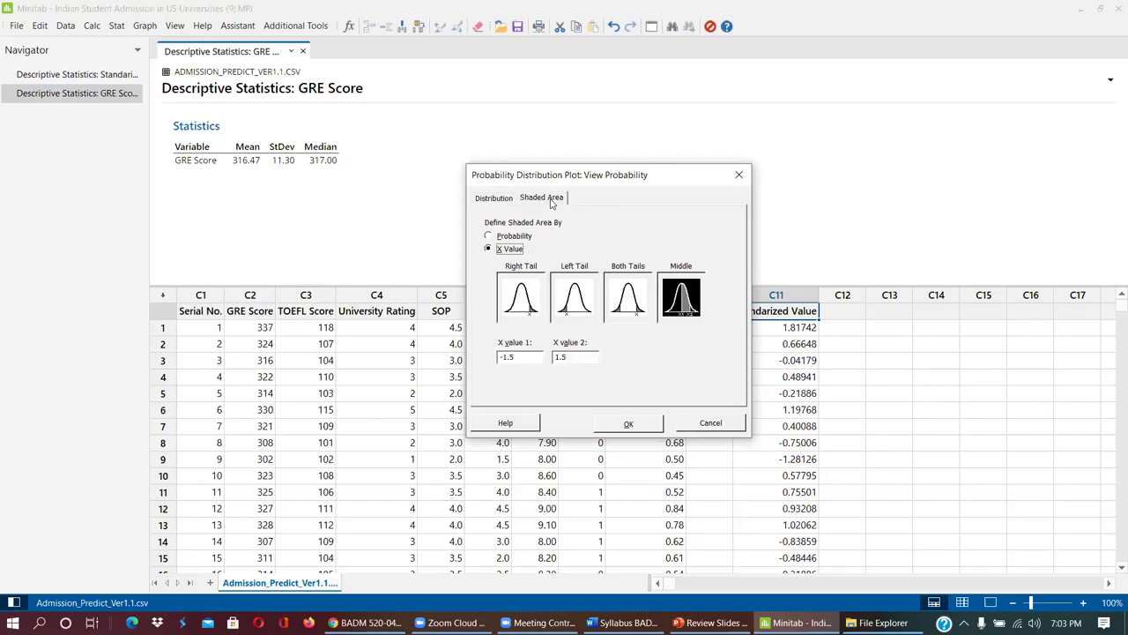
click(537, 314)
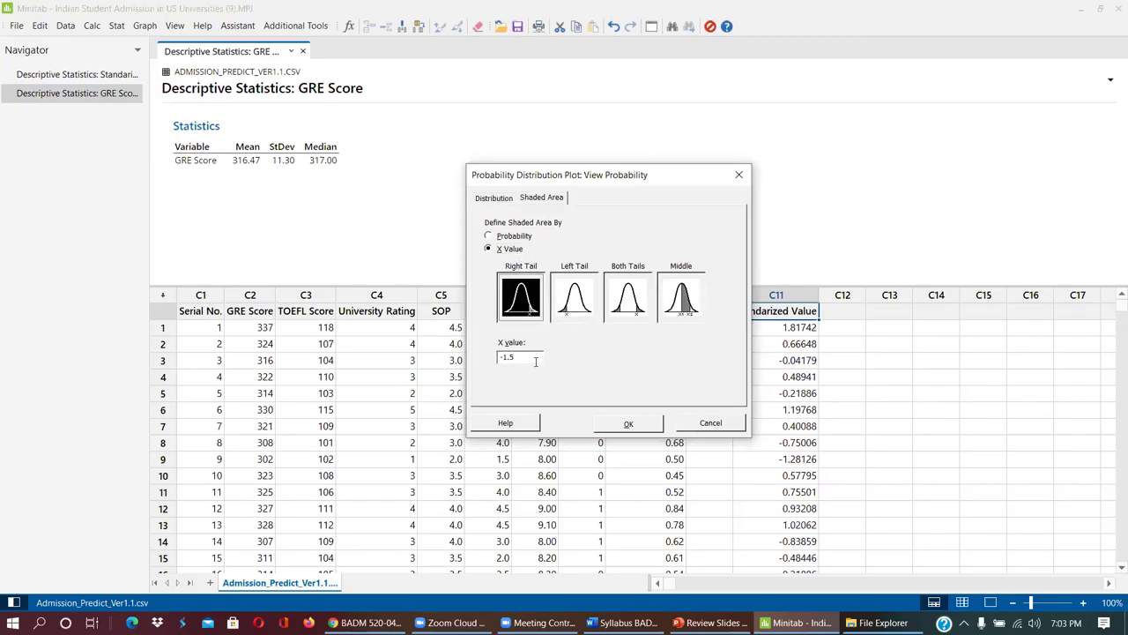
drag(536, 360, 454, 337)
text(320)
click(637, 426)
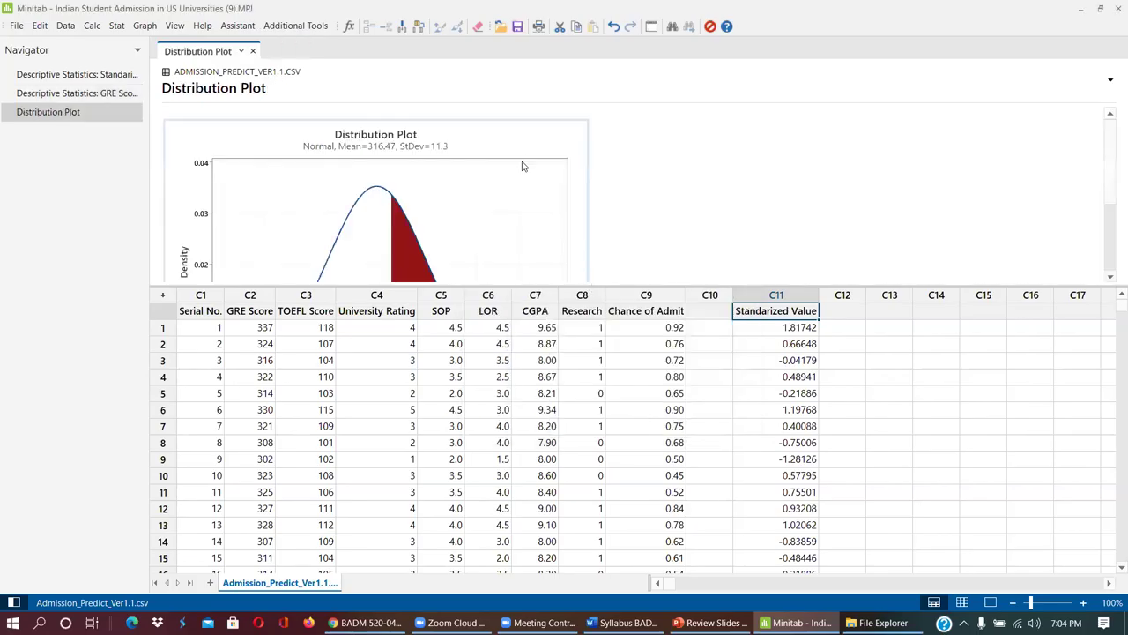
- Inspect the shaded distribution plot and enlarge the output area so the whole graph fits
scroll(513, 178, down, 3)
scroll(421, 217, up, 3)
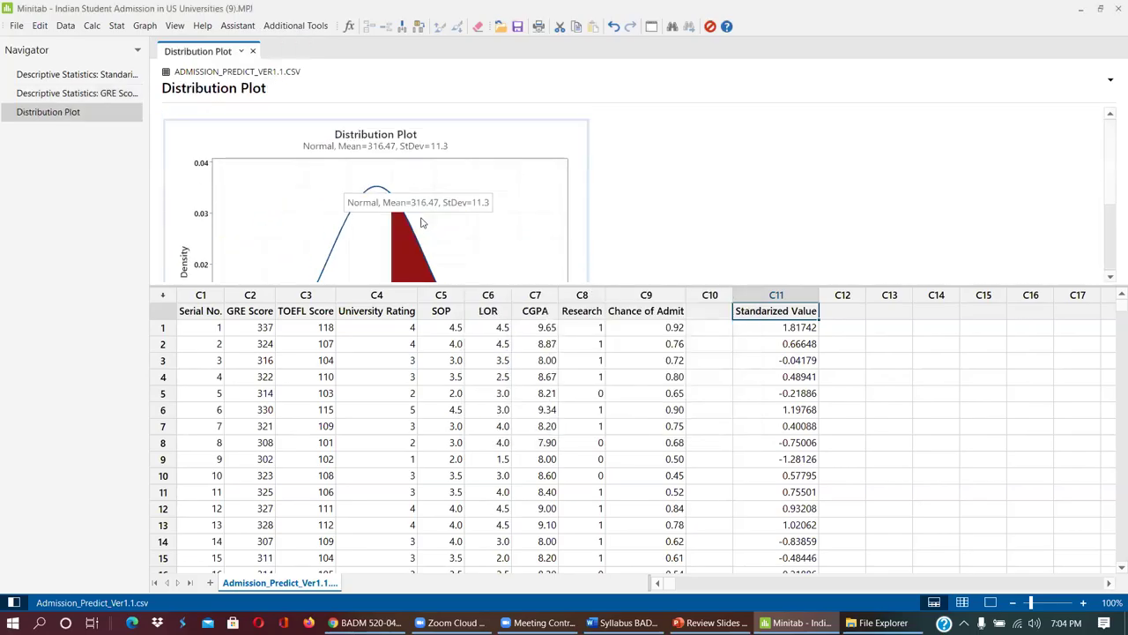
scroll(420, 217, down, 1)
scroll(418, 201, down, 2)
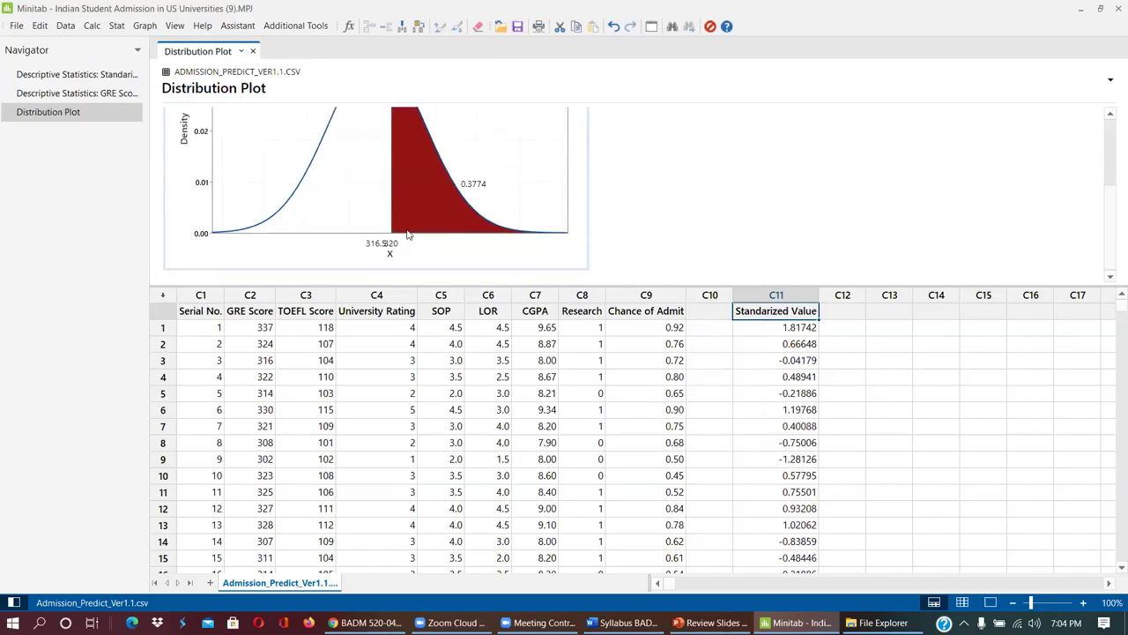
scroll(406, 228, up, 3)
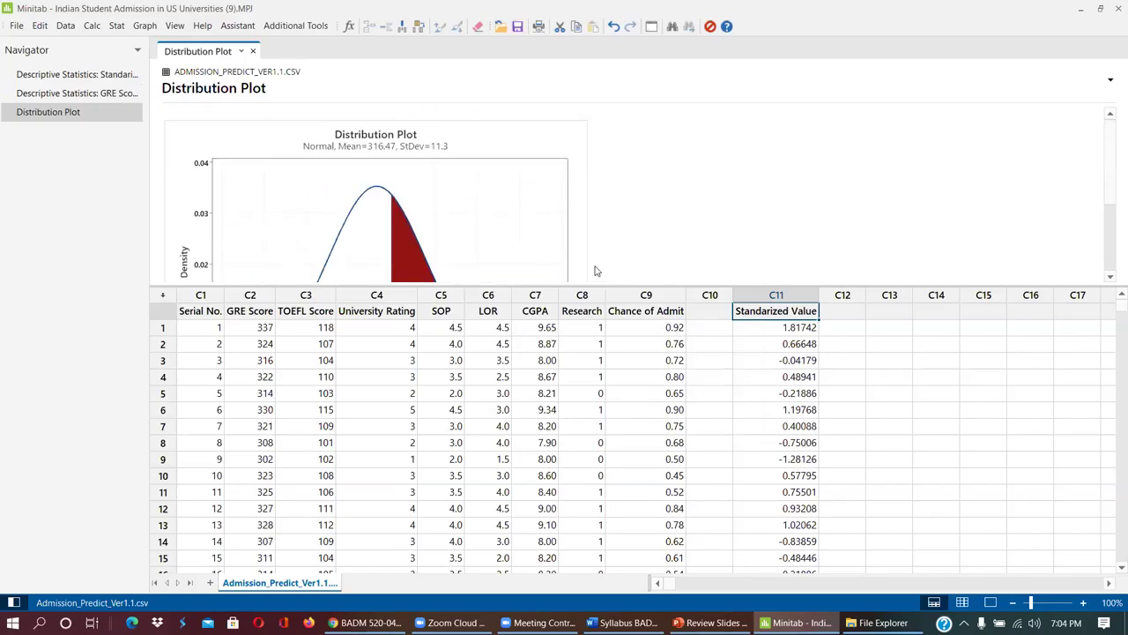
drag(604, 286, 625, 459)
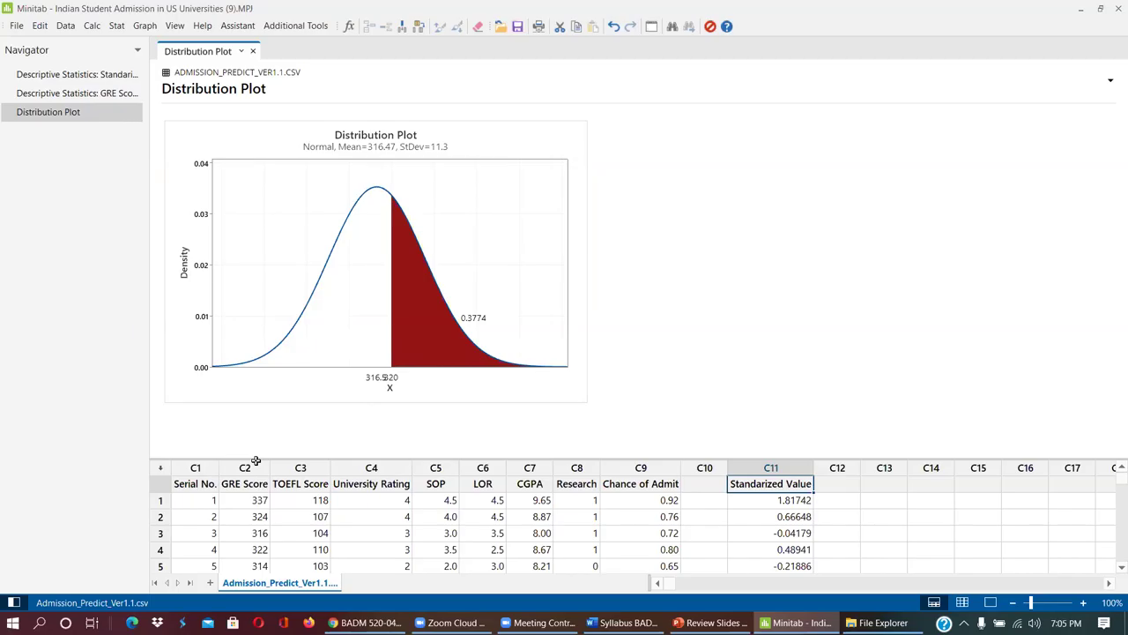
- Start another View Probability plot for the same normal distribution, with the shaded area defined by probability
click(127, 26)
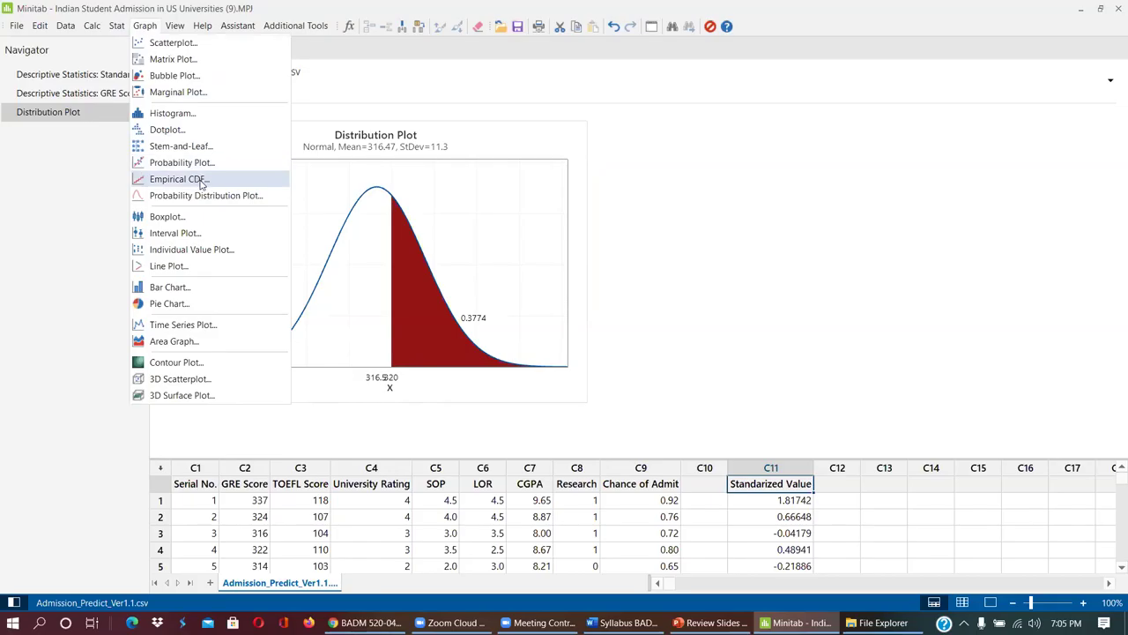
click(210, 195)
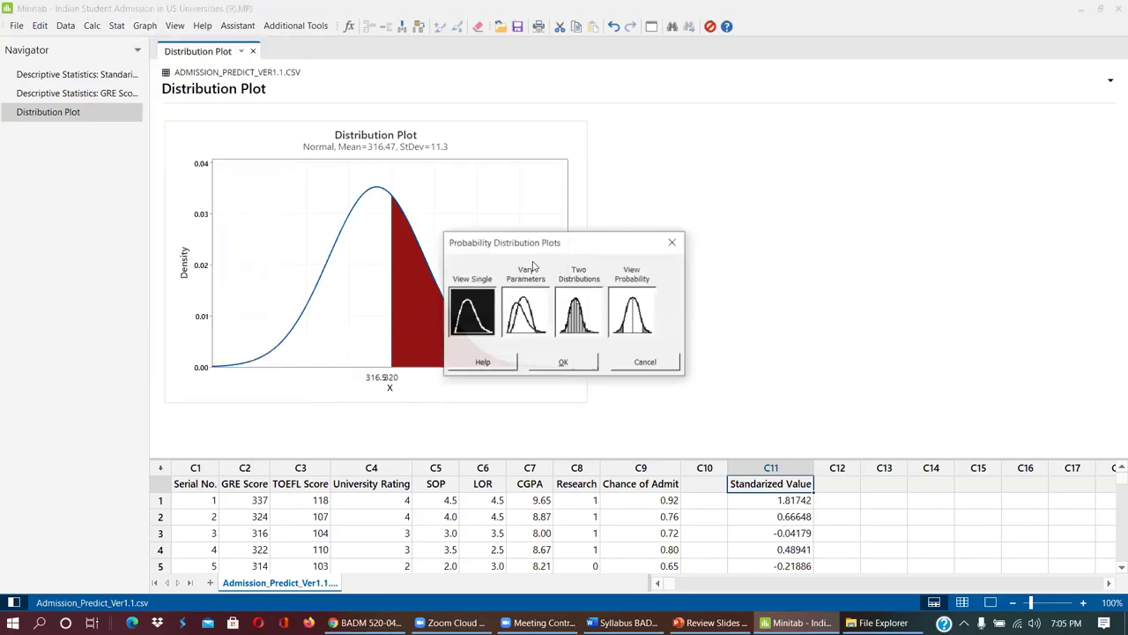
click(626, 314)
click(579, 365)
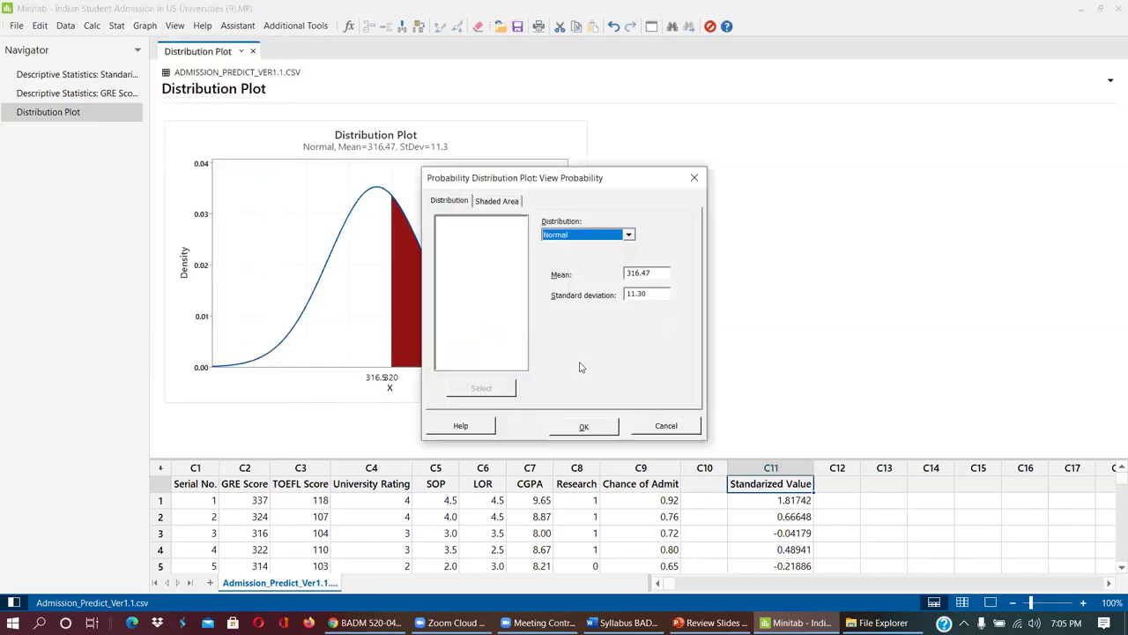
click(499, 202)
click(445, 239)
key(Tab)
text(.9)
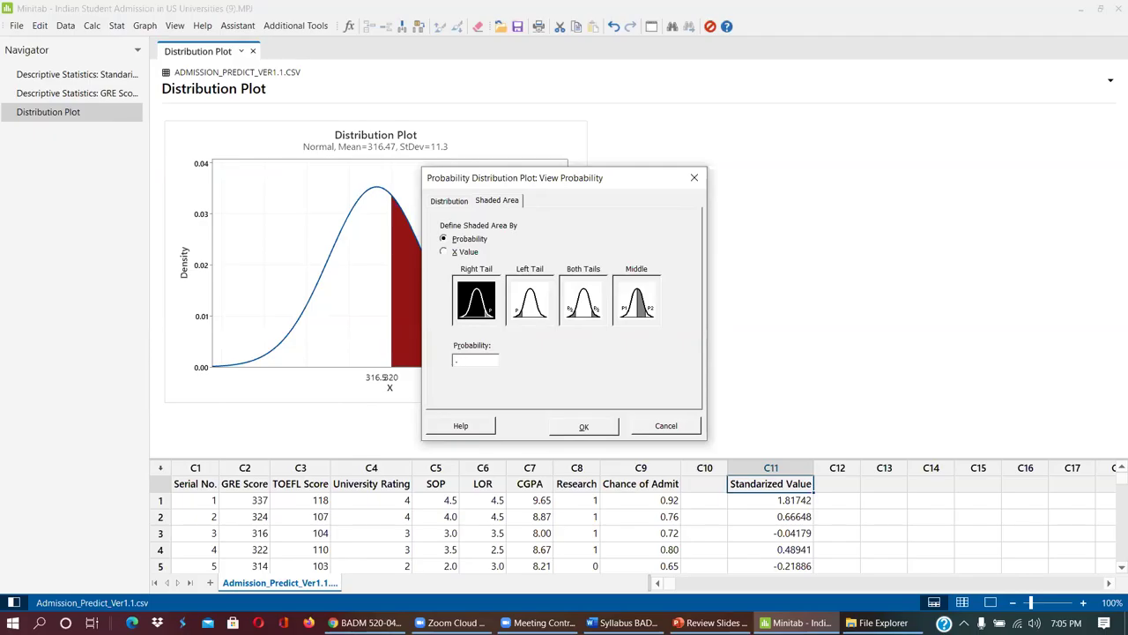
key(Return)
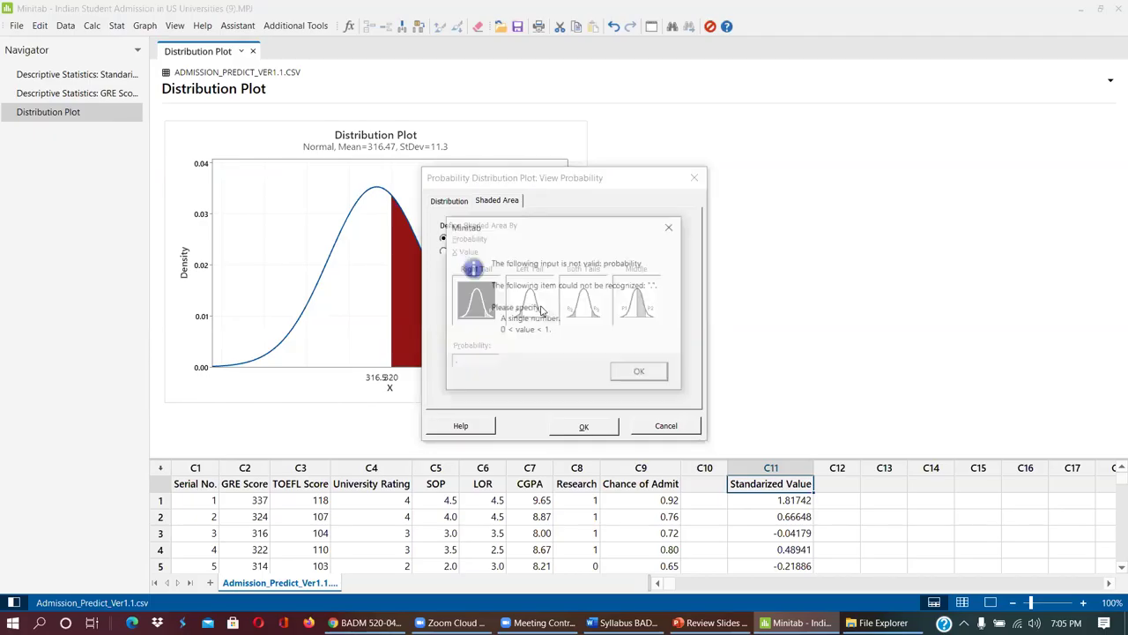
click(670, 227)
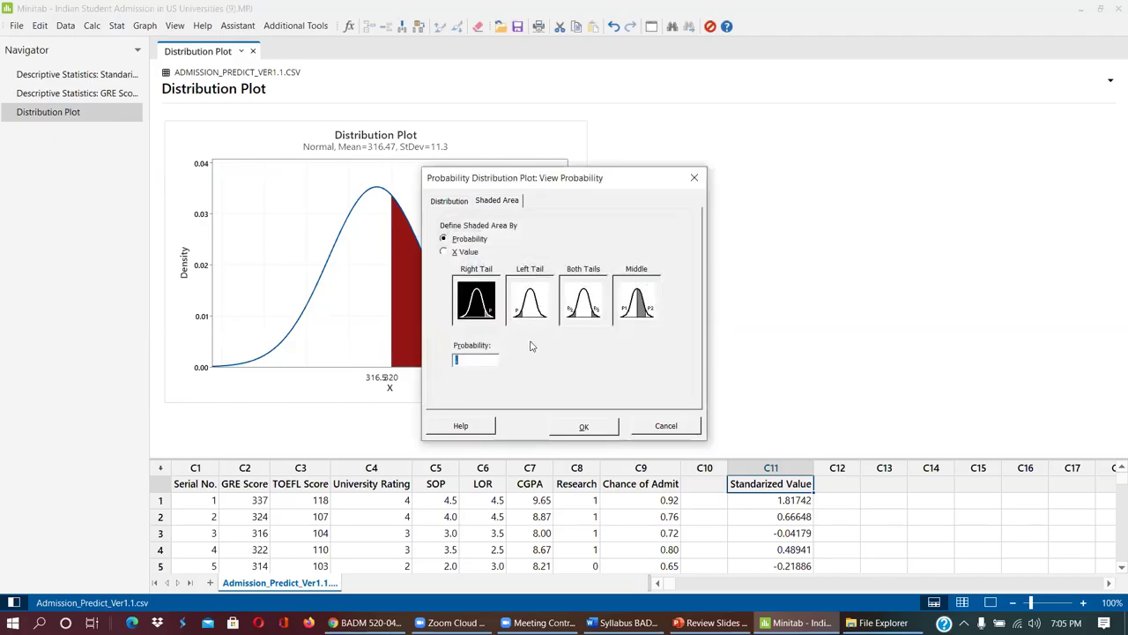
- Shade the left tail with a probability of .90 and generate the distribution plot
click(534, 309)
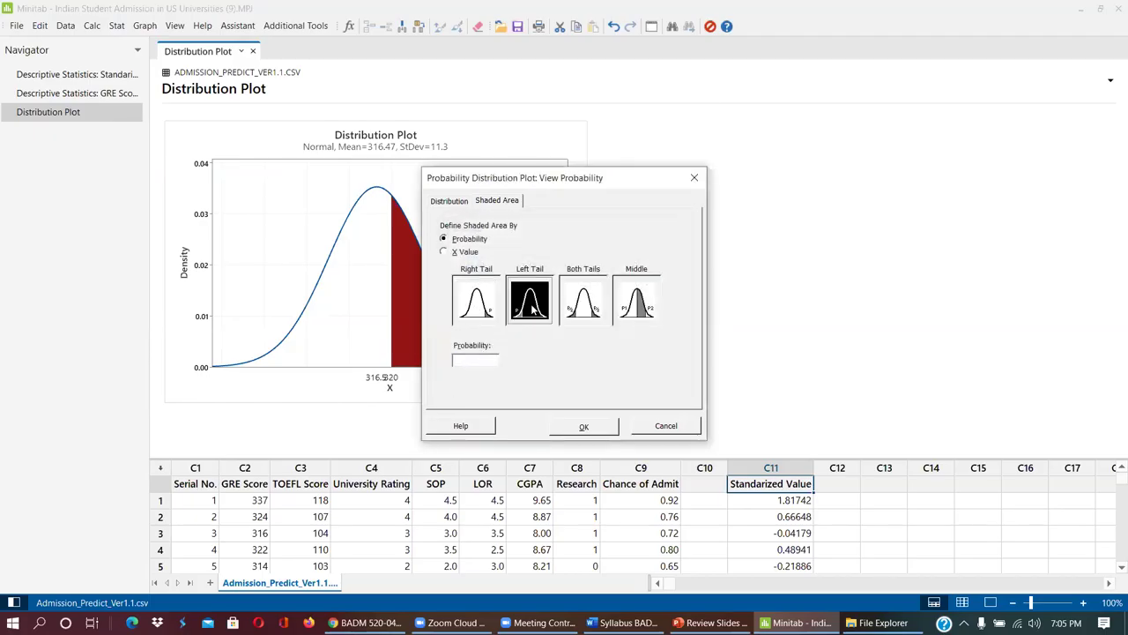
click(475, 357)
text(.90)
click(586, 426)
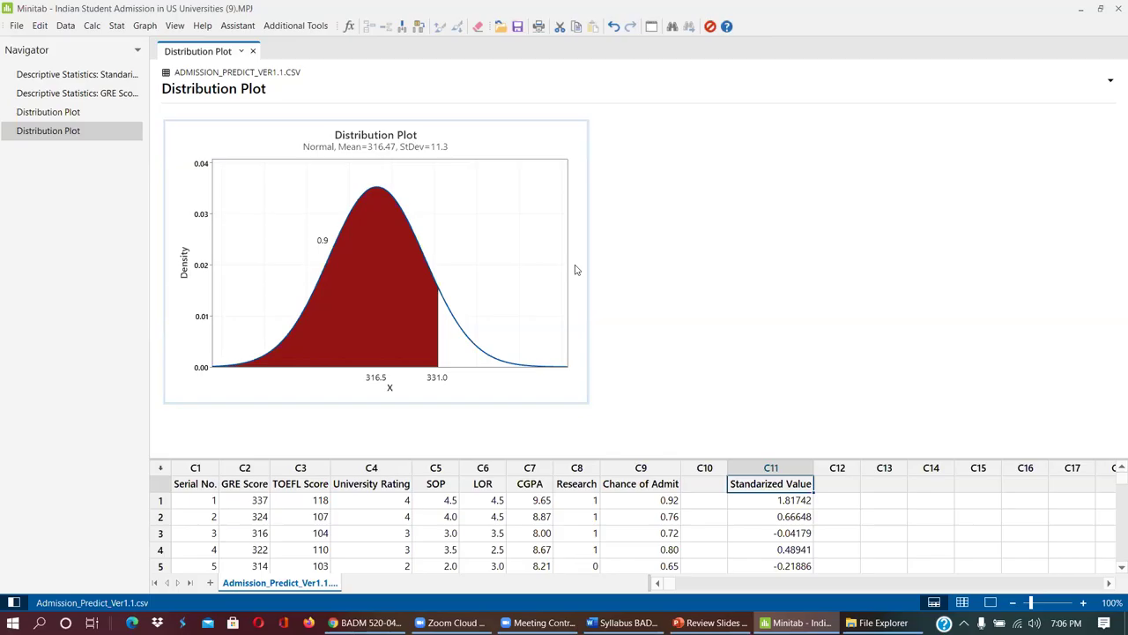
- Switch to the Review Slides BADM503 presentation in PowerPoint and read the Standardized Data slides through Estimating Sigma
mouse_move(714, 622)
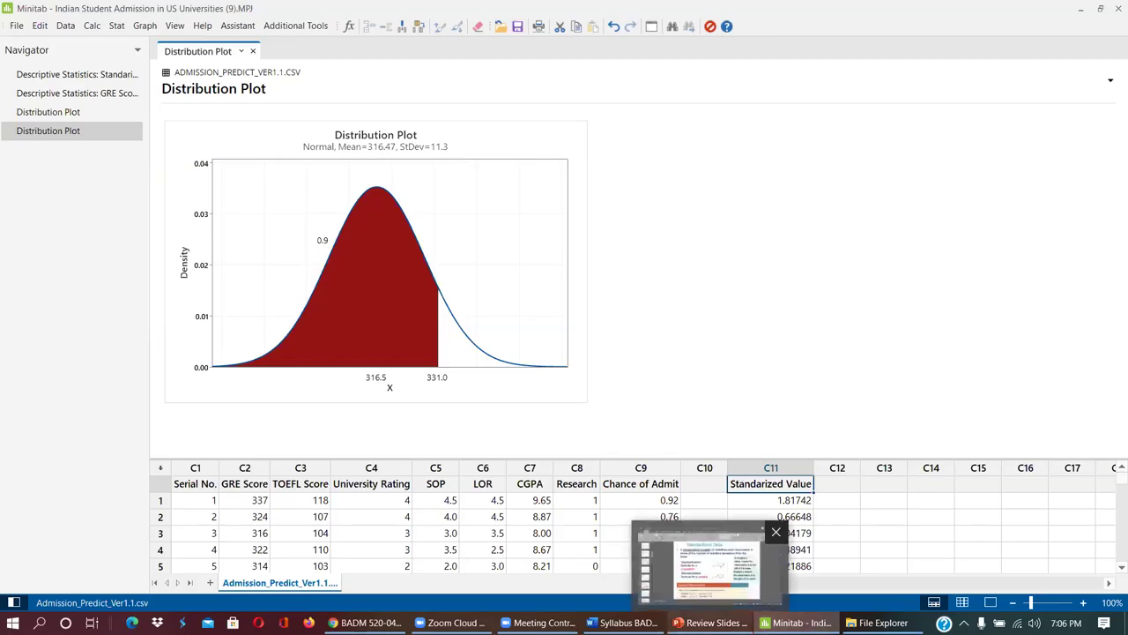
click(714, 622)
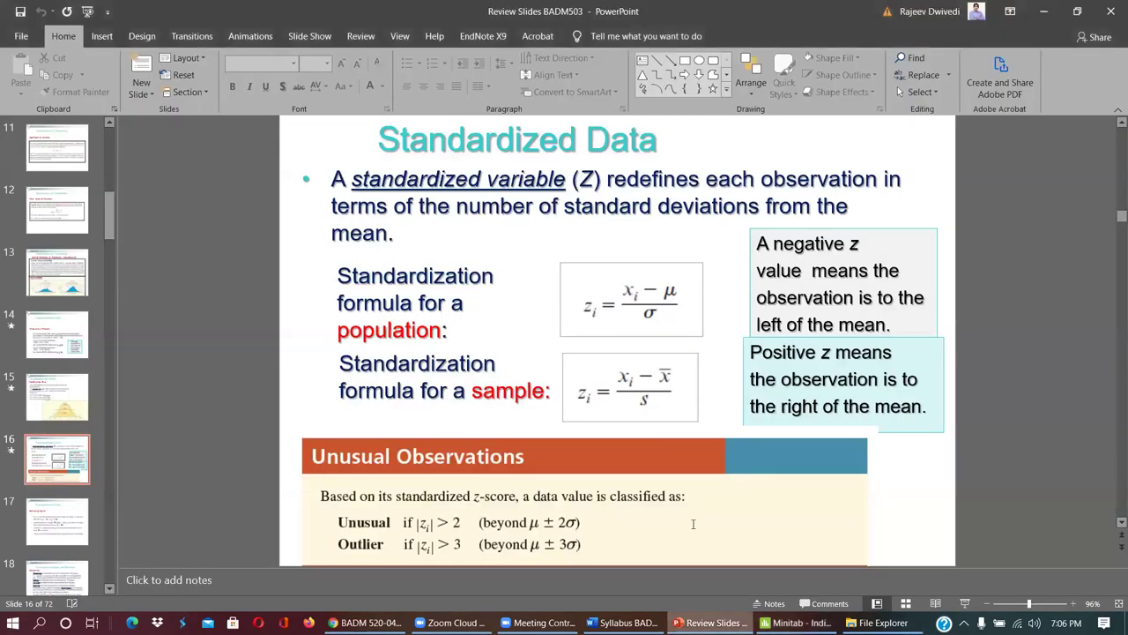
scroll(693, 524, down, 1)
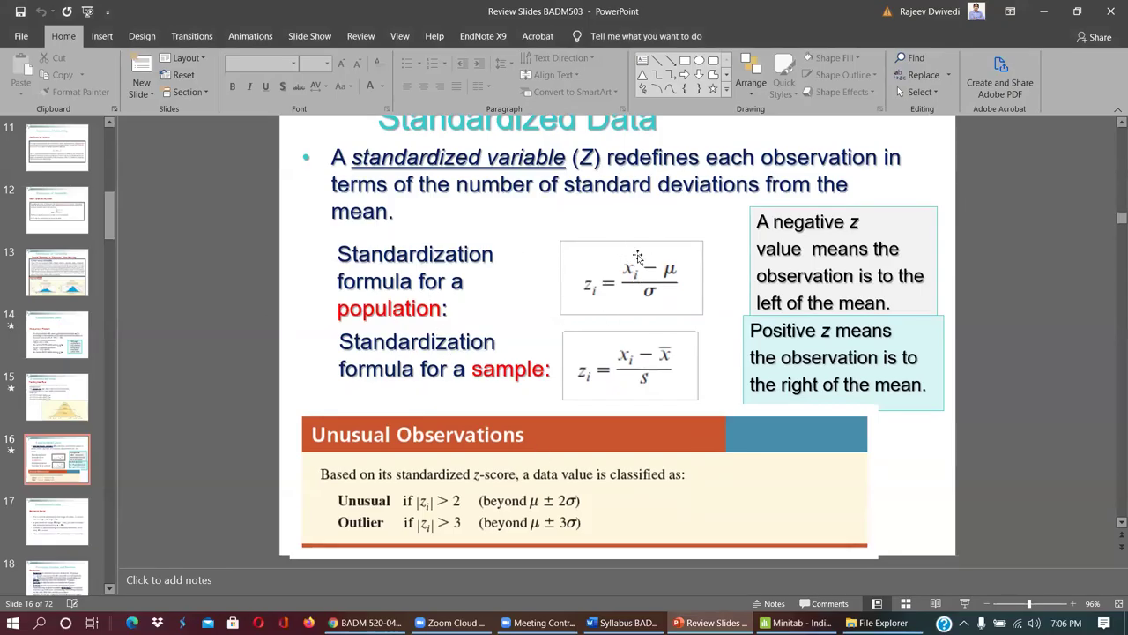
scroll(637, 257, down, 3)
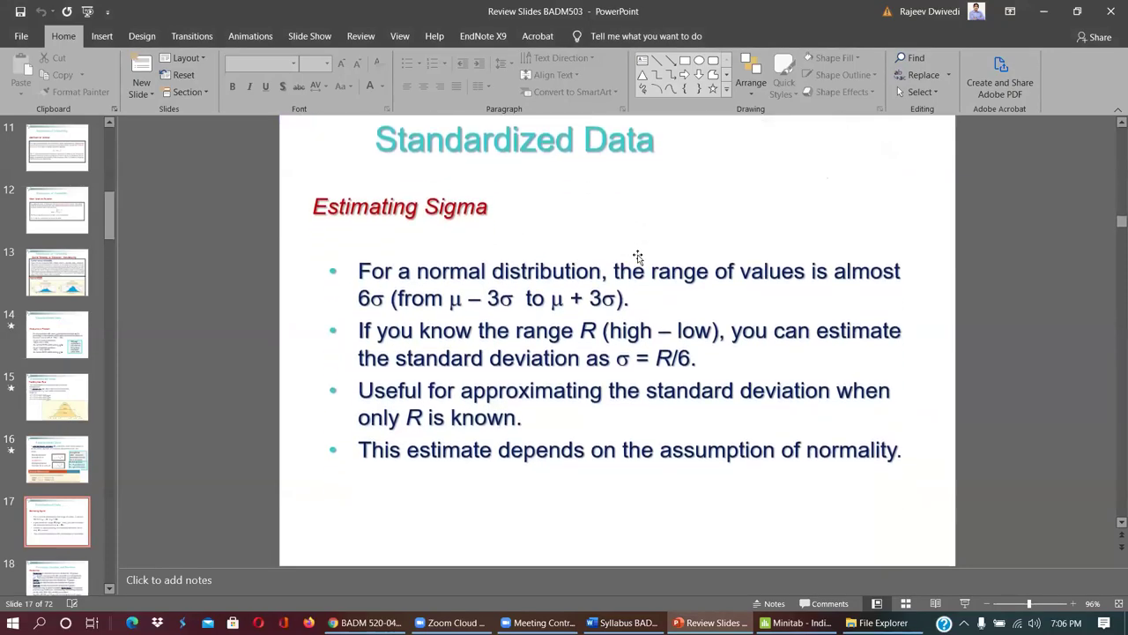
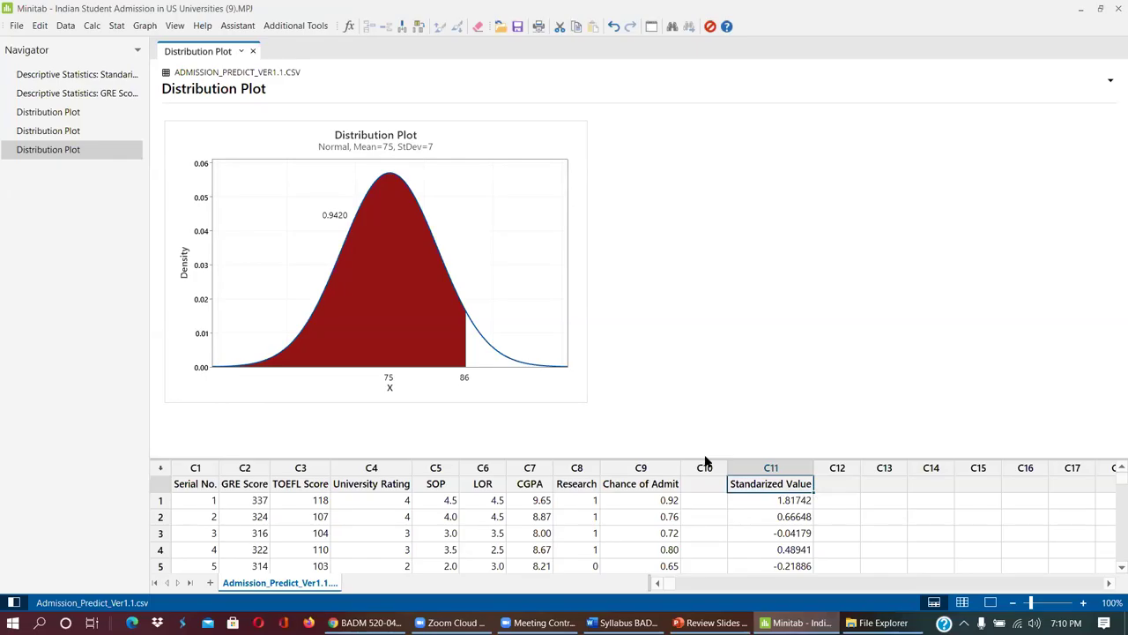
- Enlarge the worksheet area and look through the GRE Score column down to its last data row
drag(706, 459, 719, 355)
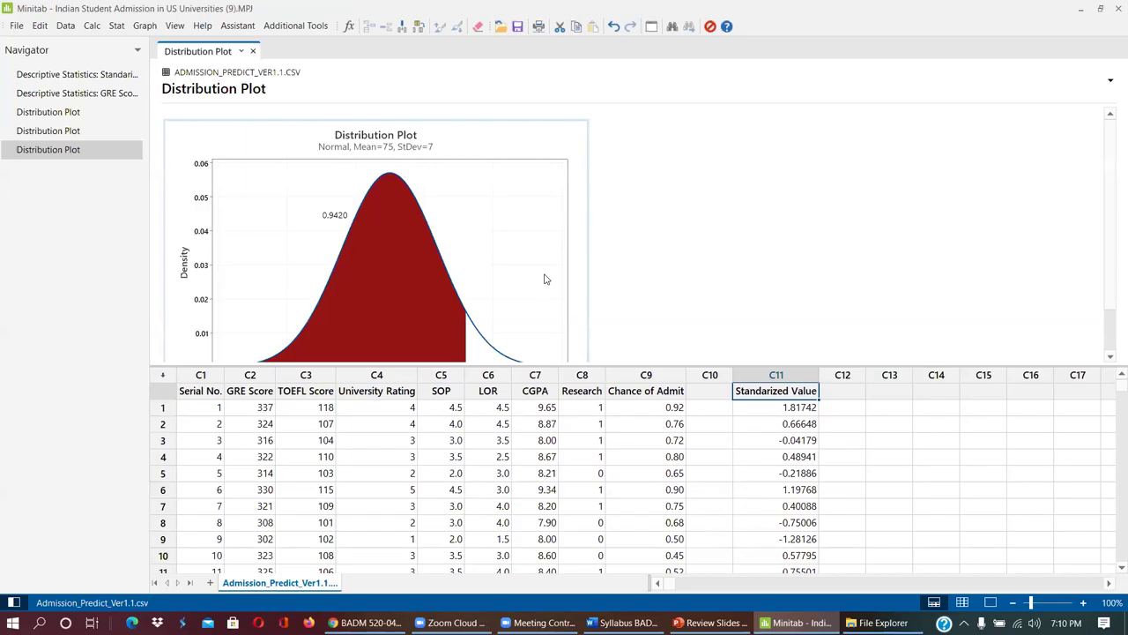
click(257, 377)
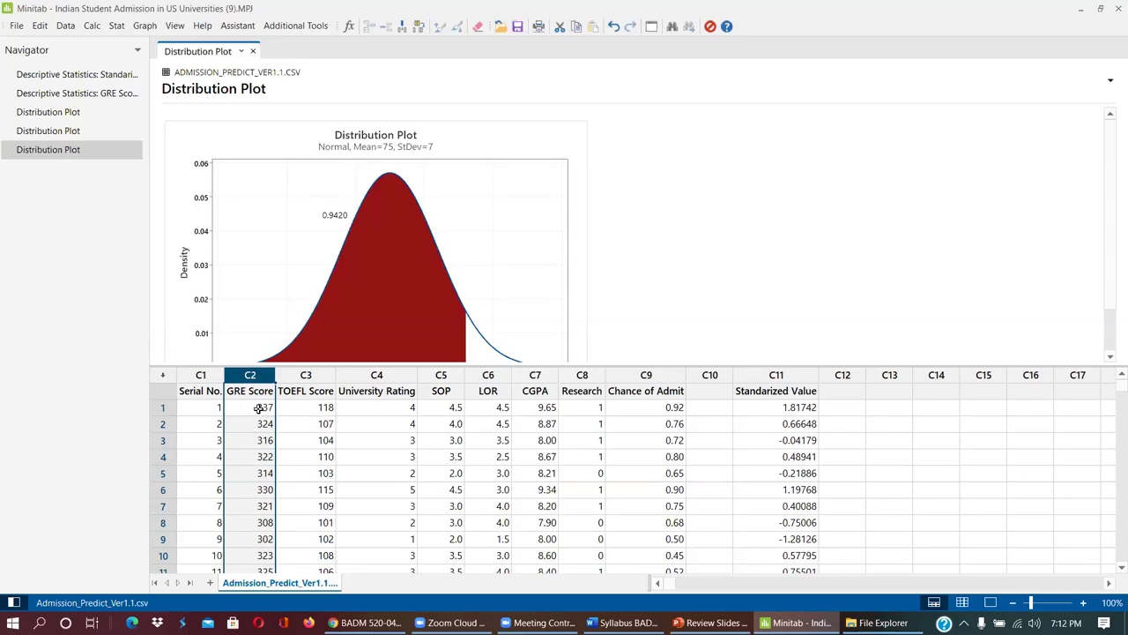
scroll(250, 498, down, 20)
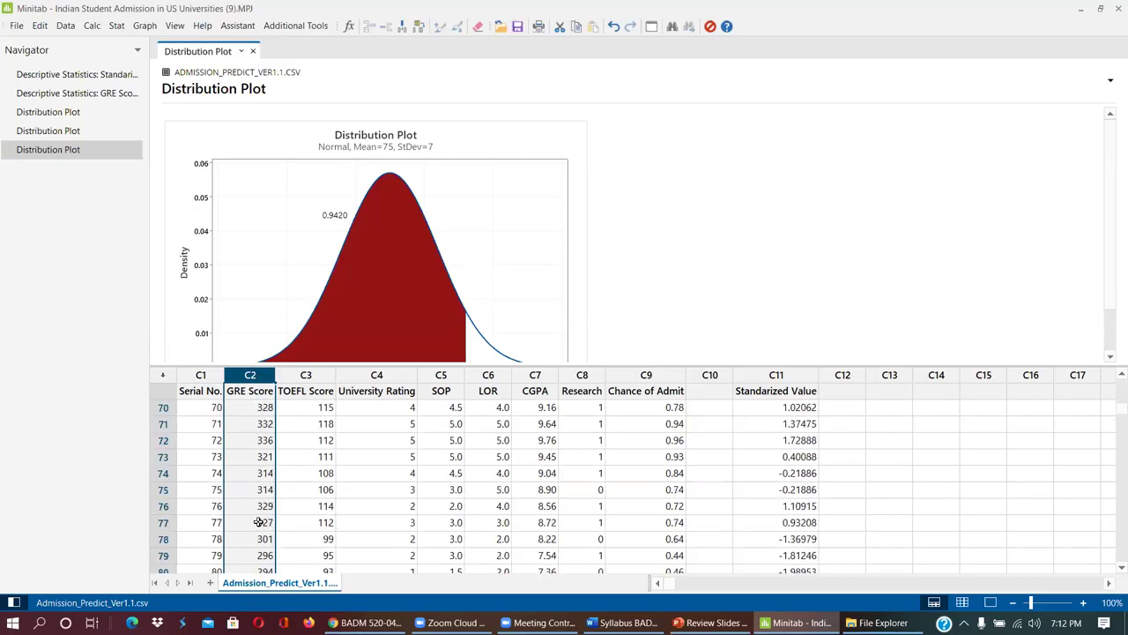
scroll(248, 514, down, 20)
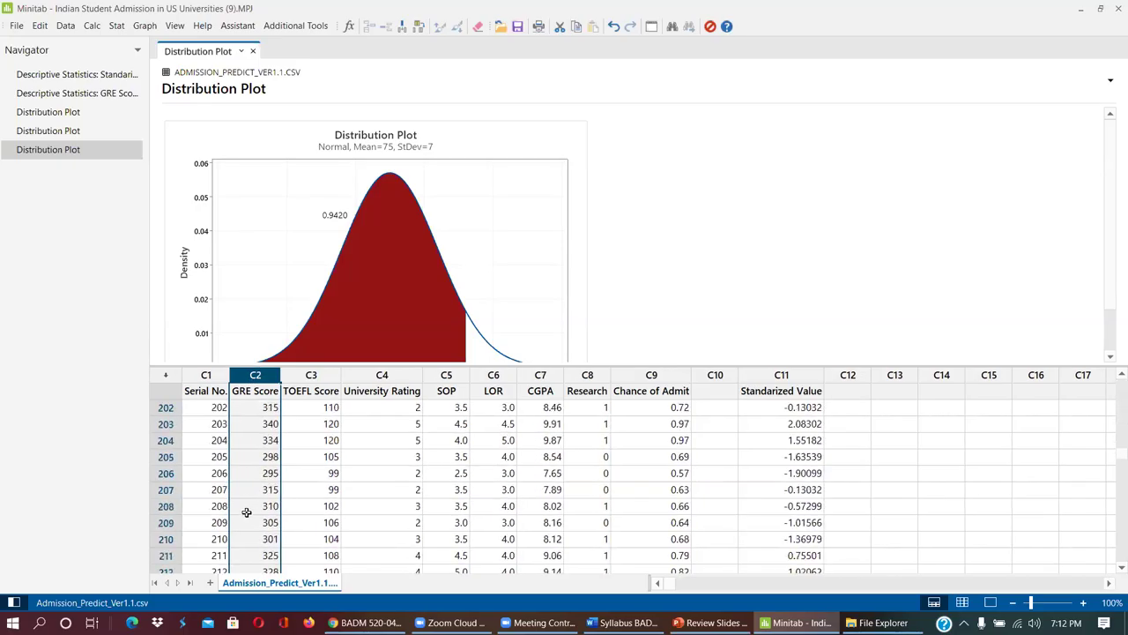
scroll(246, 515, down, 20)
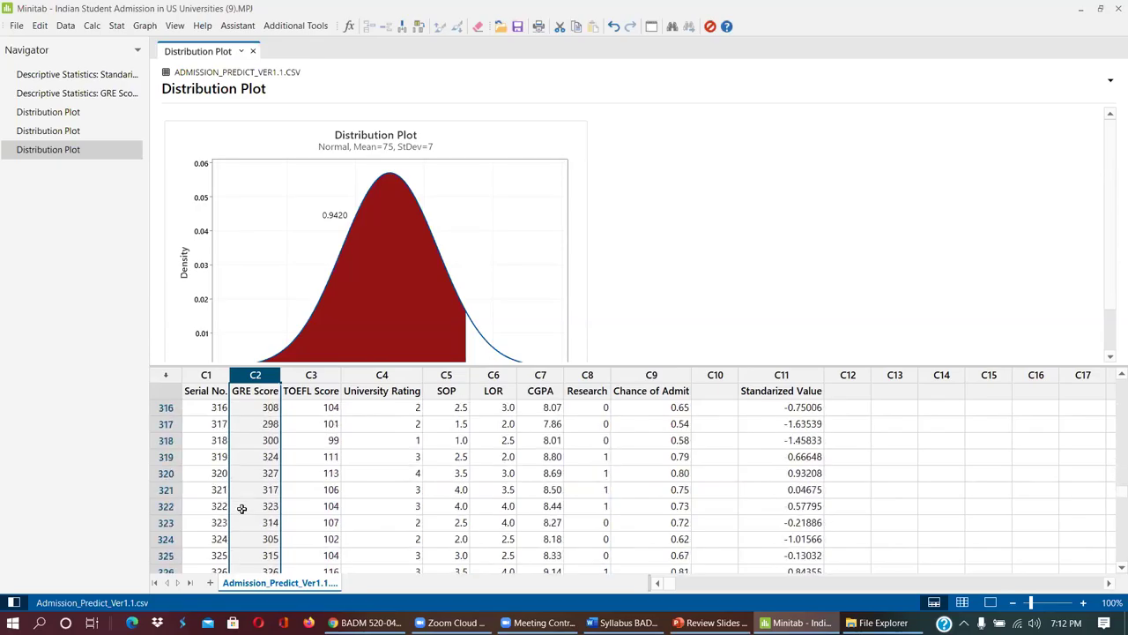
scroll(243, 506, down, 20)
scroll(245, 487, down, 11)
scroll(245, 486, down, 12)
scroll(246, 486, up, 8)
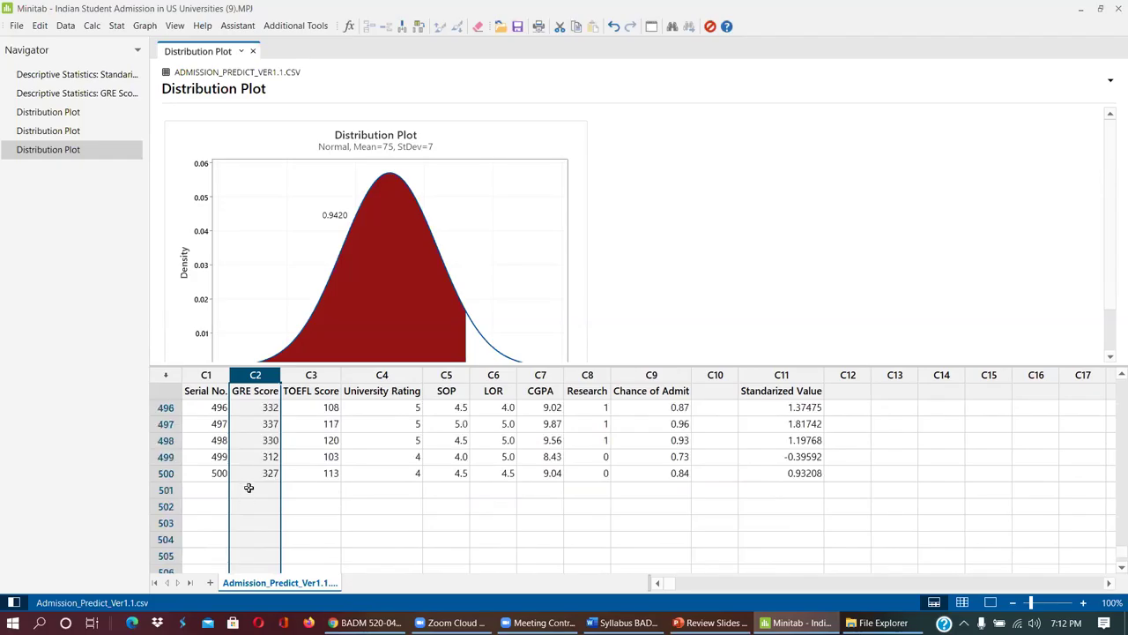
scroll(248, 487, up, 18)
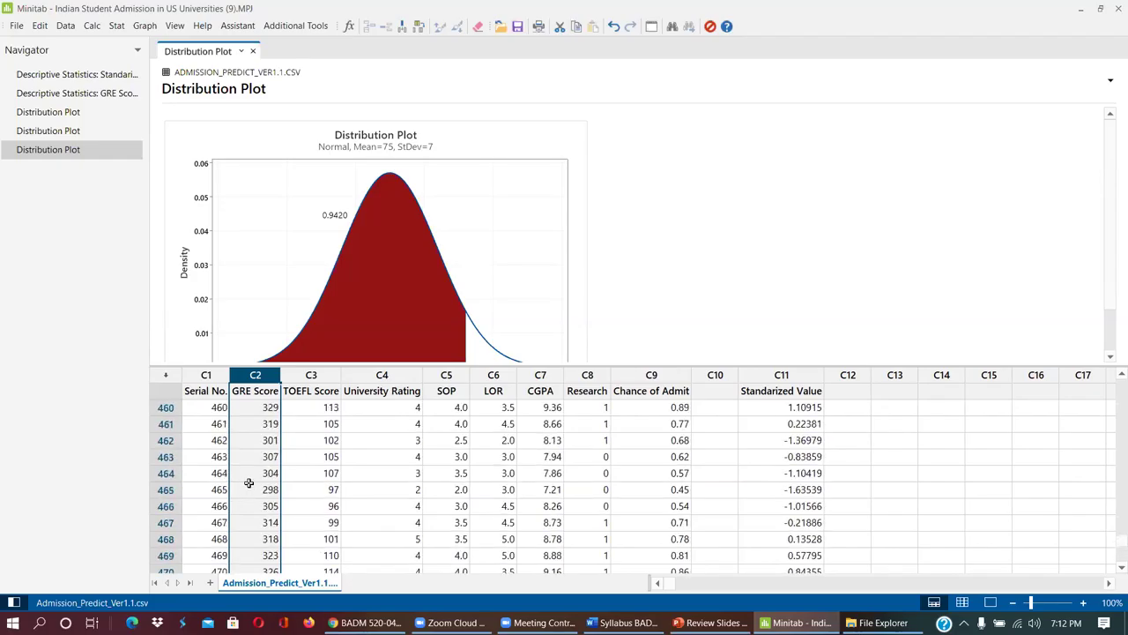
click(731, 232)
scroll(262, 415, up, 15)
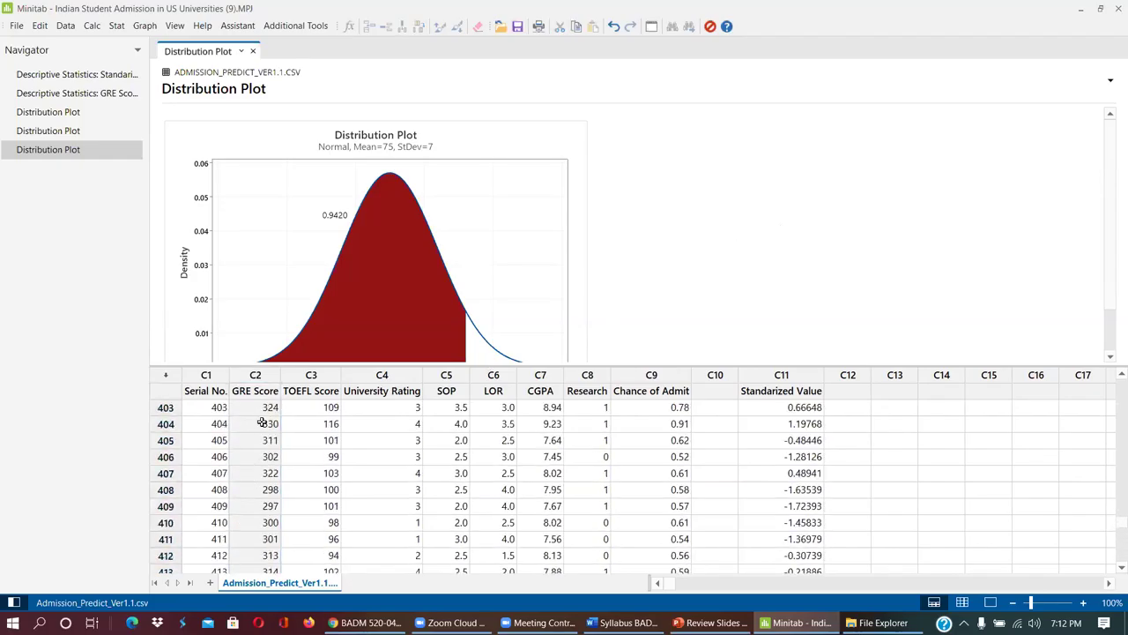
scroll(262, 423, up, 3)
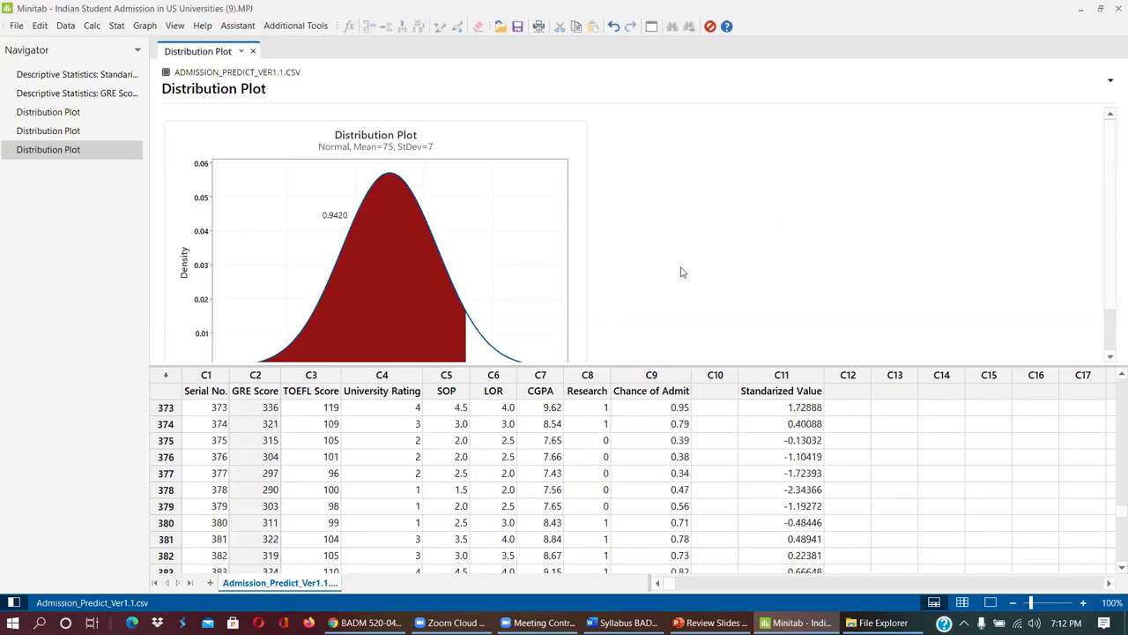
click(117, 26)
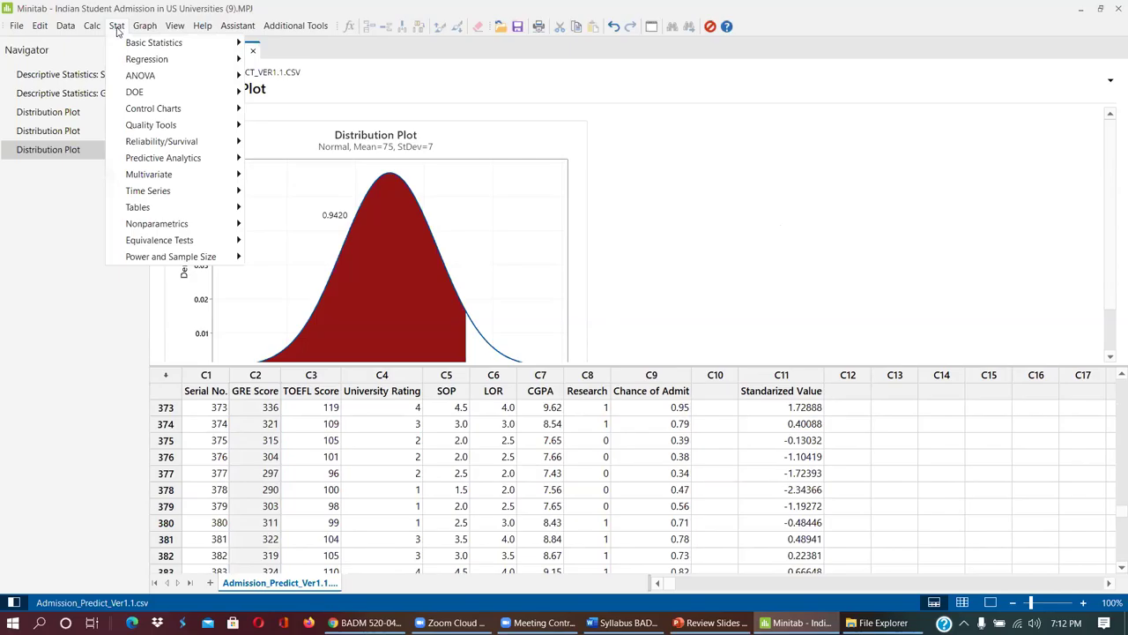
mouse_move(121, 45)
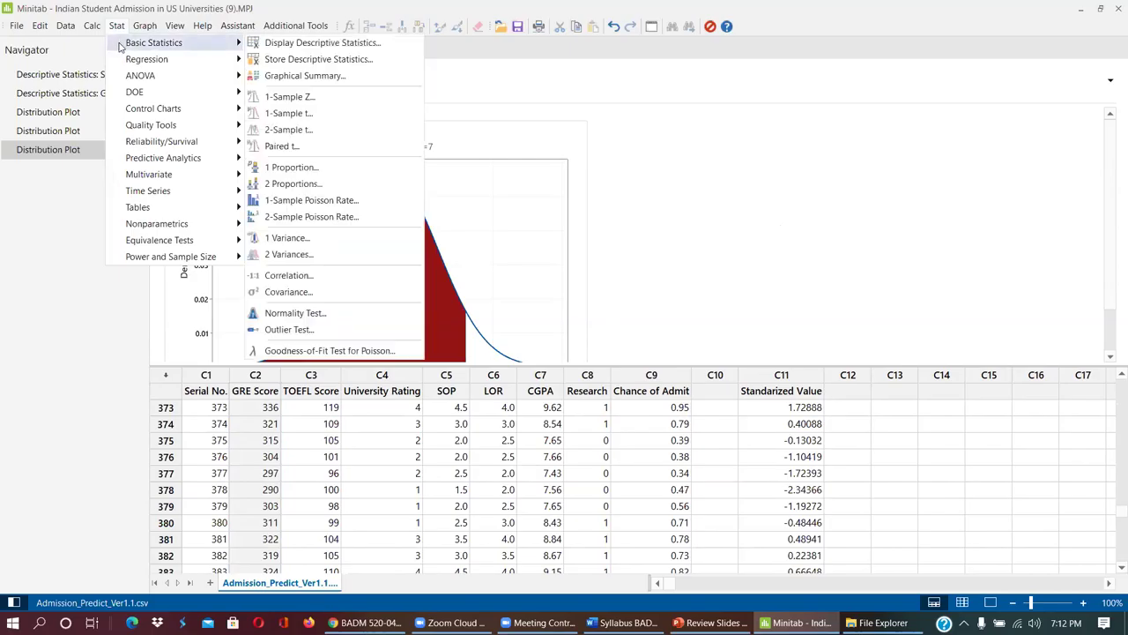
click(325, 99)
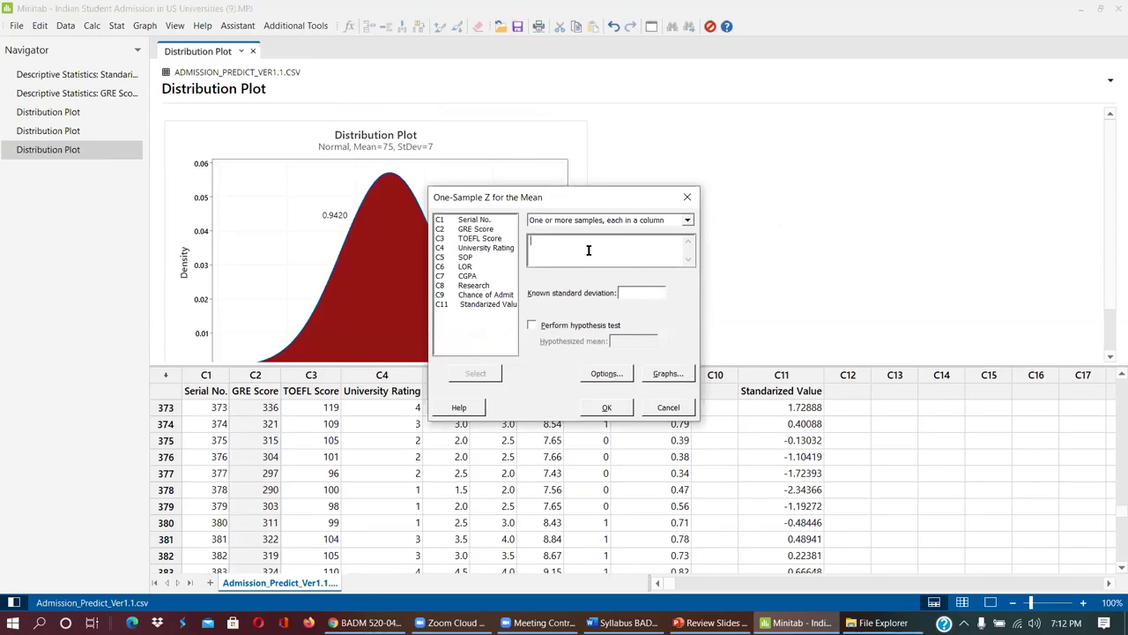
click(633, 223)
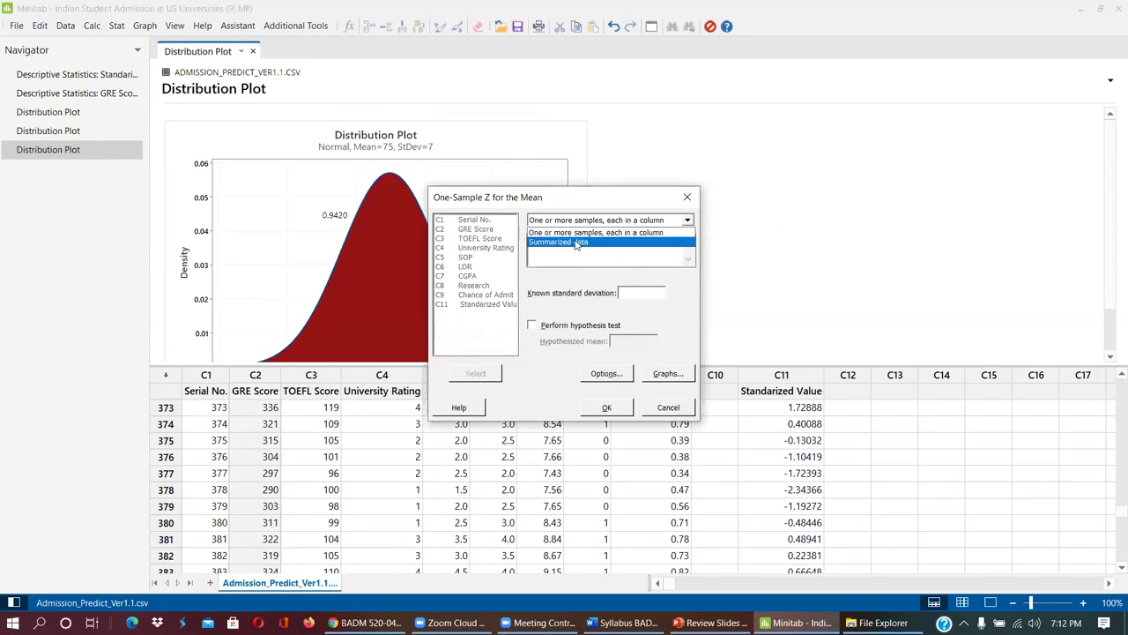
click(576, 243)
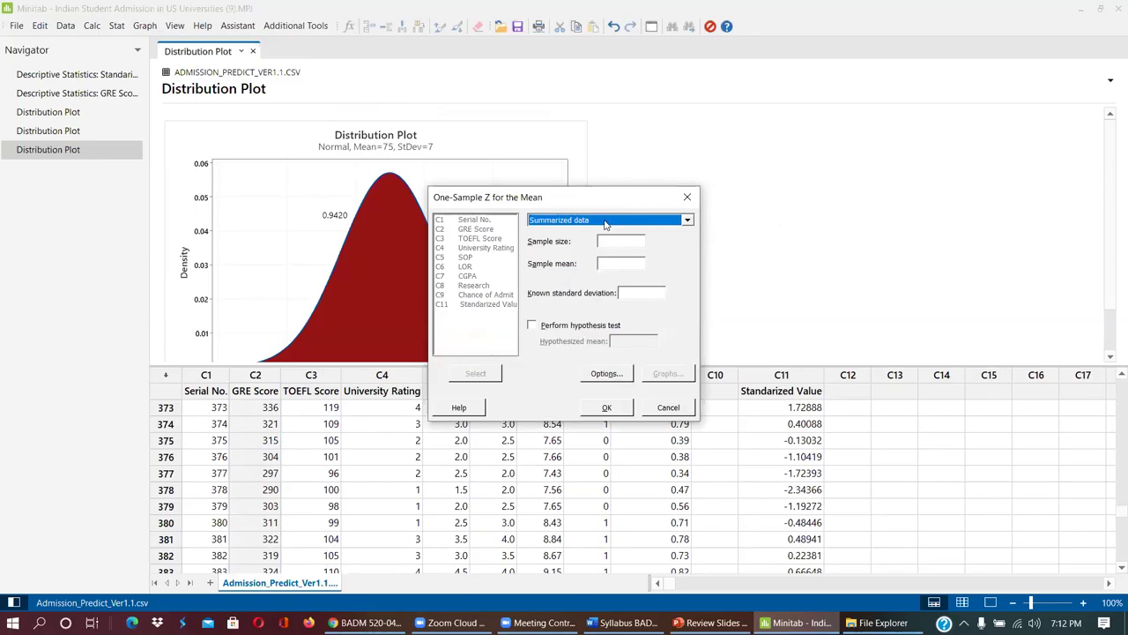
click(605, 222)
click(574, 296)
click(564, 221)
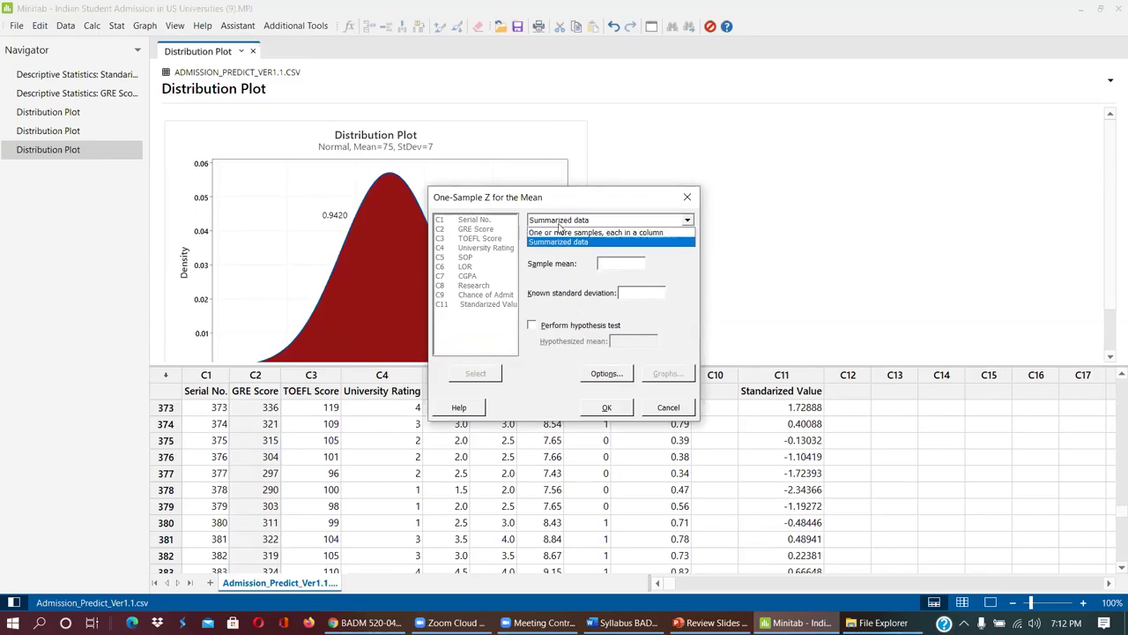
click(556, 234)
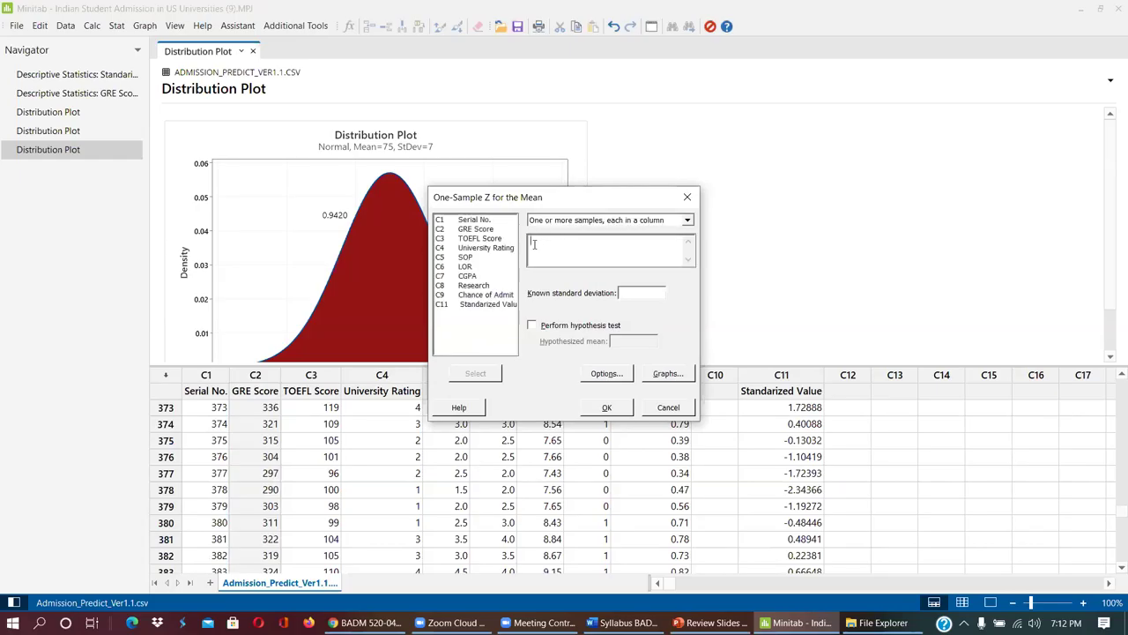
click(687, 198)
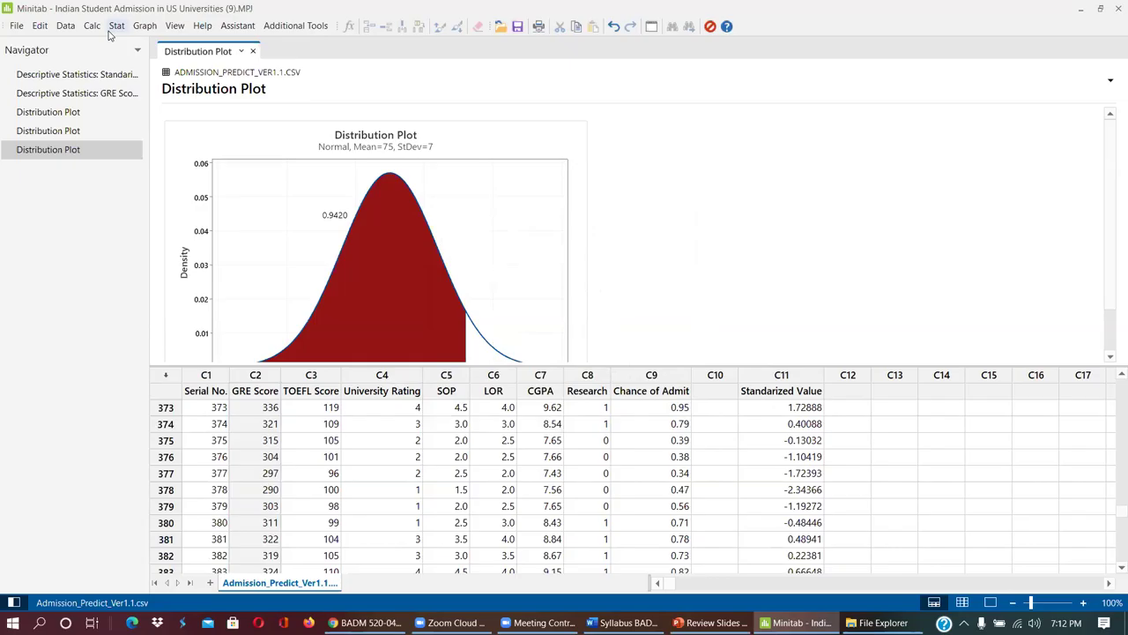
- Run a one-sample t analysis of the GRE Score column with a 95.0 confidence level
click(115, 27)
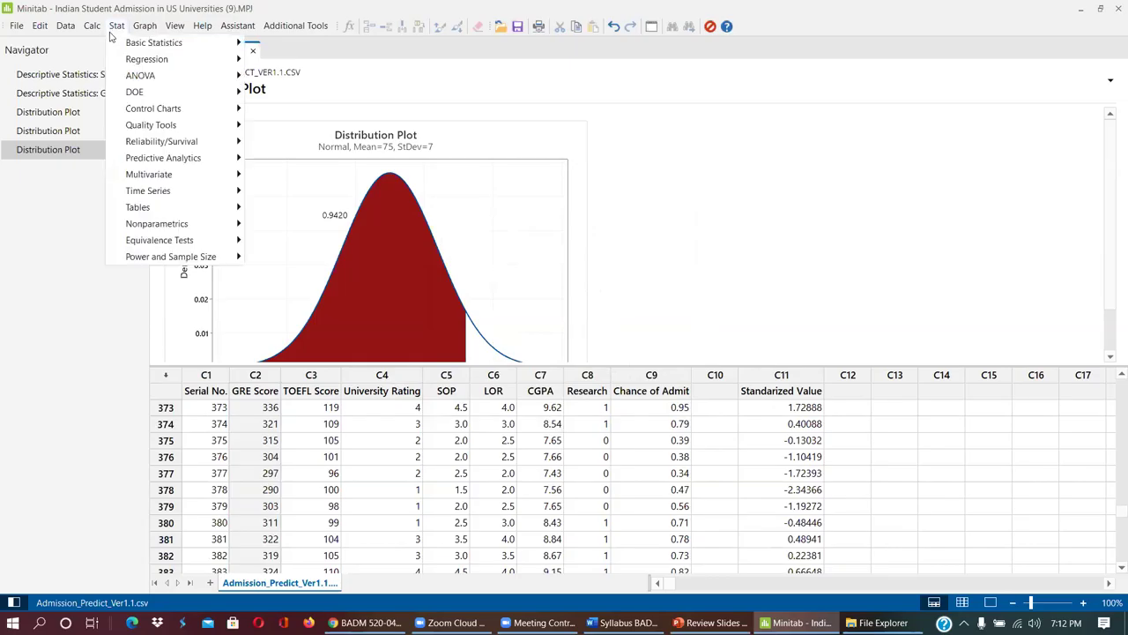
mouse_move(152, 42)
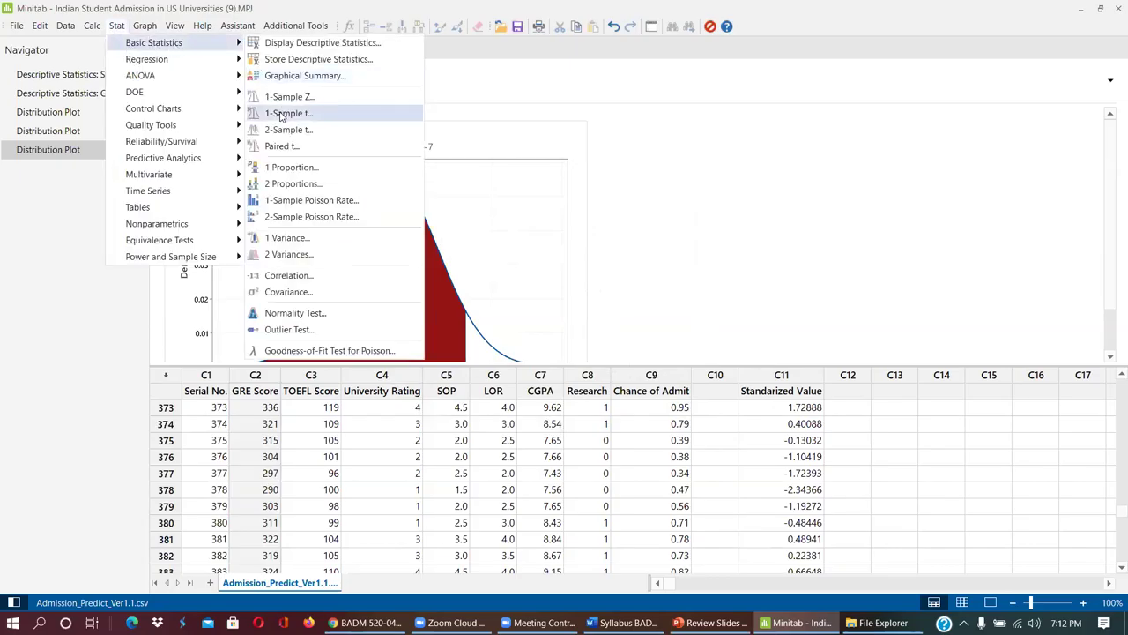
click(282, 112)
click(564, 250)
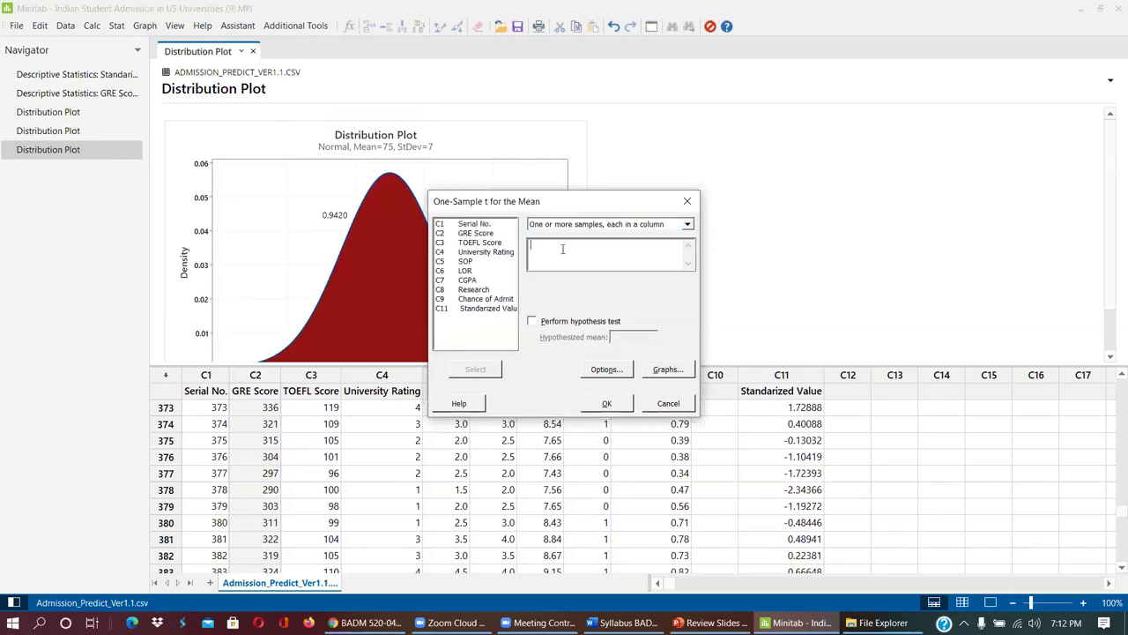
double_click(476, 233)
click(623, 373)
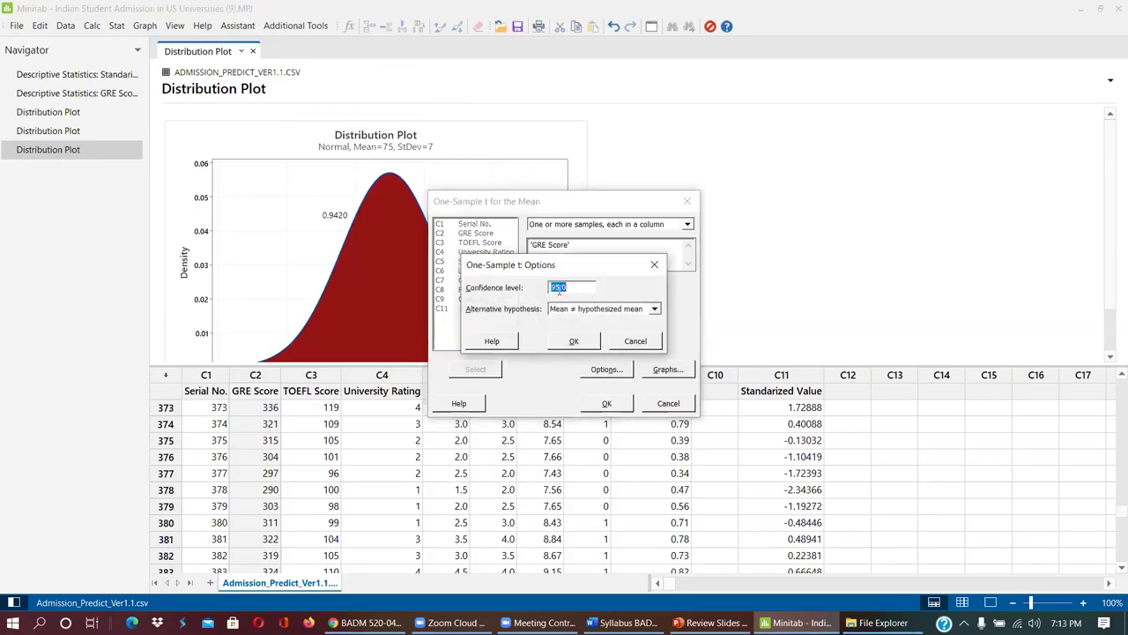
click(562, 289)
click(572, 340)
click(607, 404)
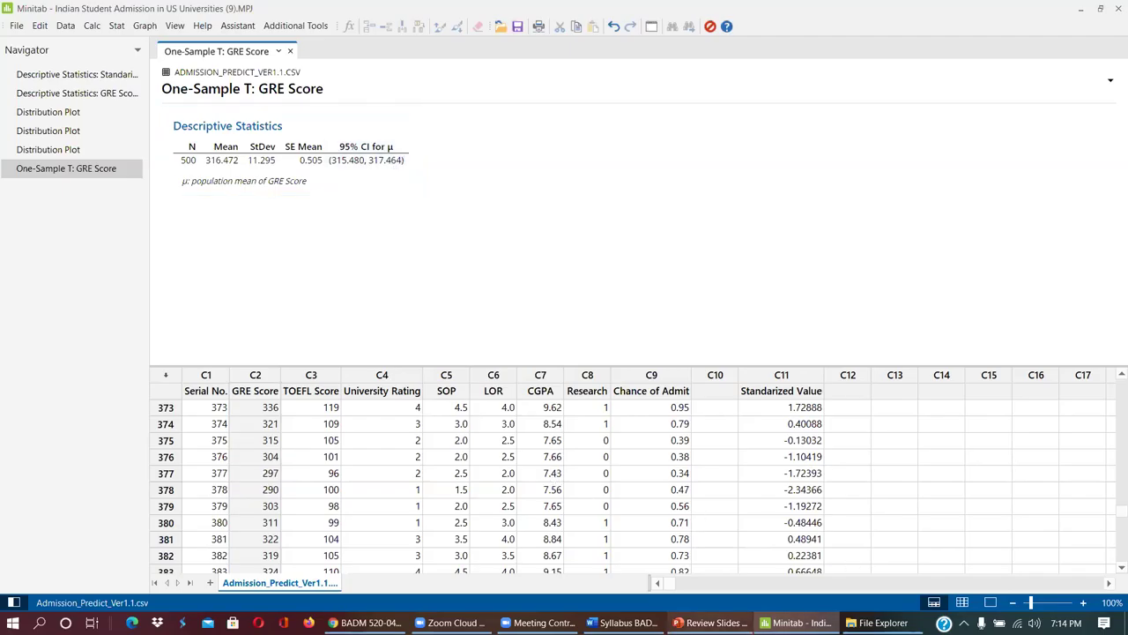
click(712, 622)
click(712, 622)
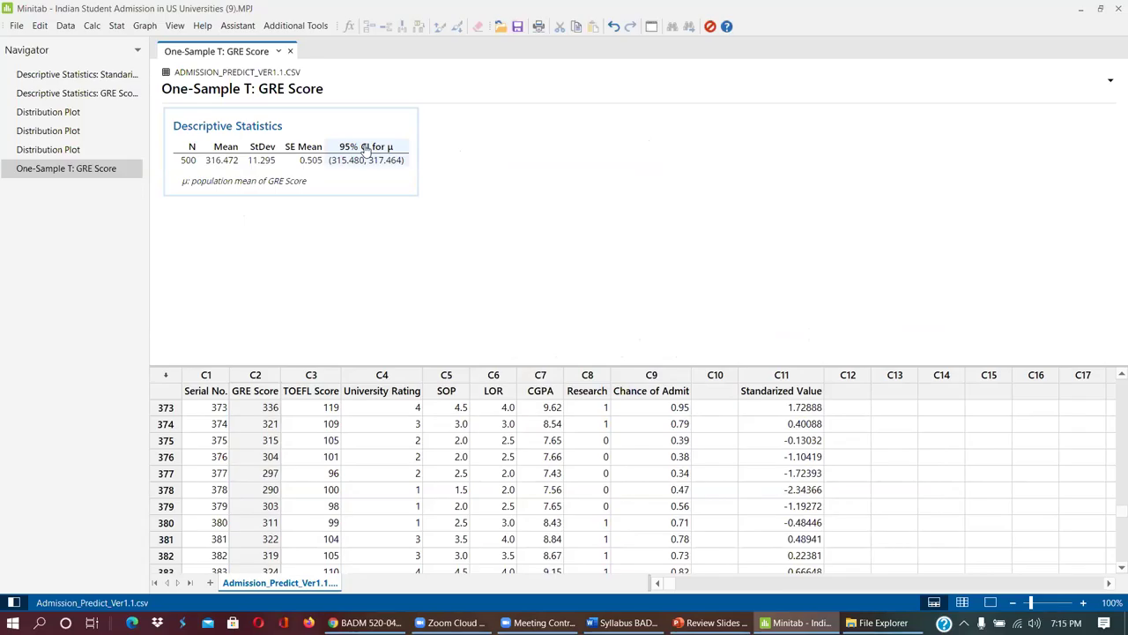
- Rerun the one-sample t analysis of GRE Score with a 99.0 confidence level and compare its interval with the 95% output
click(122, 26)
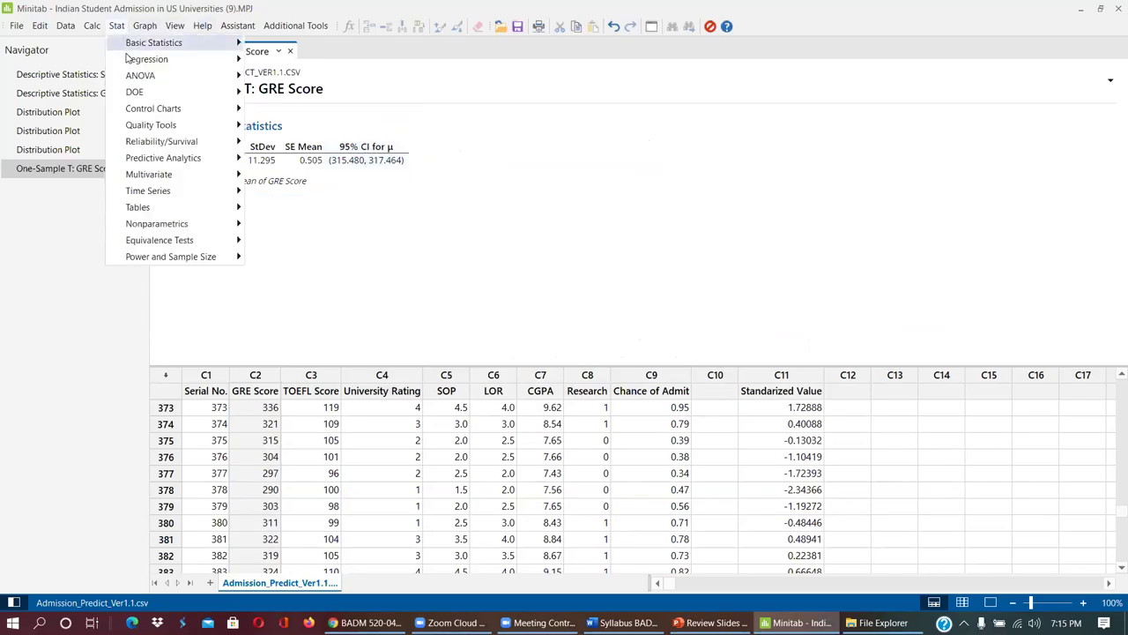
mouse_move(132, 48)
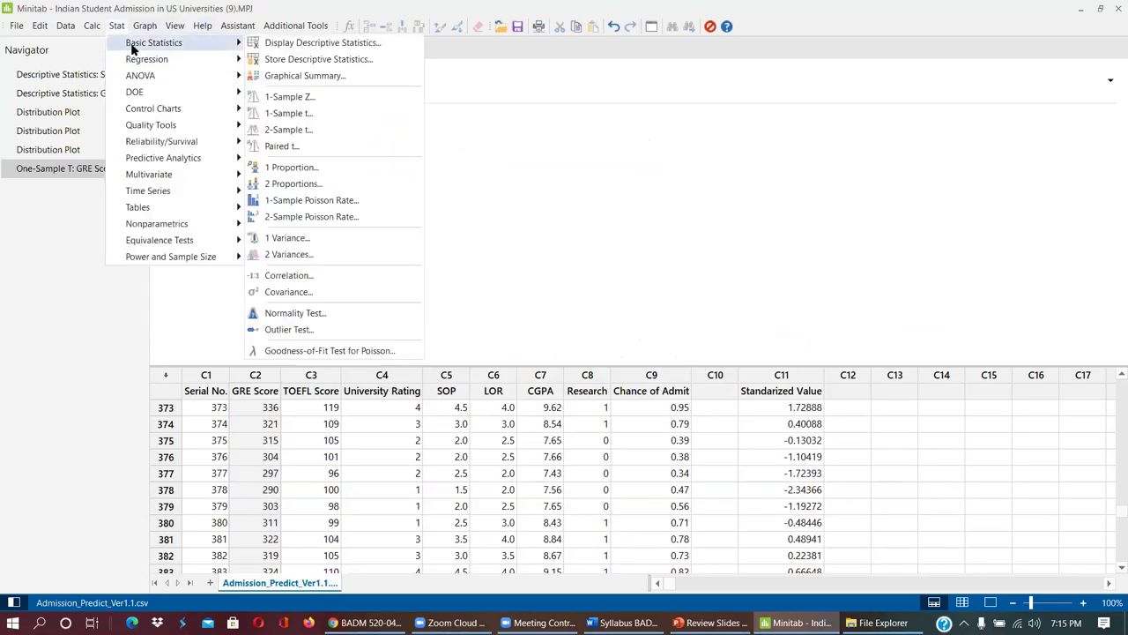
click(302, 111)
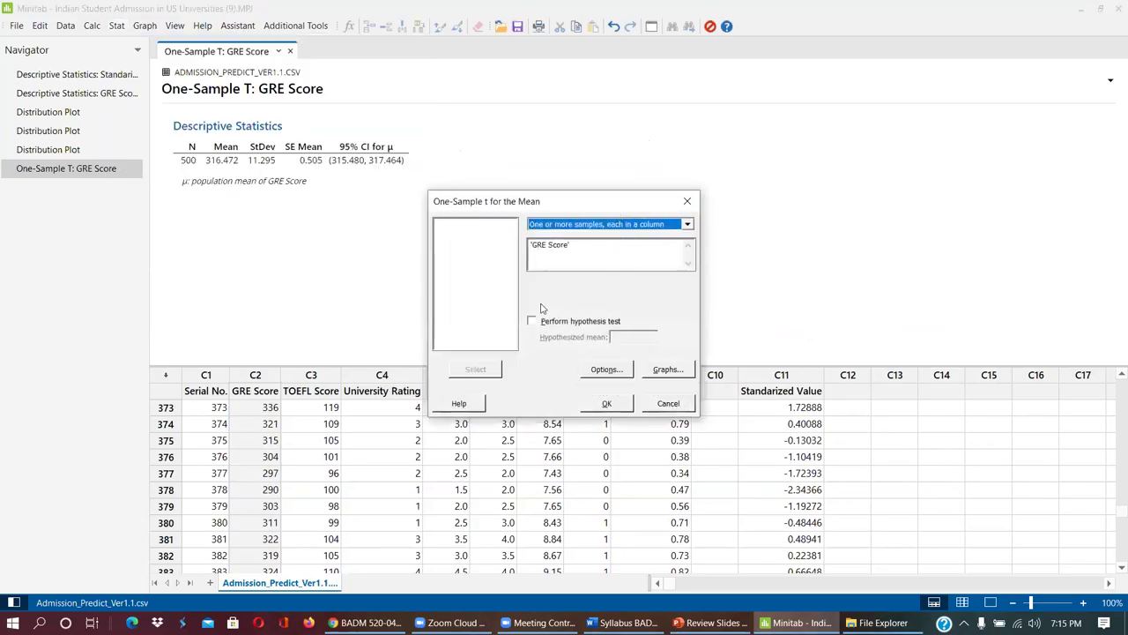
click(606, 370)
click(564, 288)
key(BackSpace)
text(99.0)
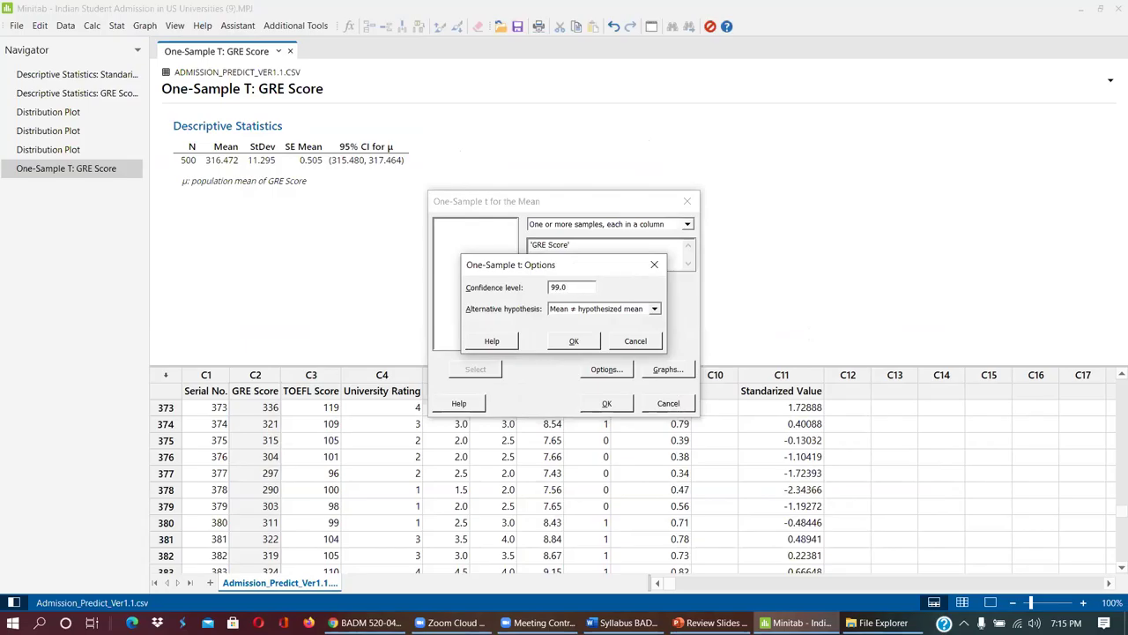
click(584, 343)
click(607, 403)
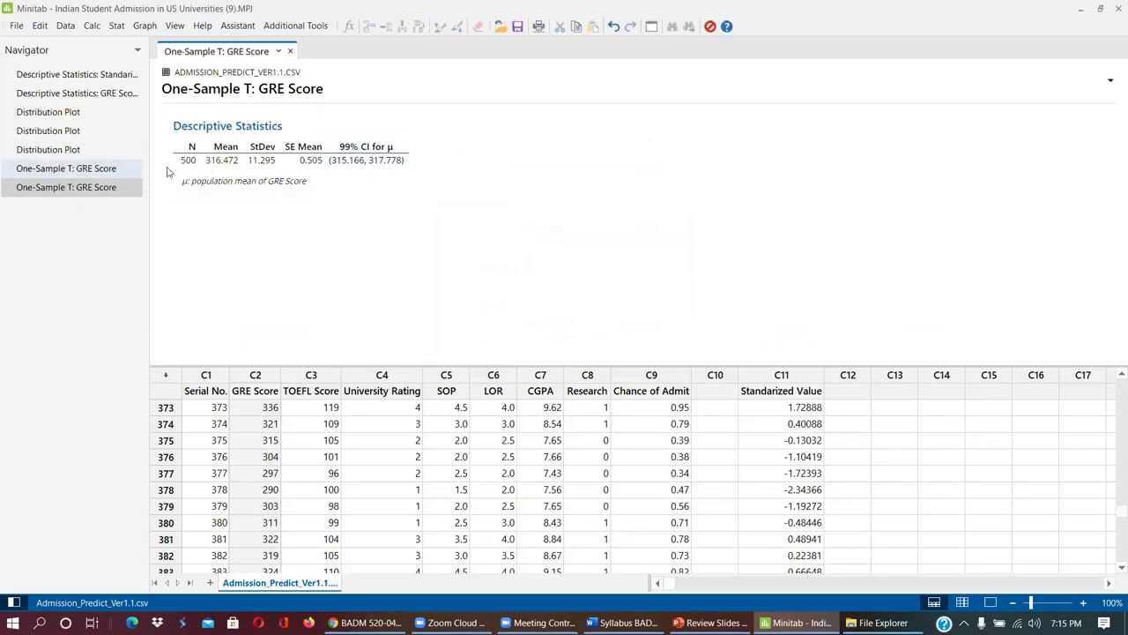
click(55, 170)
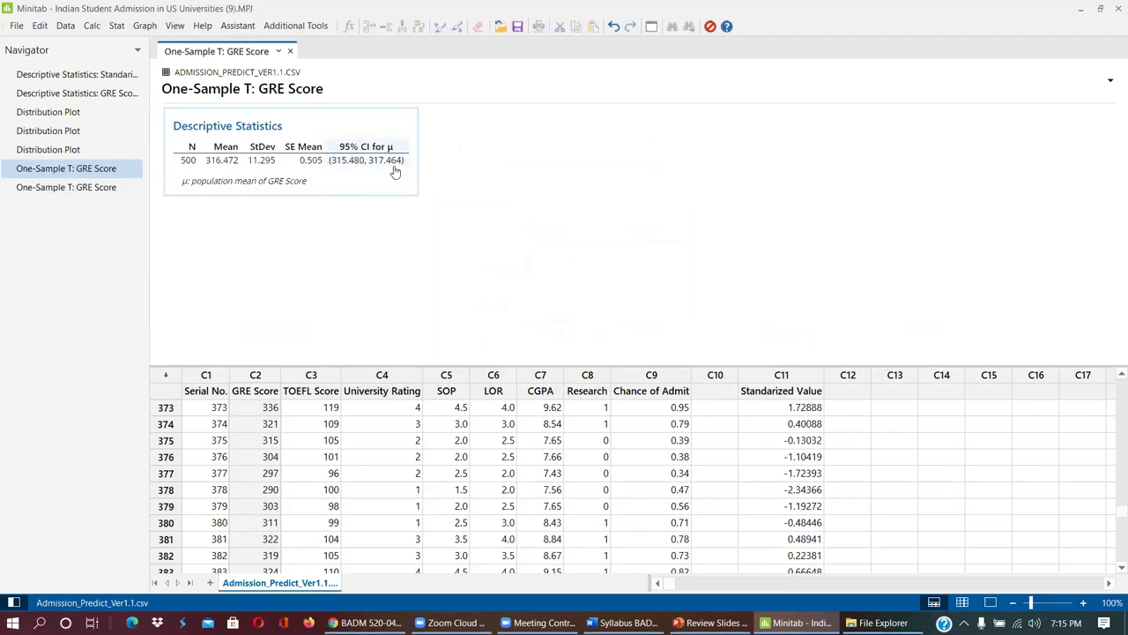
double_click(93, 186)
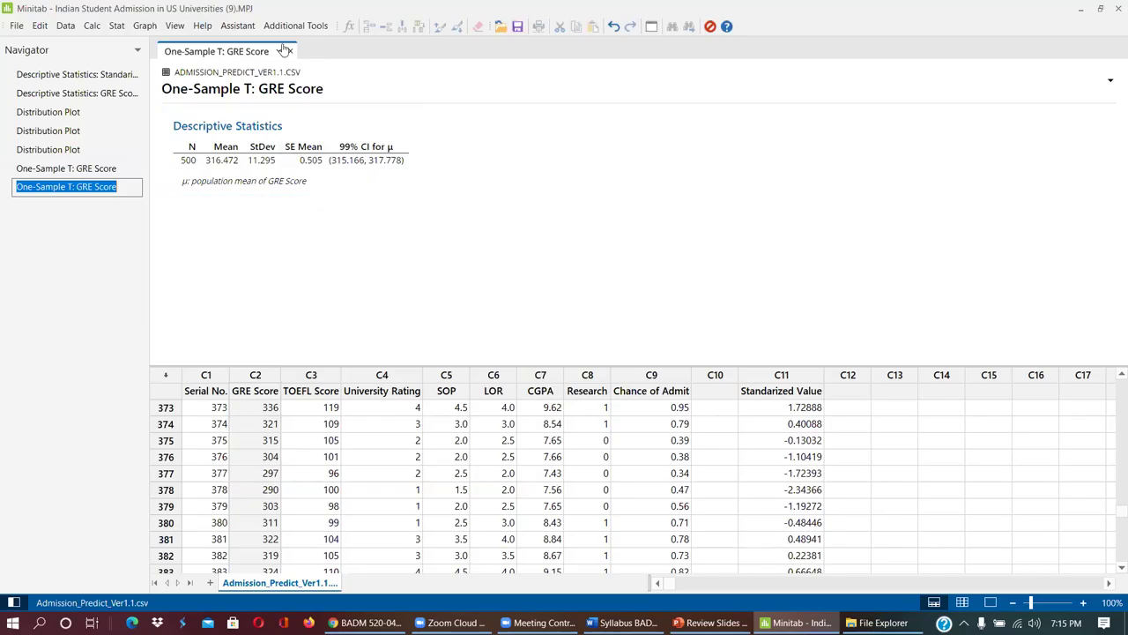
- Run the one-sample t analysis of GRE Score again with a 90.0 confidence level
click(116, 26)
mouse_move(120, 47)
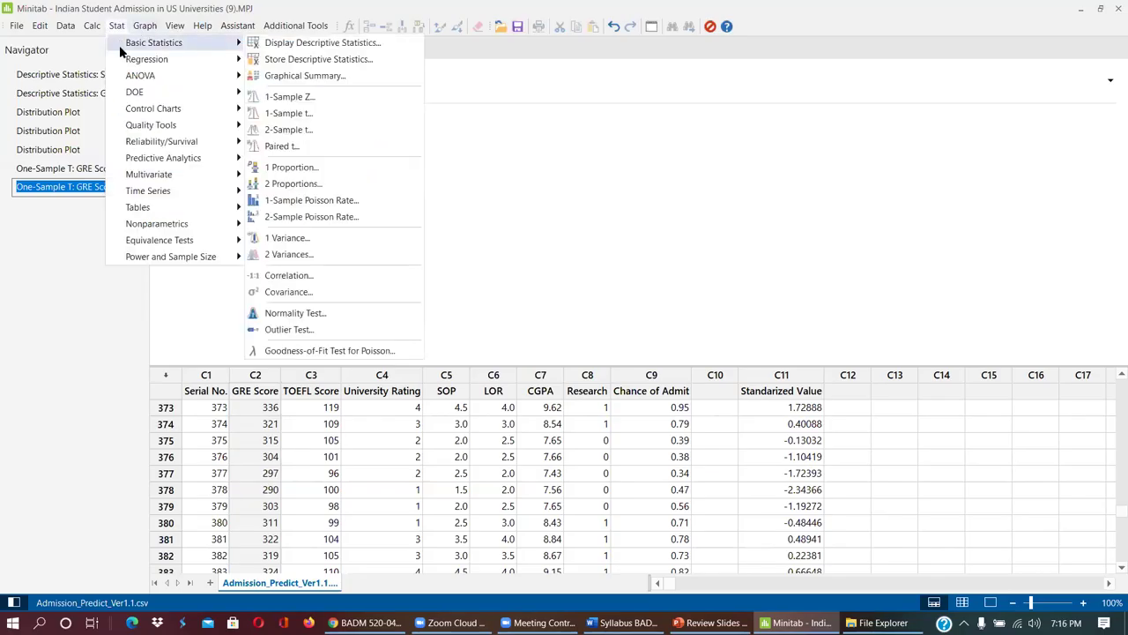
click(288, 112)
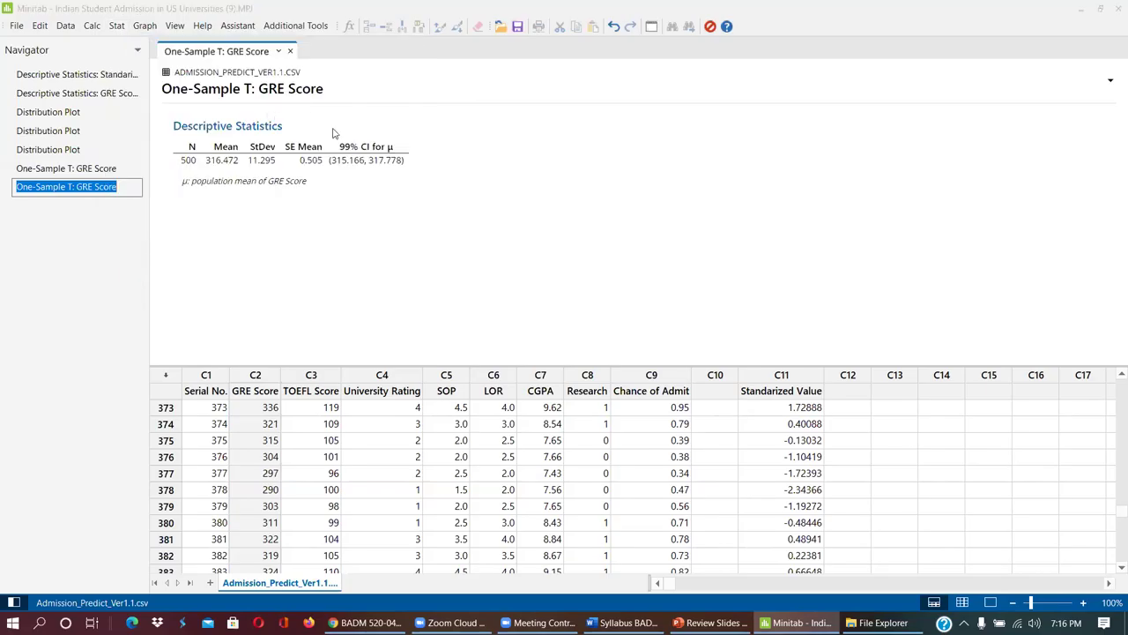
click(607, 369)
click(560, 290)
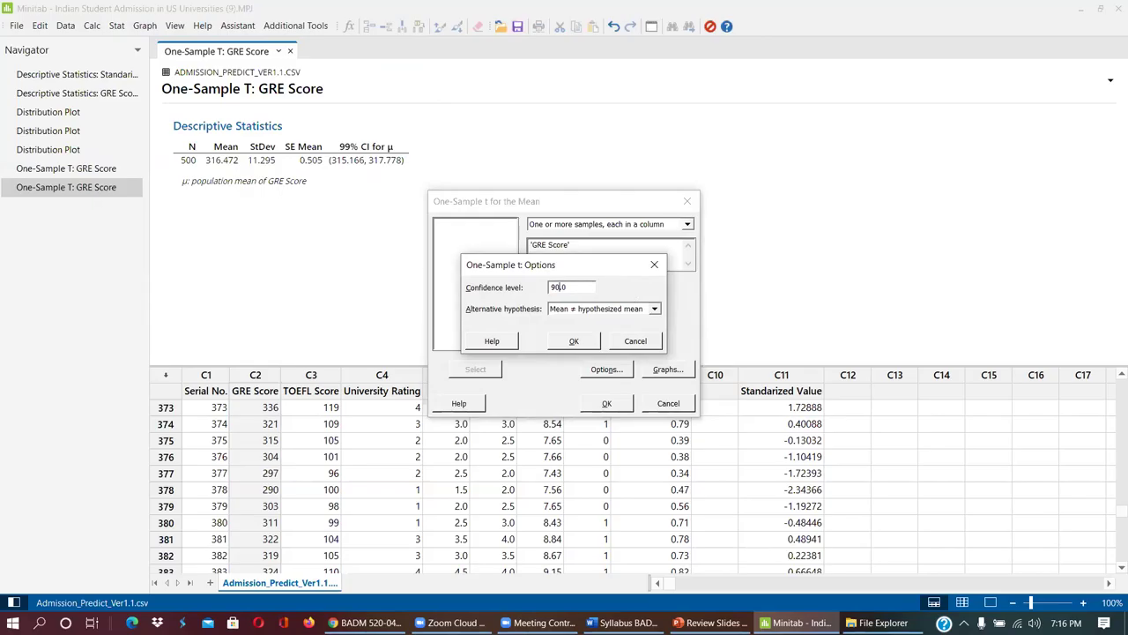
click(584, 342)
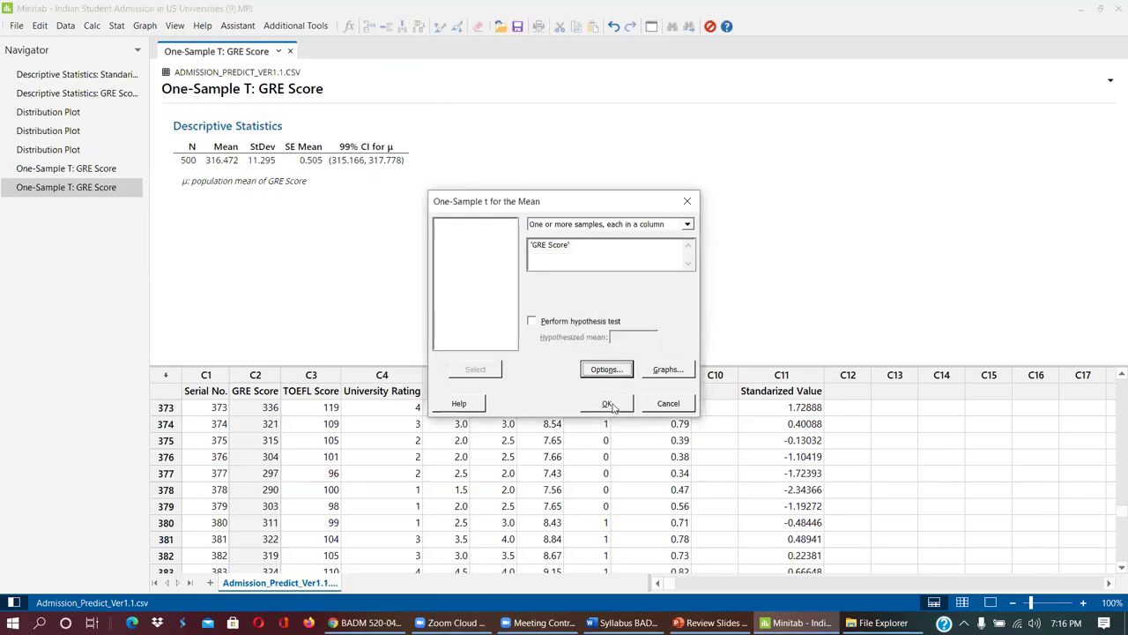
click(608, 403)
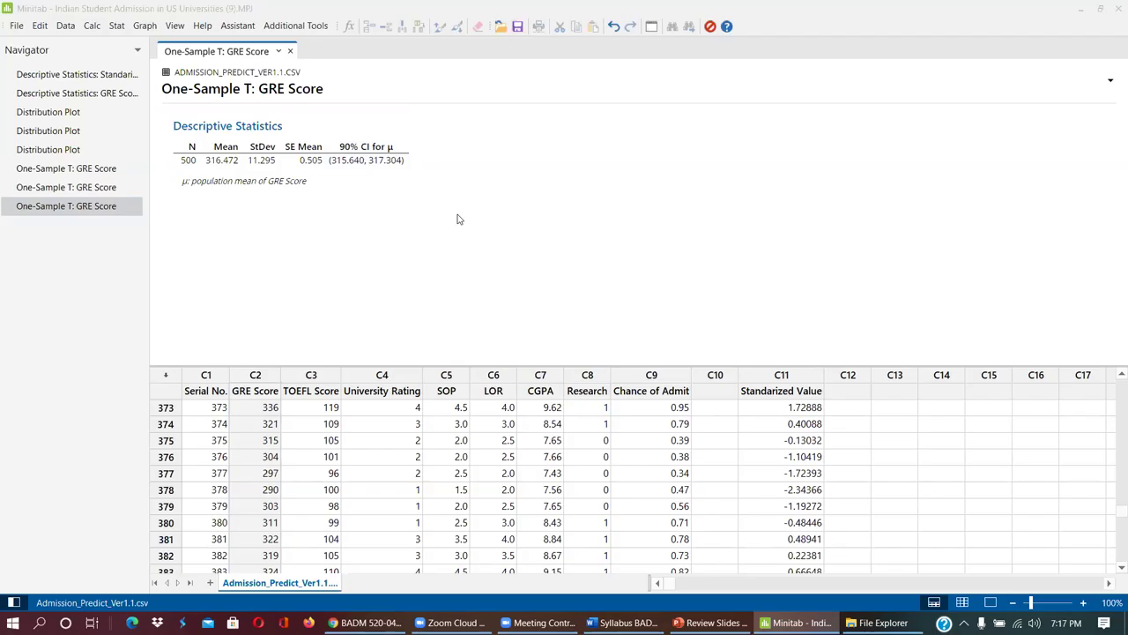
- Switch to the Review Slides BADM503 presentation in PowerPoint and review the slide on the confidence interval for a mean with known sigma
click(714, 623)
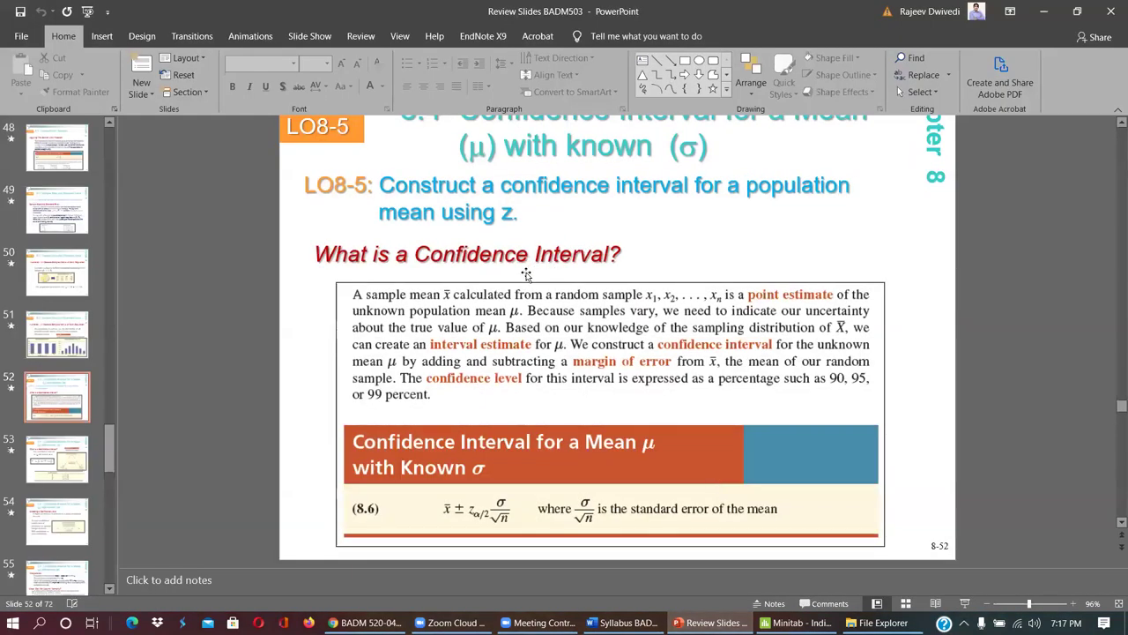
scroll(525, 276, up, 4)
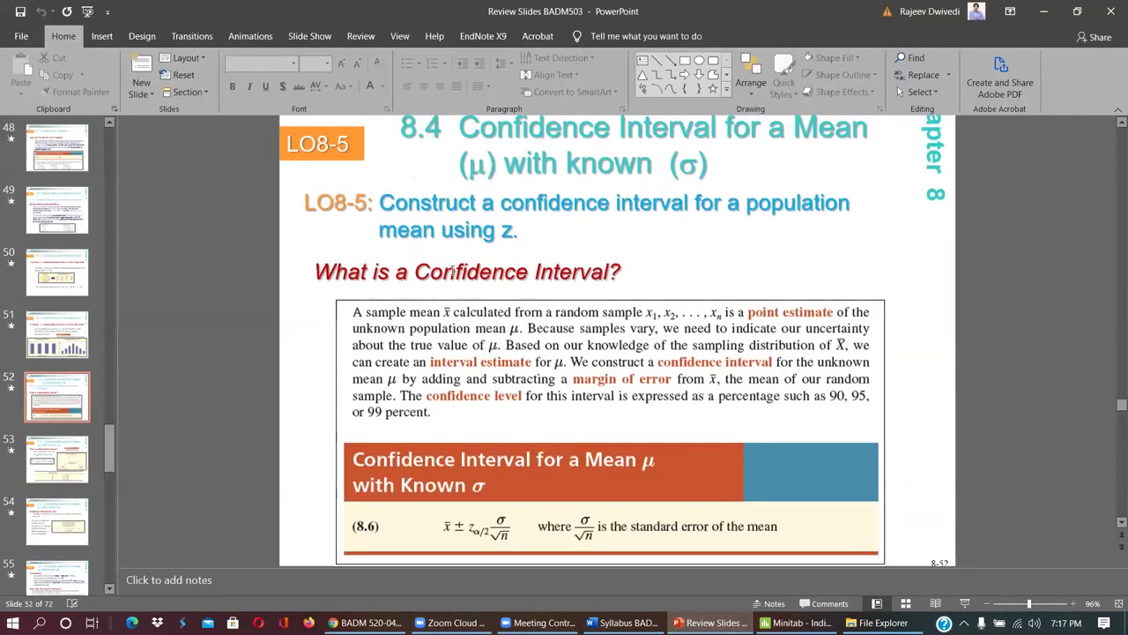
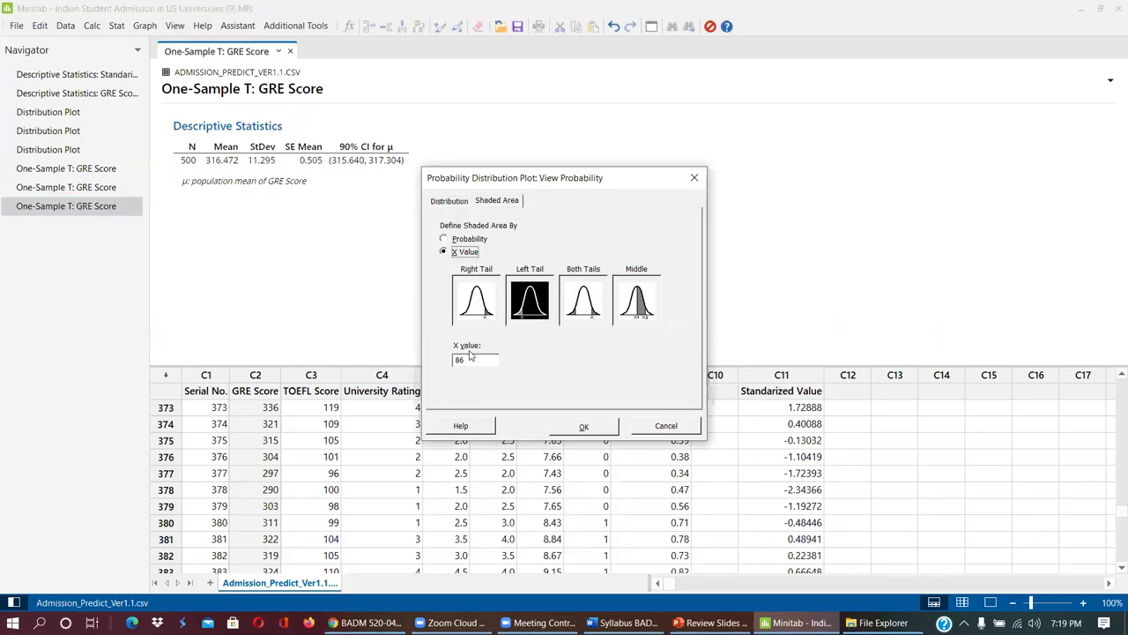
- Define the shaded area by a probability of .90 in both tails and generate the normal distribution plot
click(469, 240)
click(485, 363)
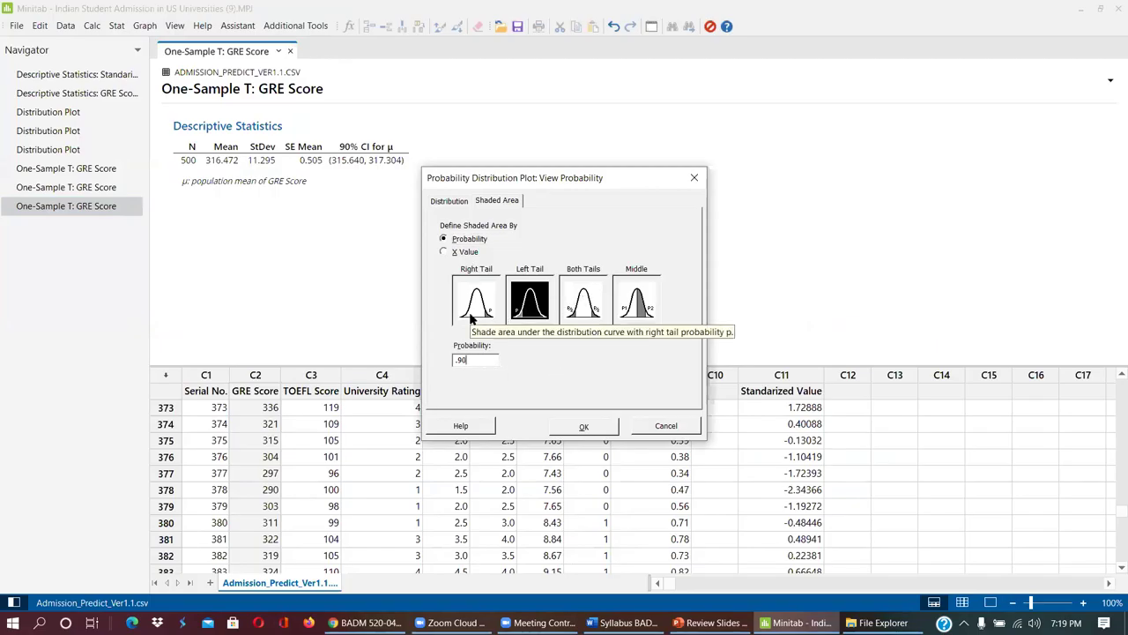
click(641, 310)
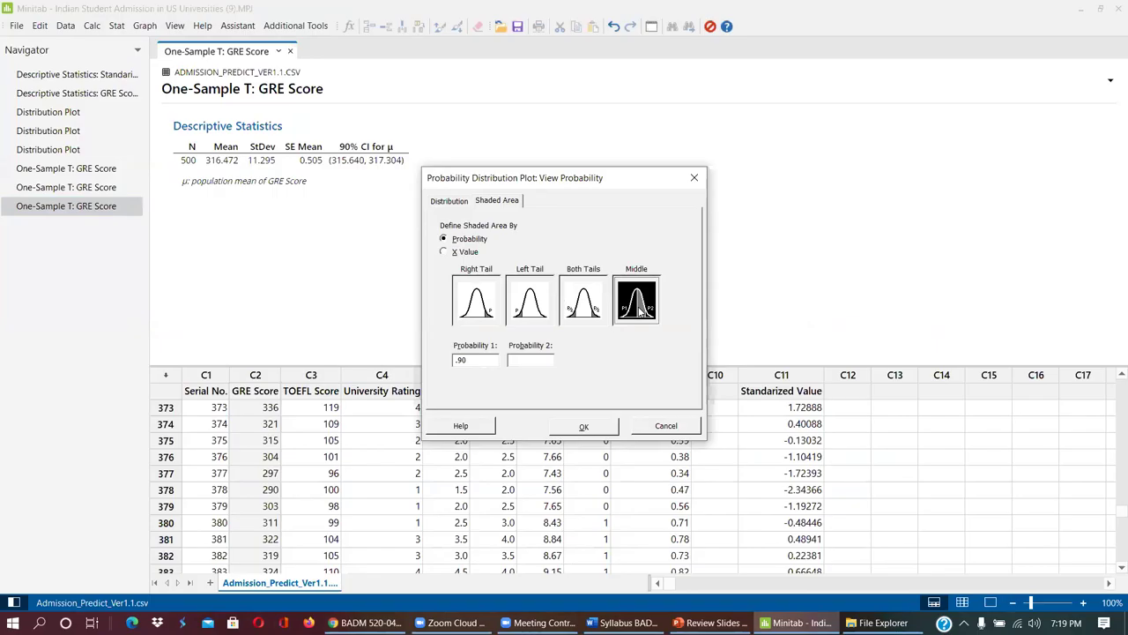
click(570, 306)
click(543, 309)
click(571, 312)
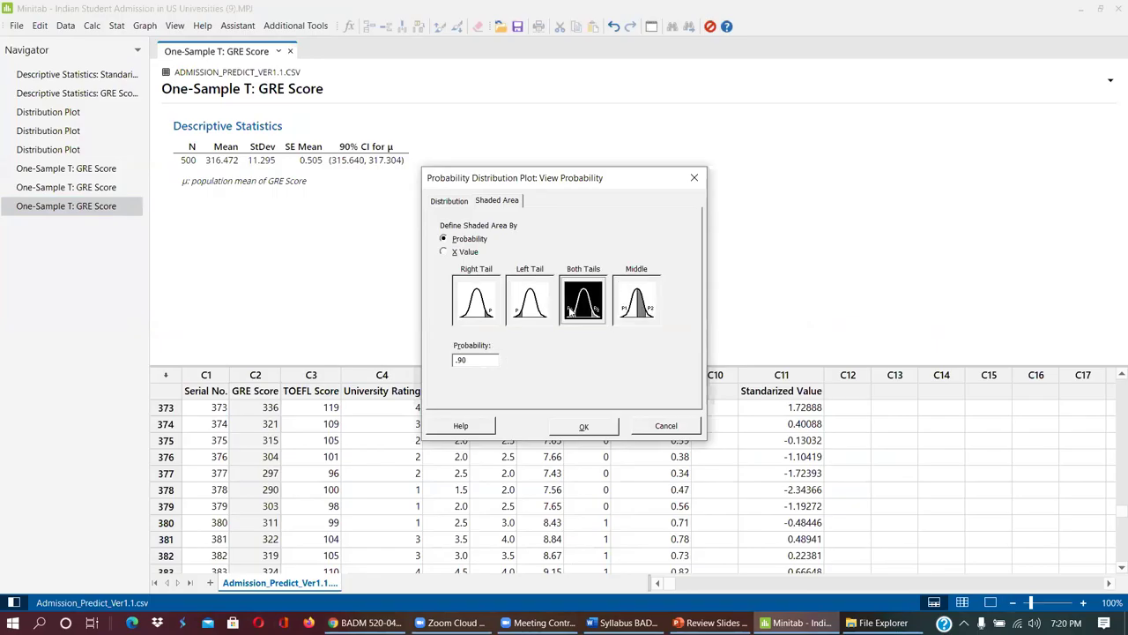
click(584, 427)
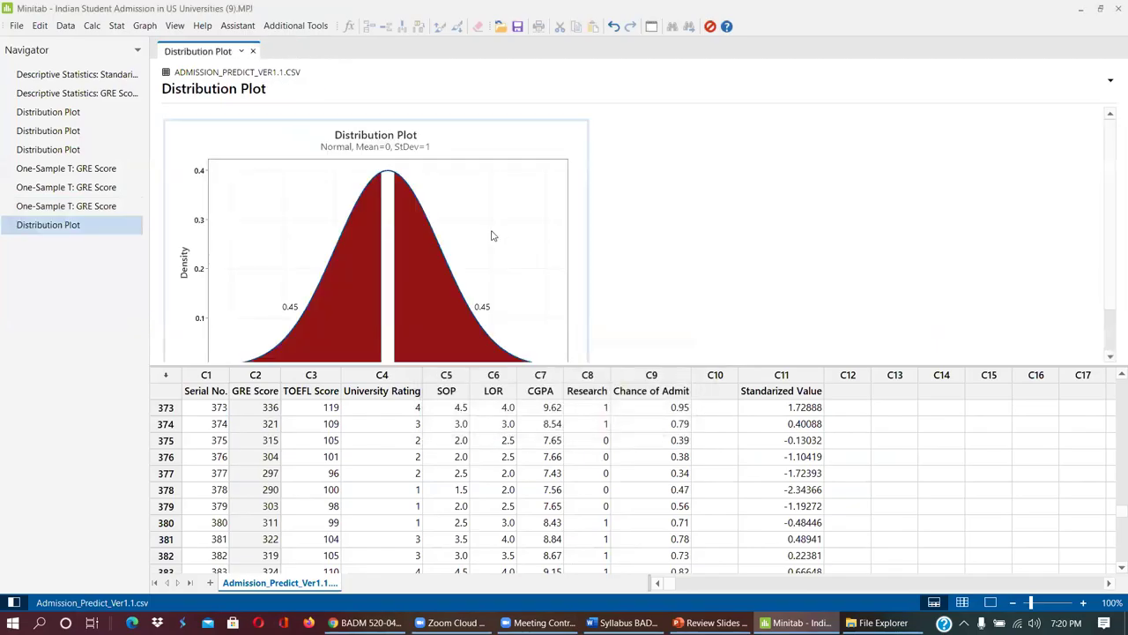
scroll(494, 236, down, 2)
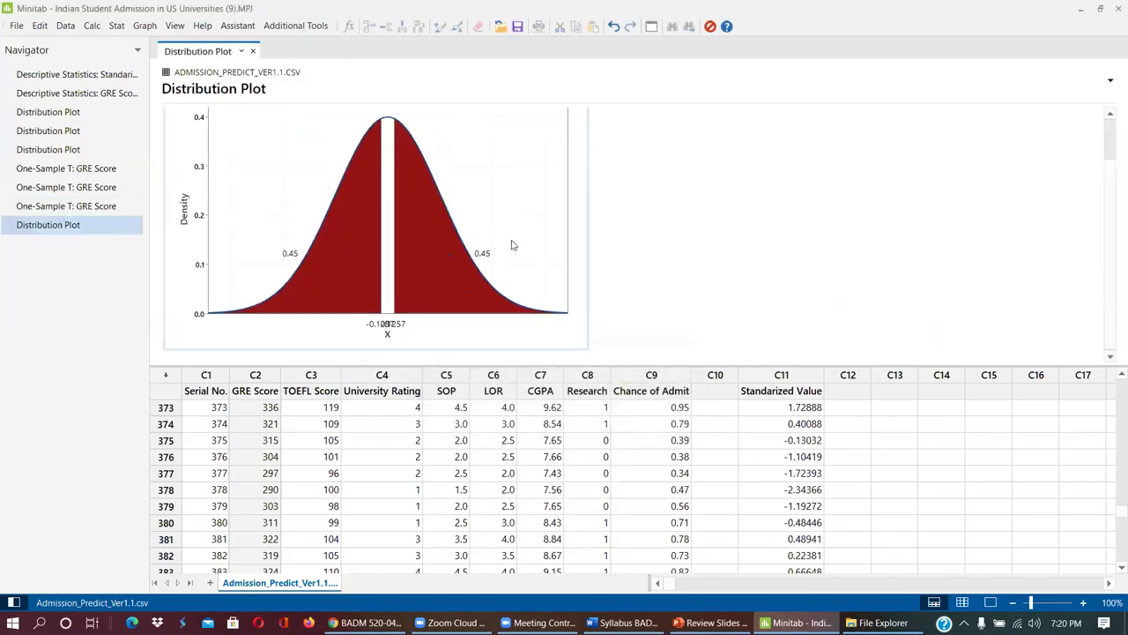
- Start a new View Probability distribution plot and open its shaded area settings
click(116, 24)
mouse_move(132, 53)
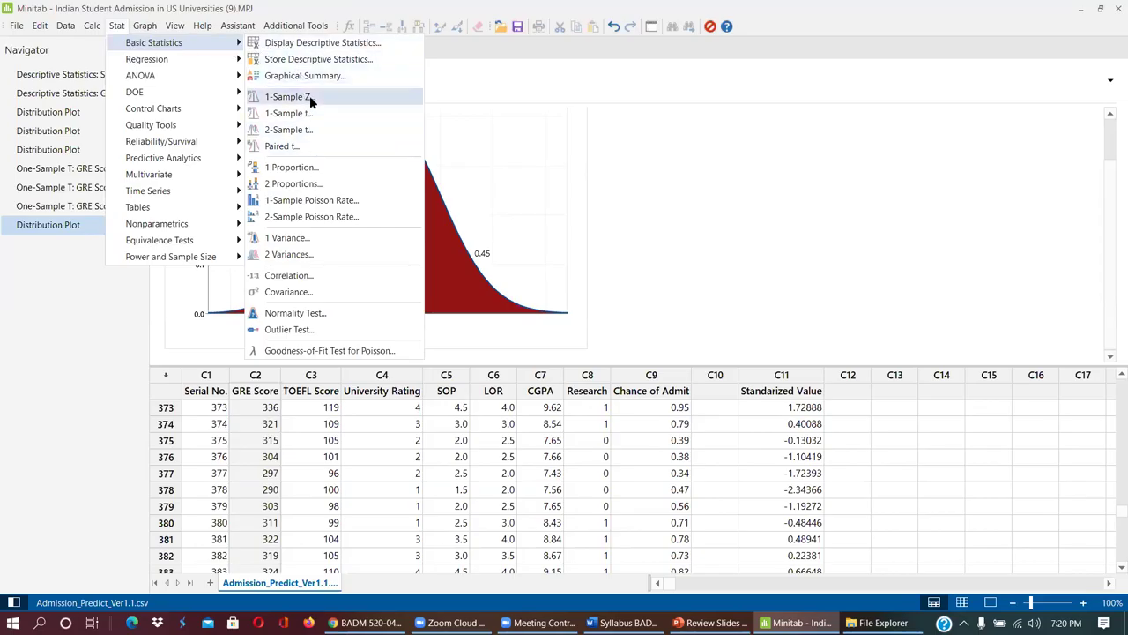
mouse_move(154, 29)
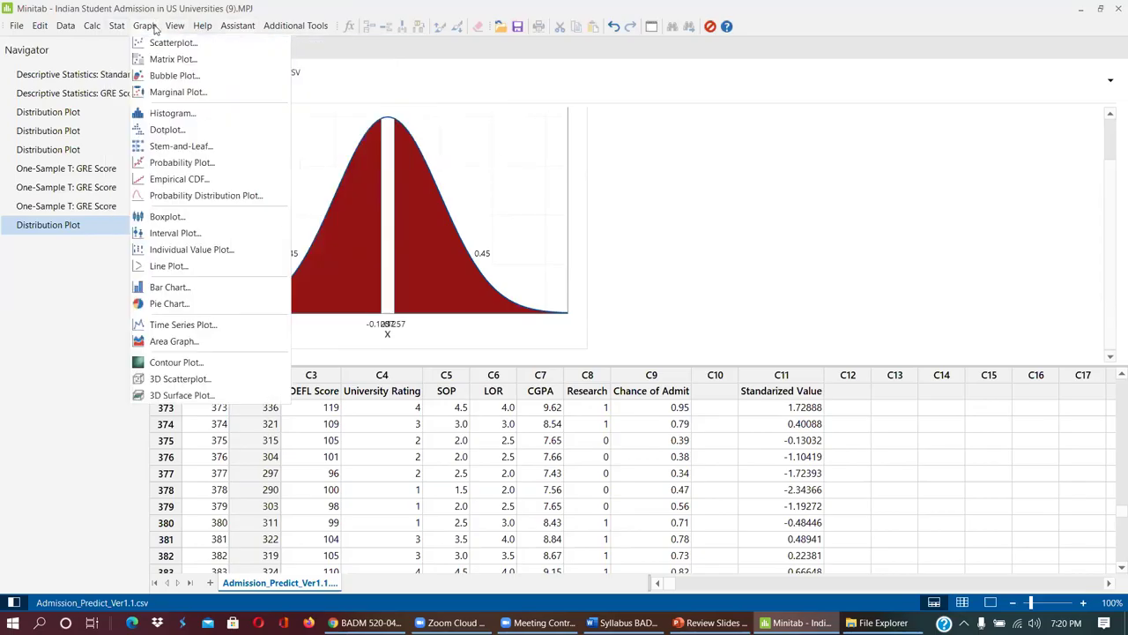
click(233, 196)
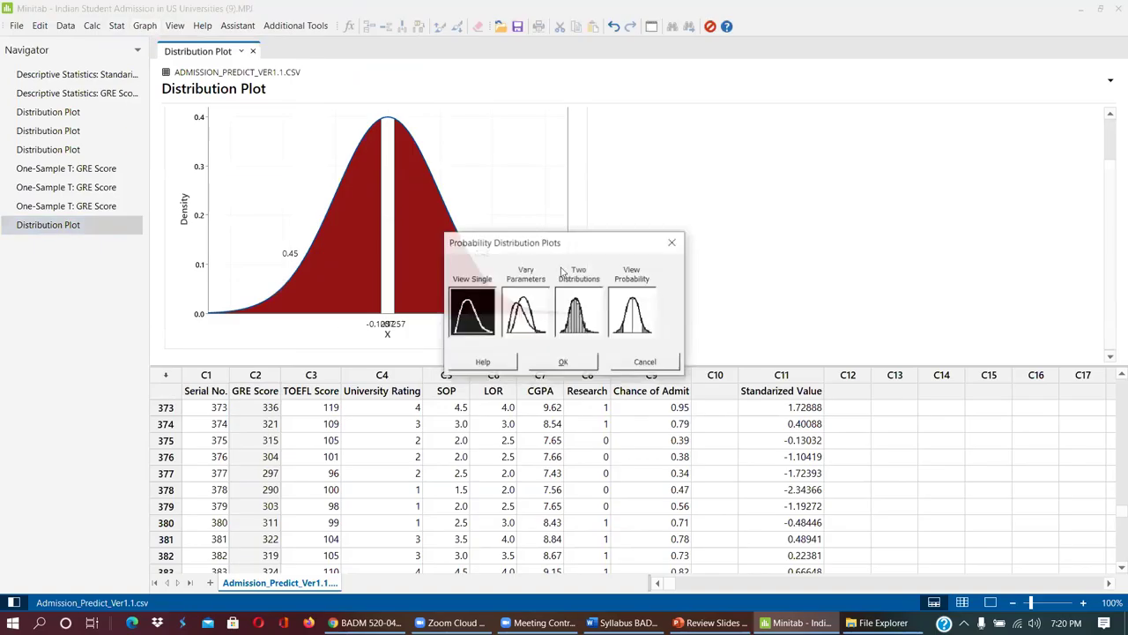
click(631, 324)
click(567, 363)
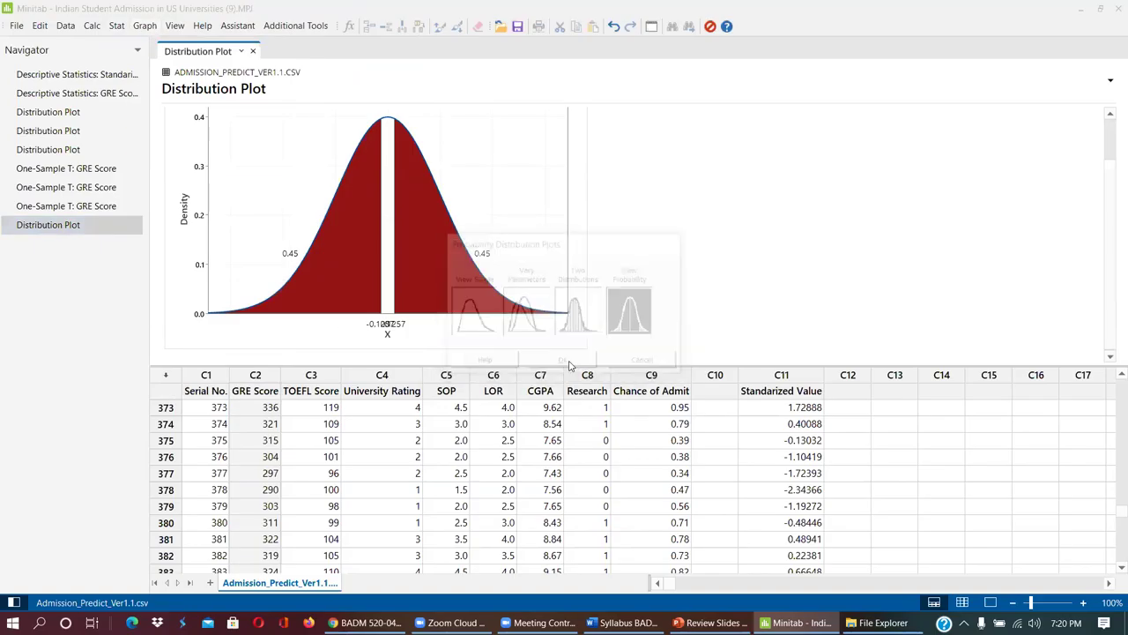
click(586, 203)
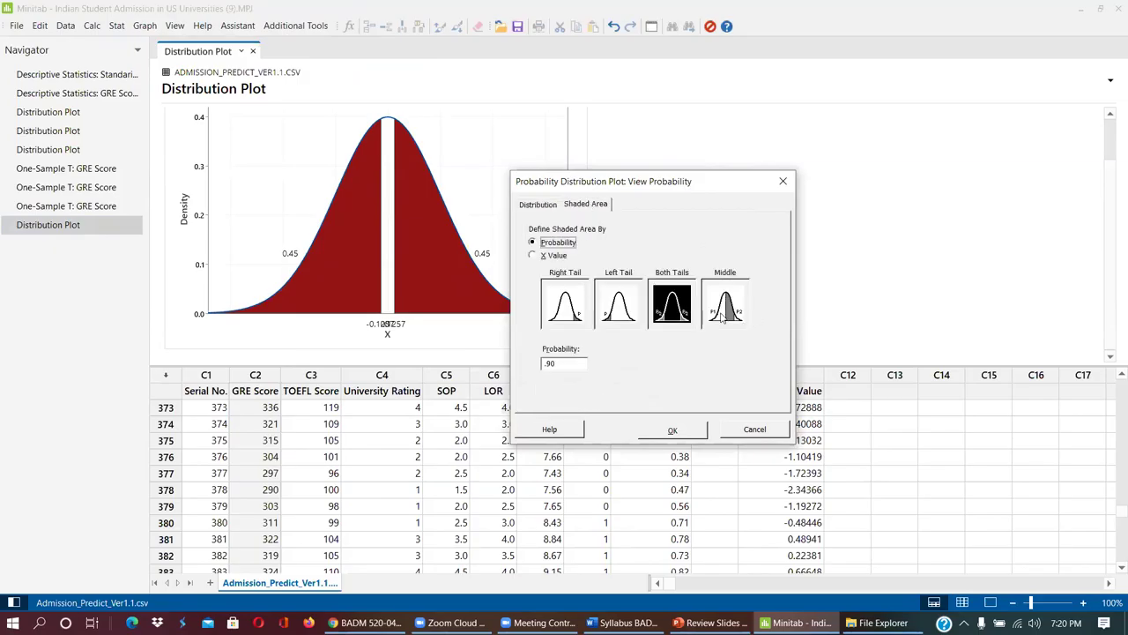
click(721, 309)
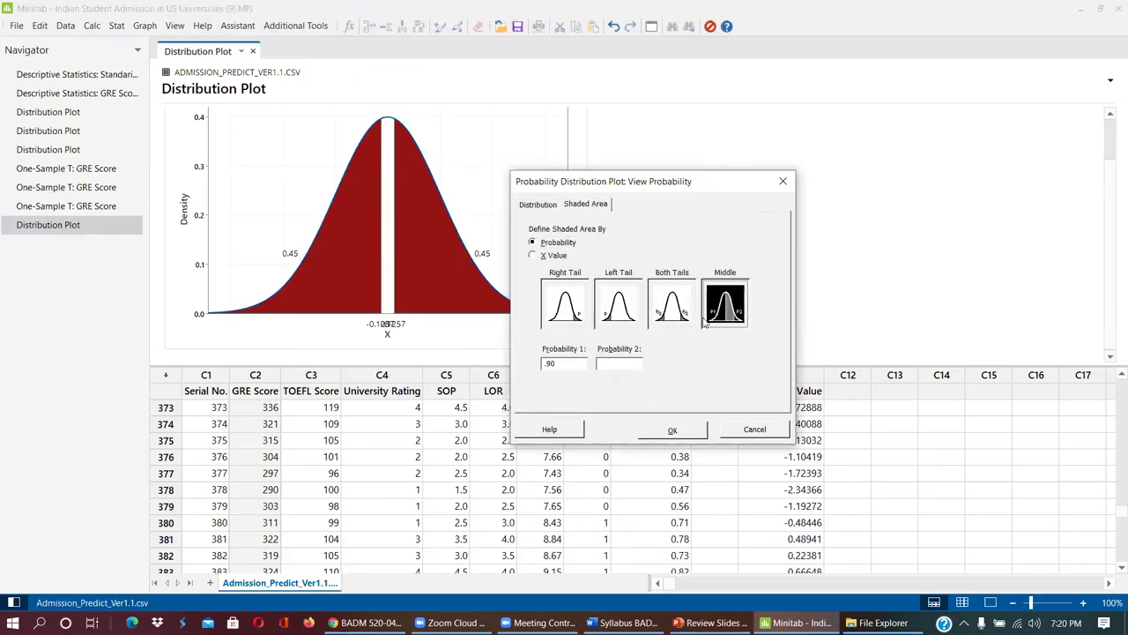
click(565, 364)
drag(566, 364, 551, 365)
text(.0)
click(686, 432)
click(725, 375)
key(Return)
click(721, 376)
key(BackSpace)
drag(557, 364, 542, 348)
key(BackSpace)
- Shade both tails with a probability of .1 and generate the normal distribution plot
click(675, 302)
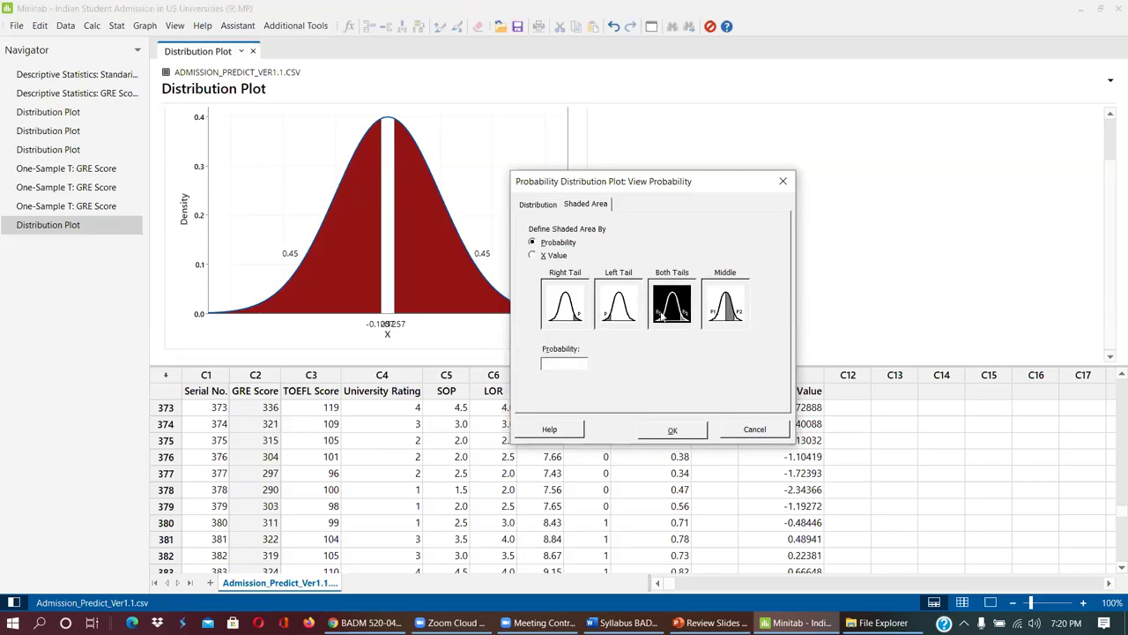
click(572, 363)
text(.1)
click(693, 430)
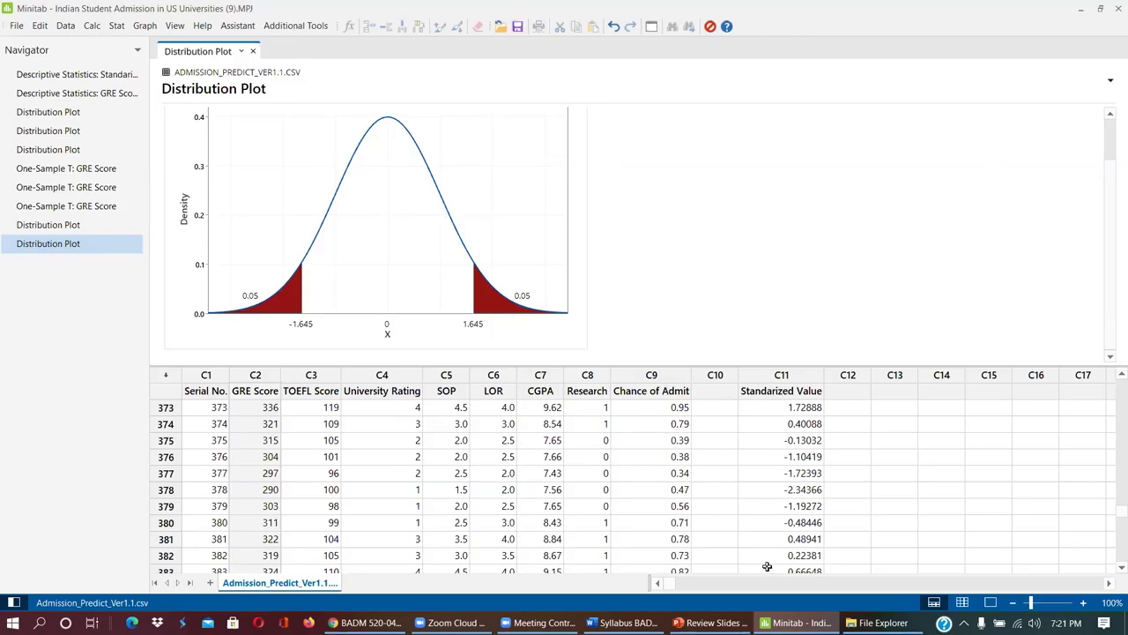
- Switch to the Review Slides BADM503 presentation in PowerPoint and review the slides on Student's t distribution, degrees of freedom and comparing z with t
mouse_move(712, 622)
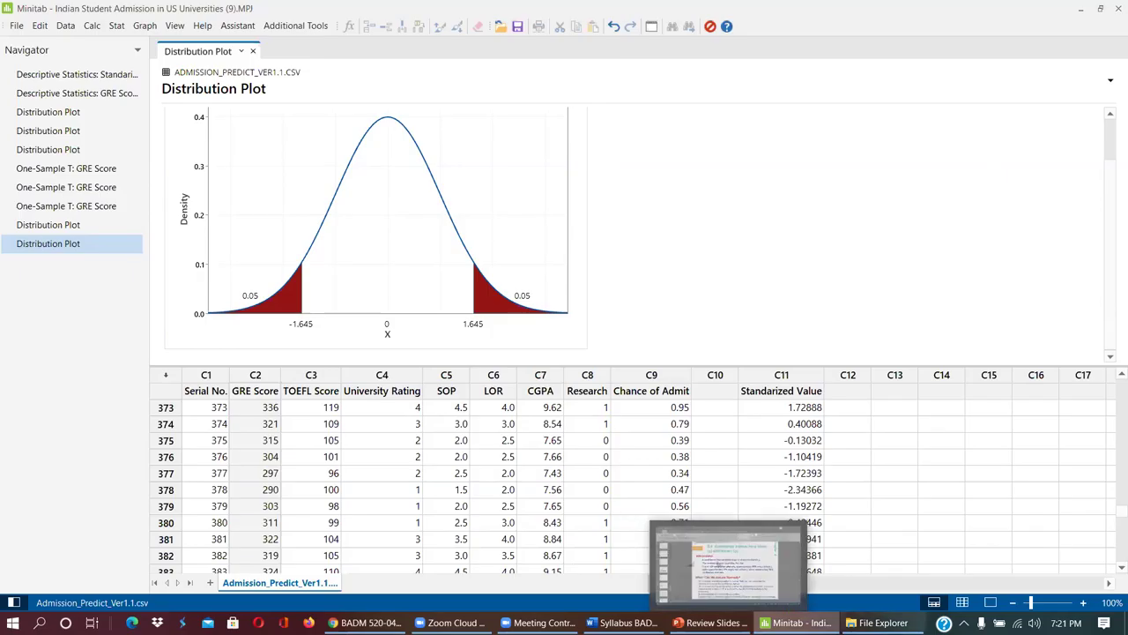
mouse_move(798, 622)
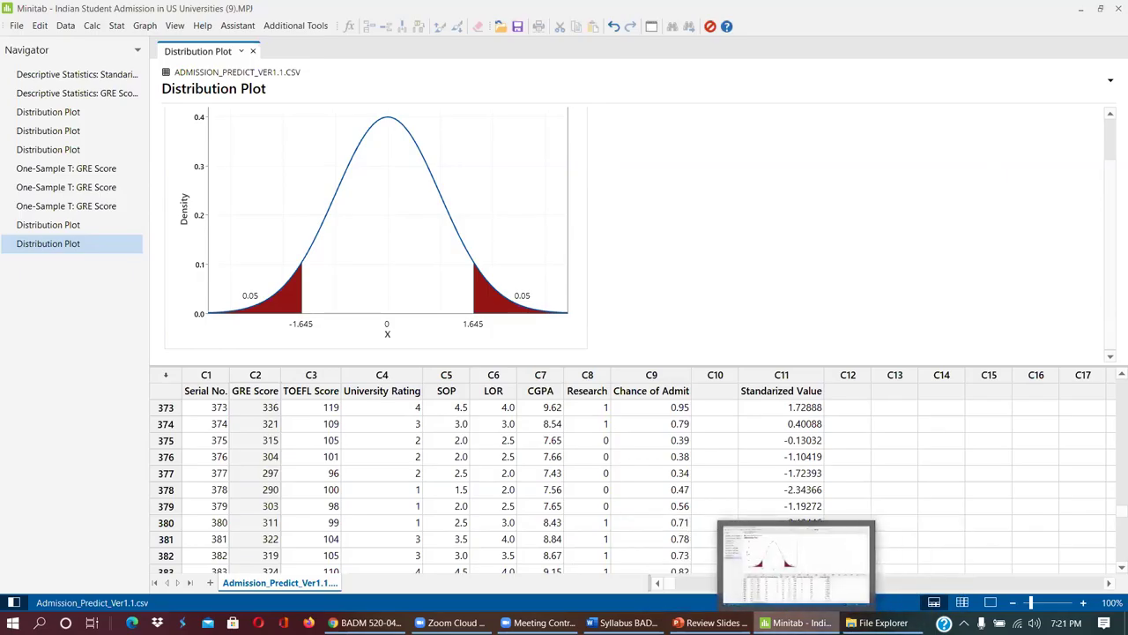
click(712, 622)
scroll(759, 353, down, 1)
scroll(759, 354, down, 8)
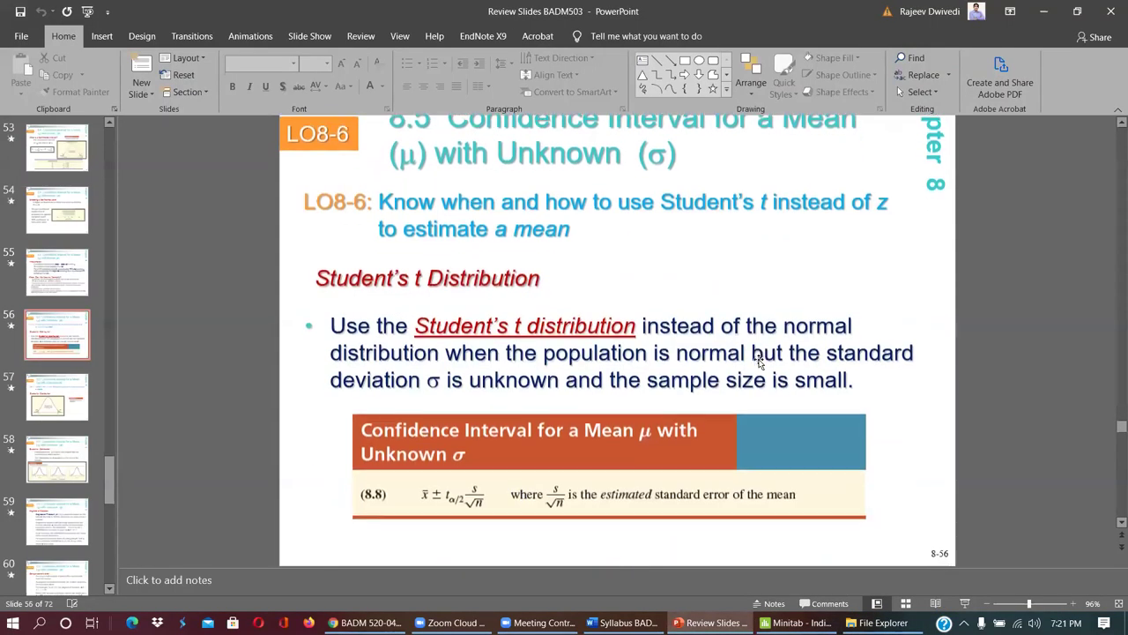
scroll(759, 291, down, 3)
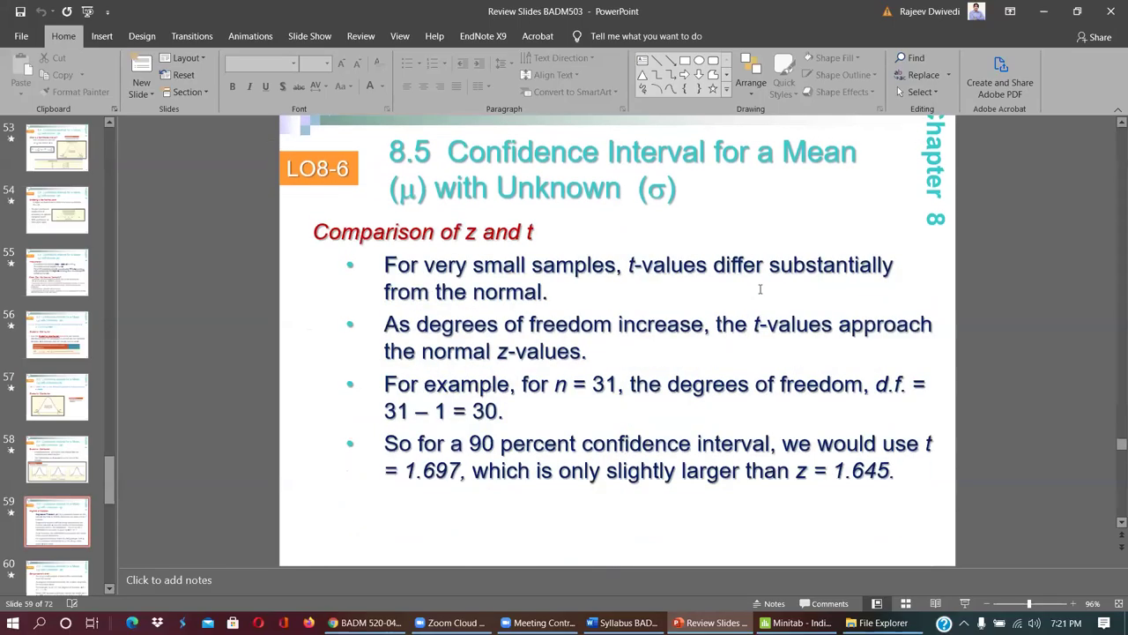
scroll(761, 289, up, 5)
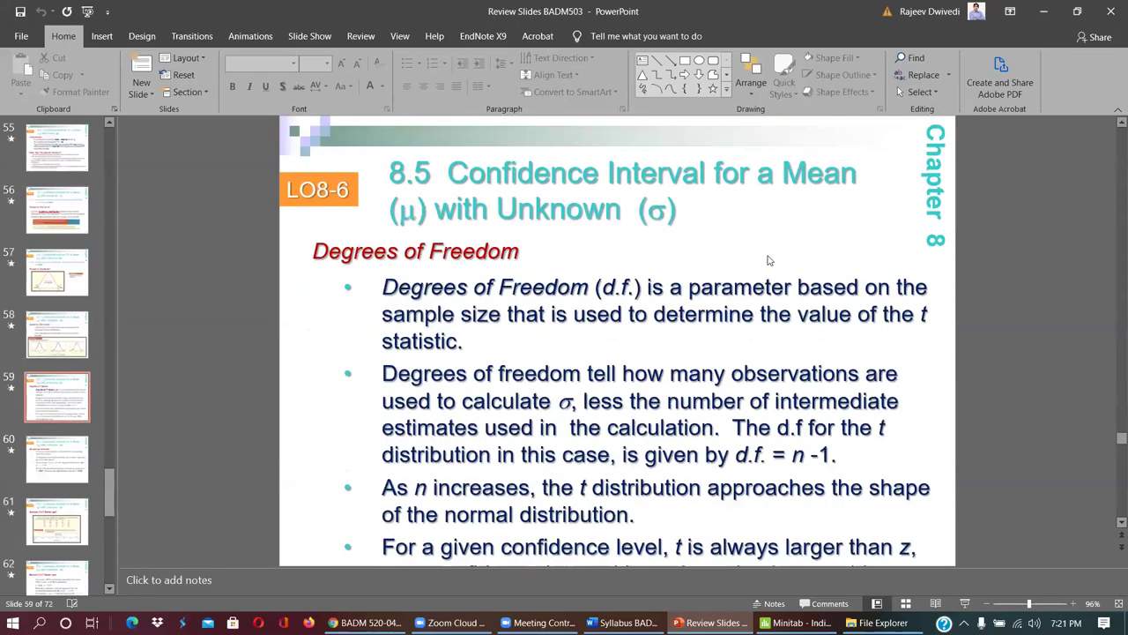
scroll(764, 267, down, 4)
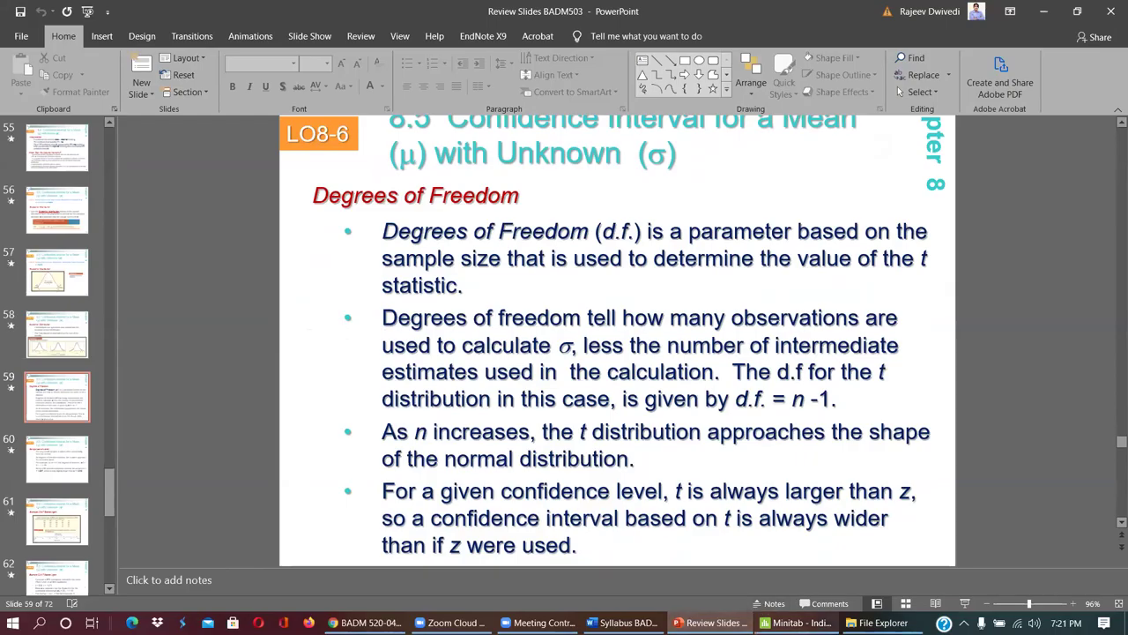
- Switch to Minitab and examine which inputs the One-Sample Z analysis requires, then close it without running
click(796, 622)
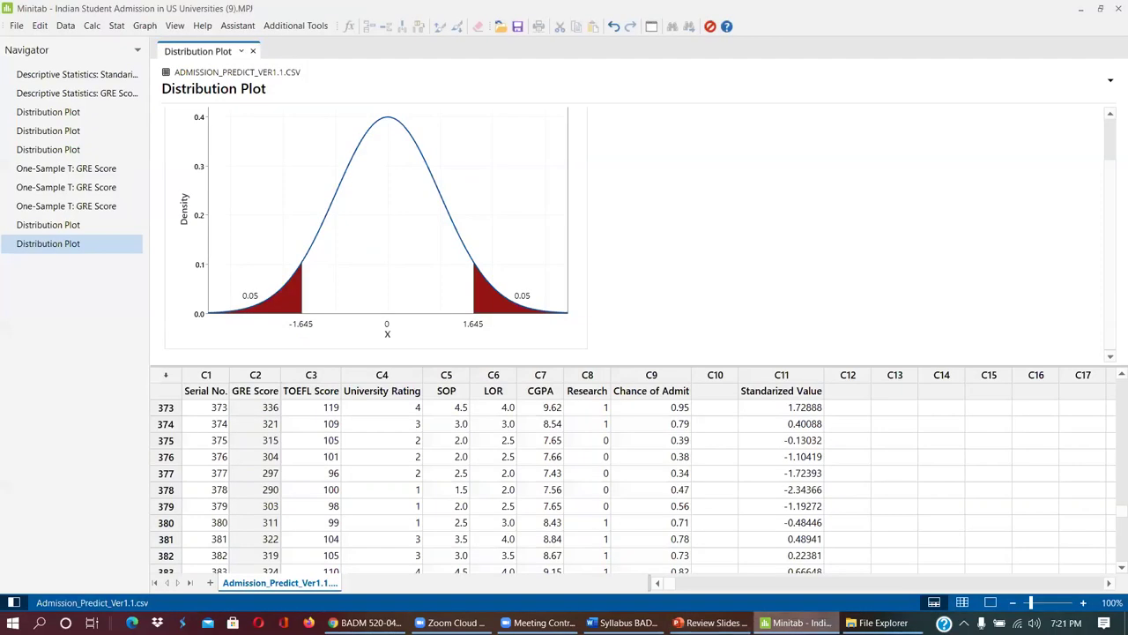
click(116, 25)
mouse_move(135, 44)
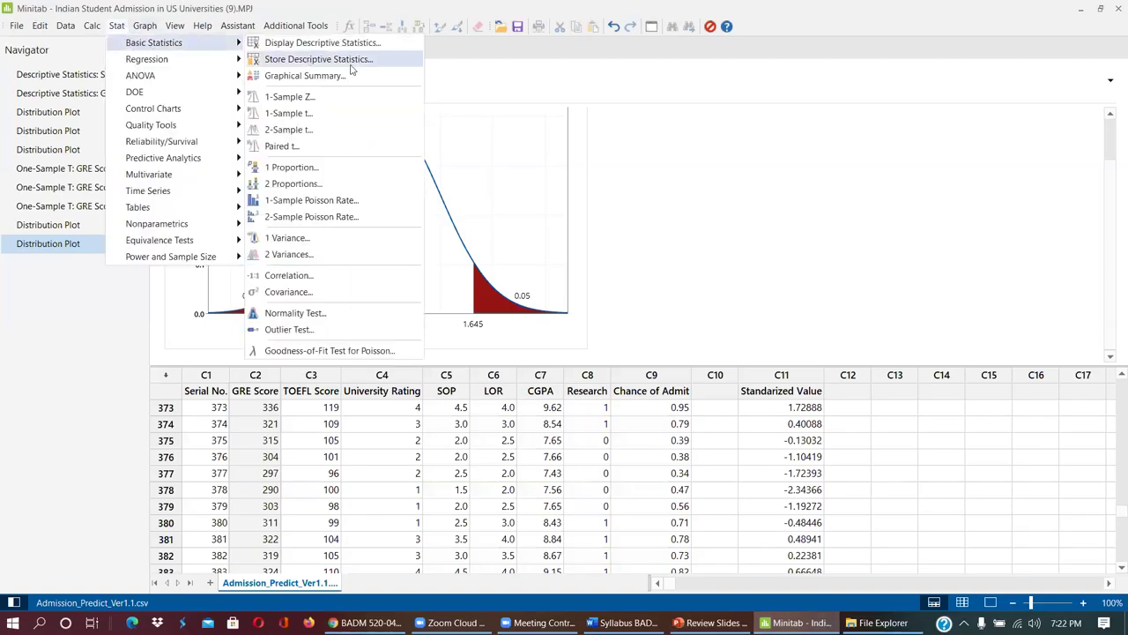
click(342, 101)
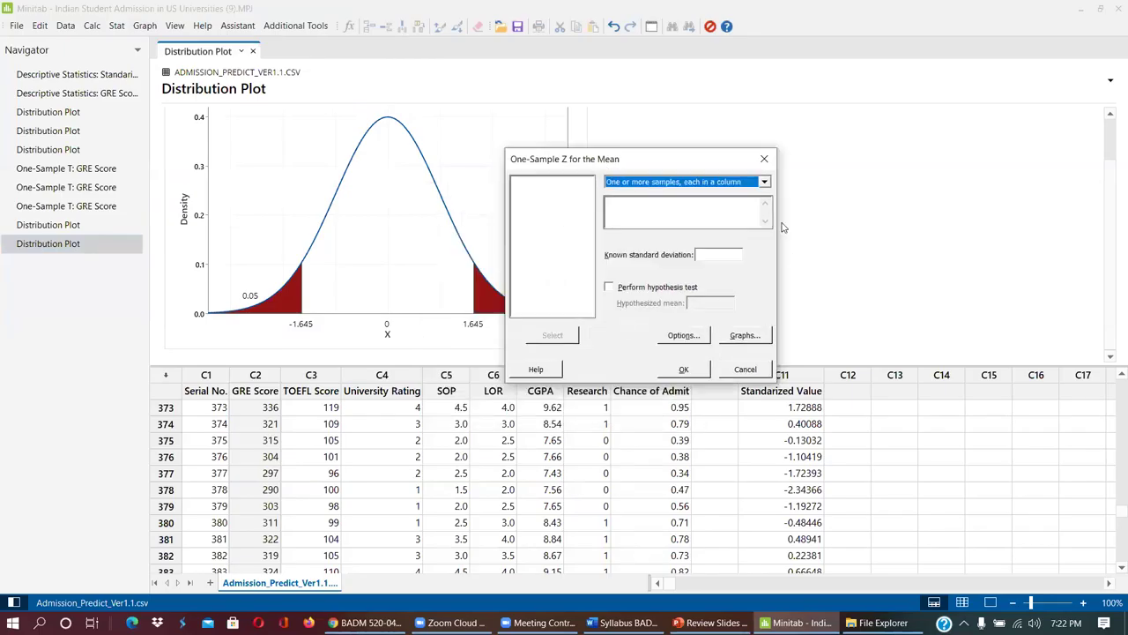
click(671, 205)
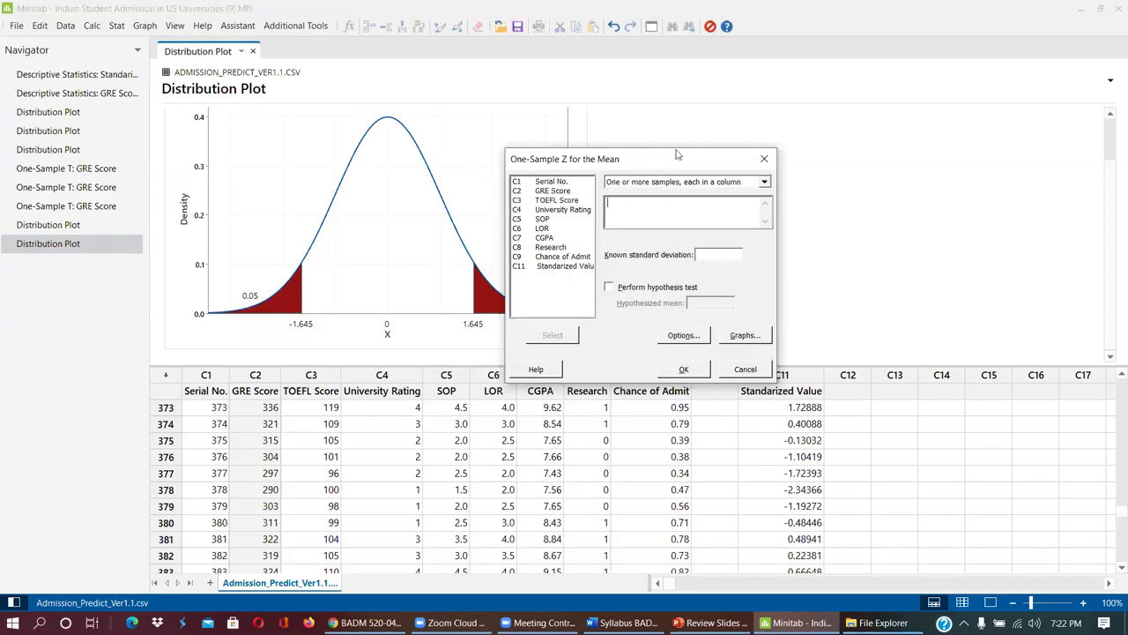
click(763, 160)
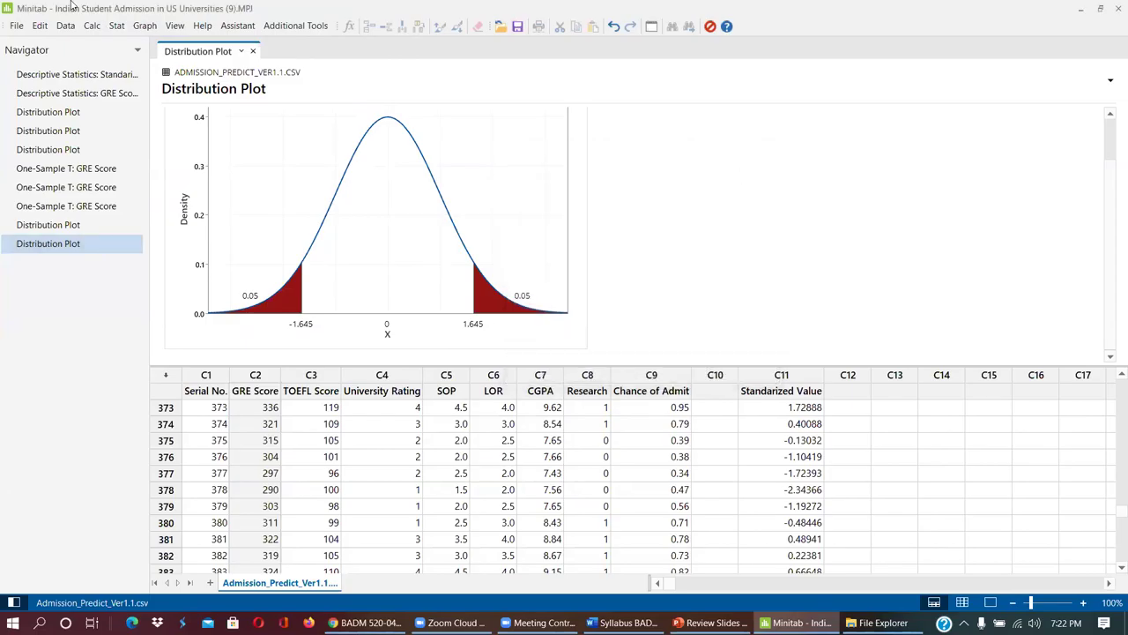
- Examine the One-Sample t setup for GRE Score and close it without running the analysis
click(116, 26)
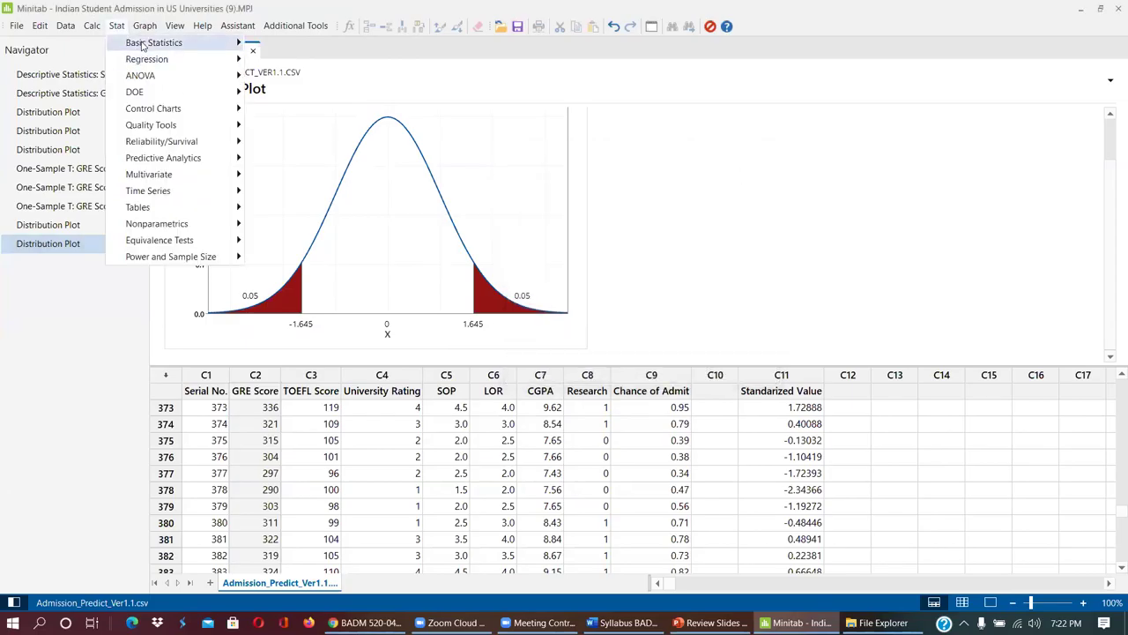
mouse_move(154, 43)
click(280, 114)
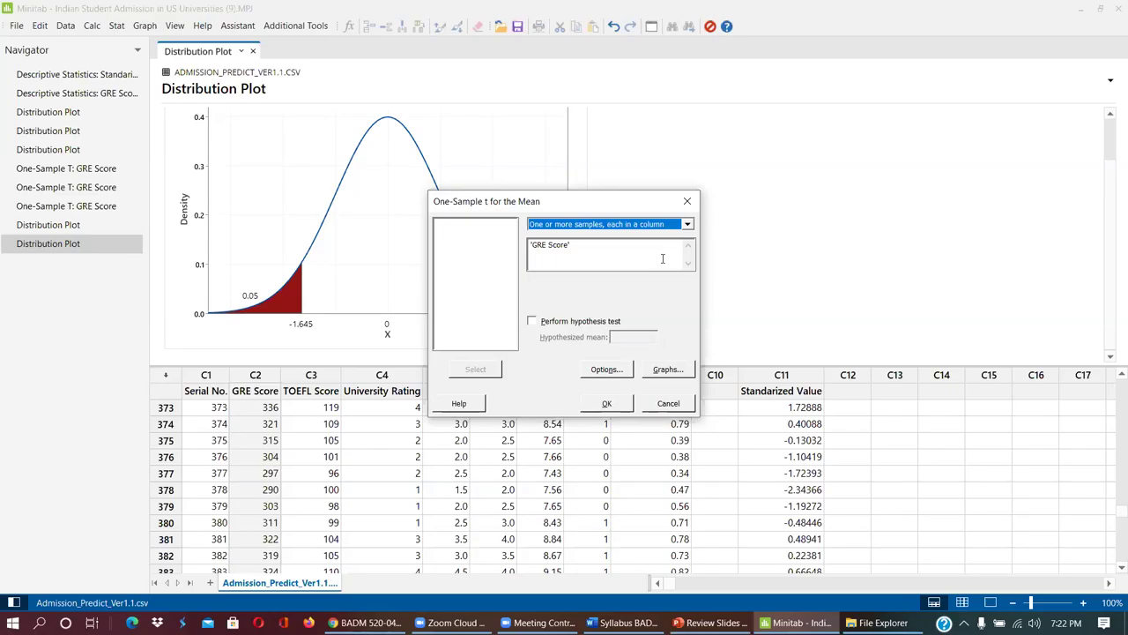
click(667, 403)
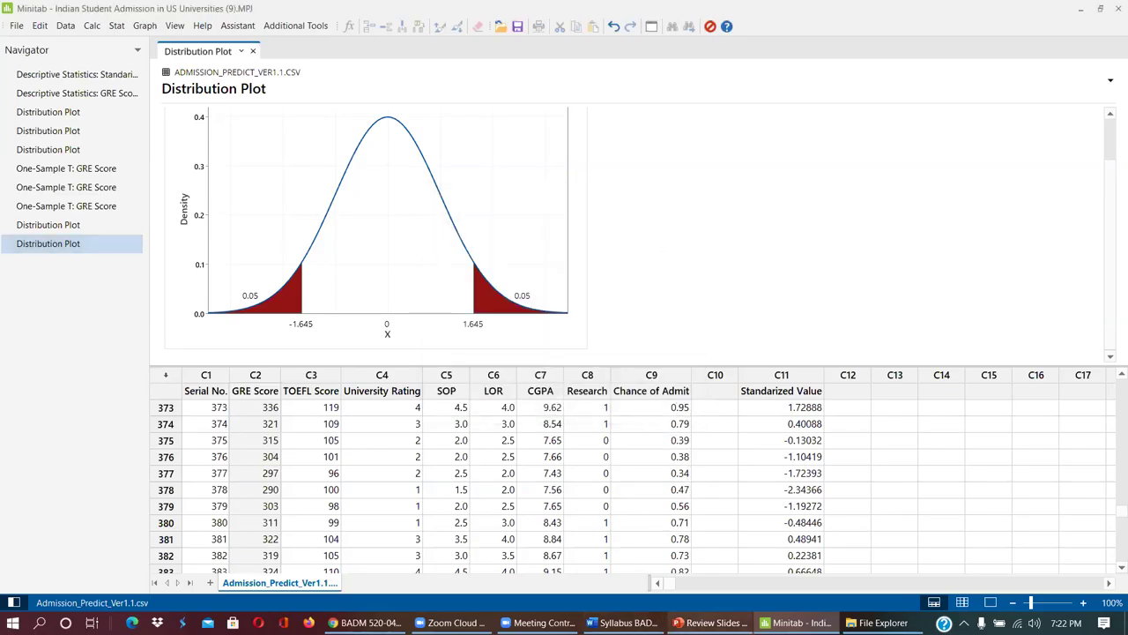
- Switch to PowerPoint and review the remaining slides on interval width and the confidence interval for a proportion, through the auditing example
click(714, 623)
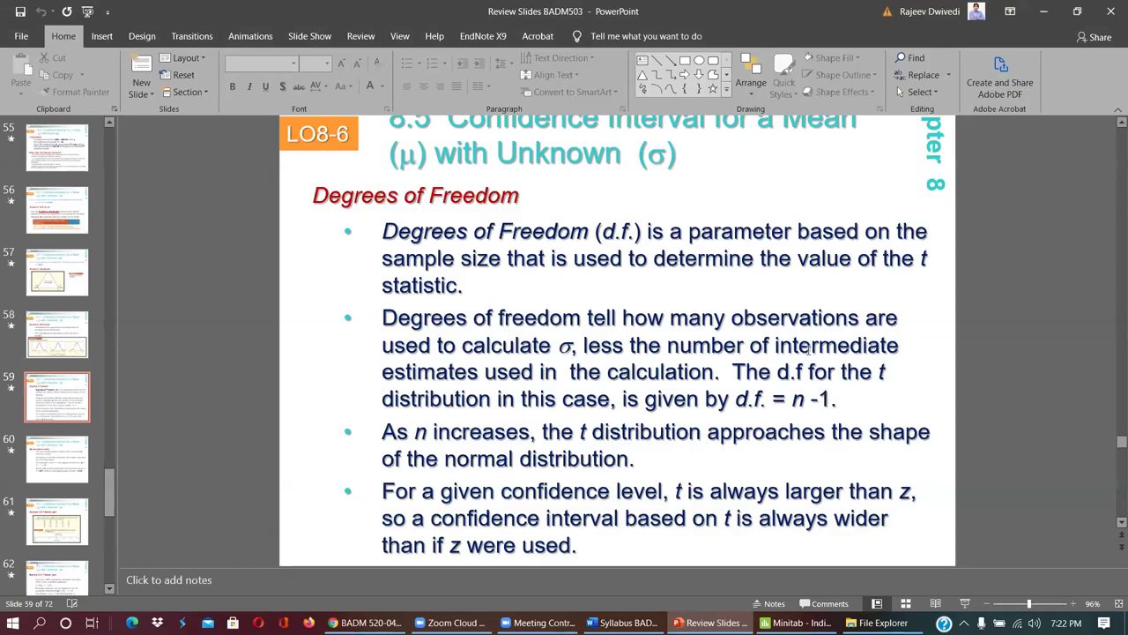
scroll(809, 350, down, 5)
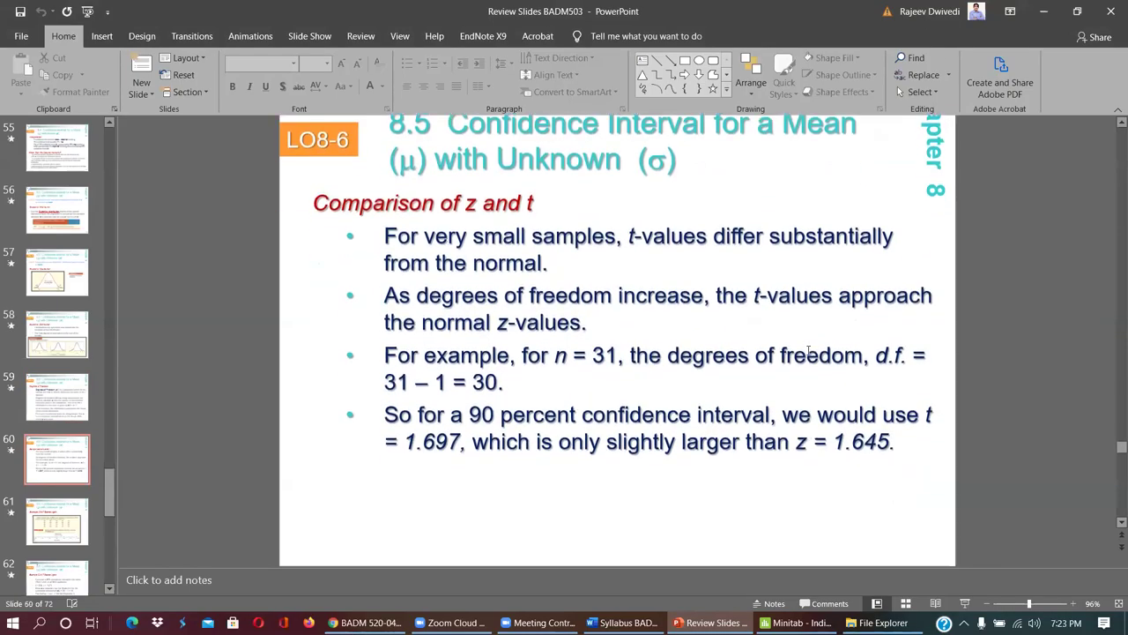
scroll(810, 350, down, 5)
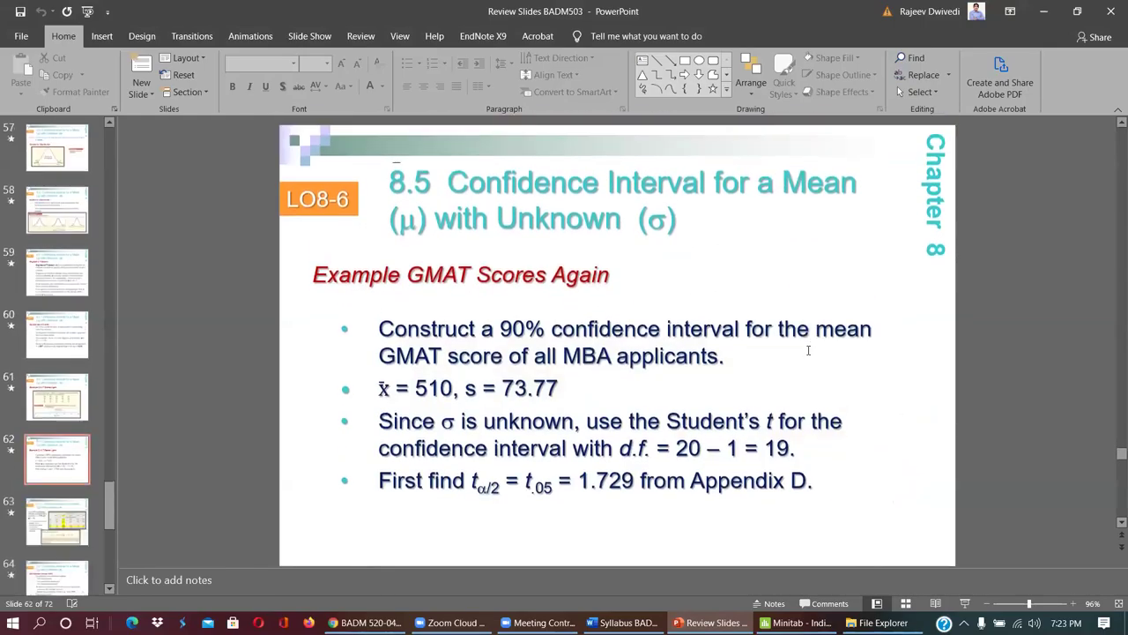
scroll(810, 350, down, 4)
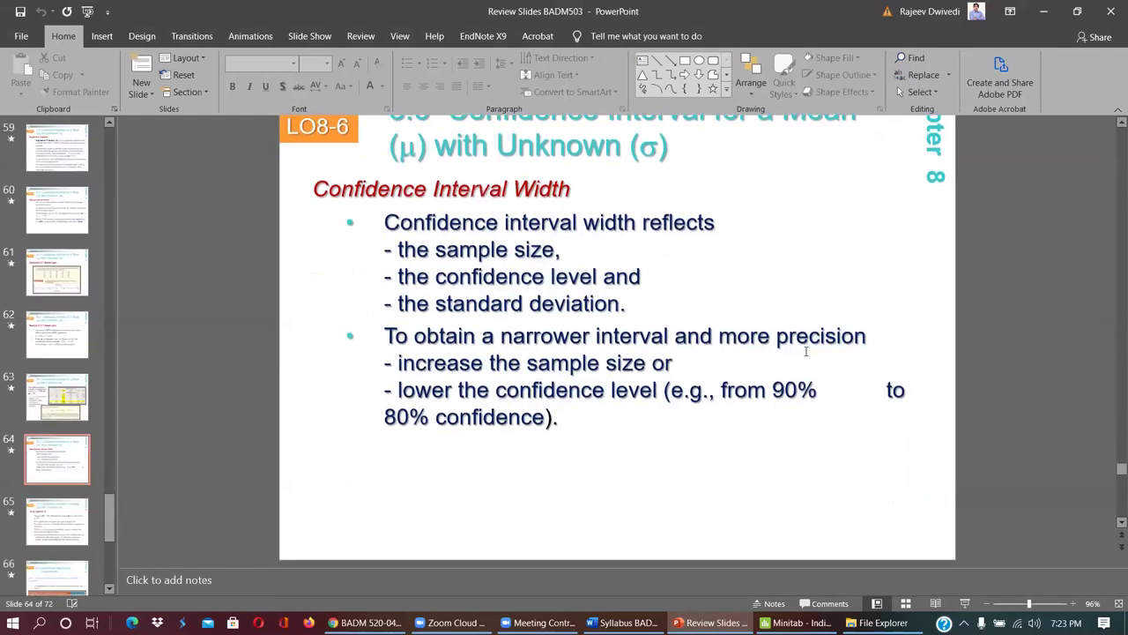
scroll(806, 351, down, 2)
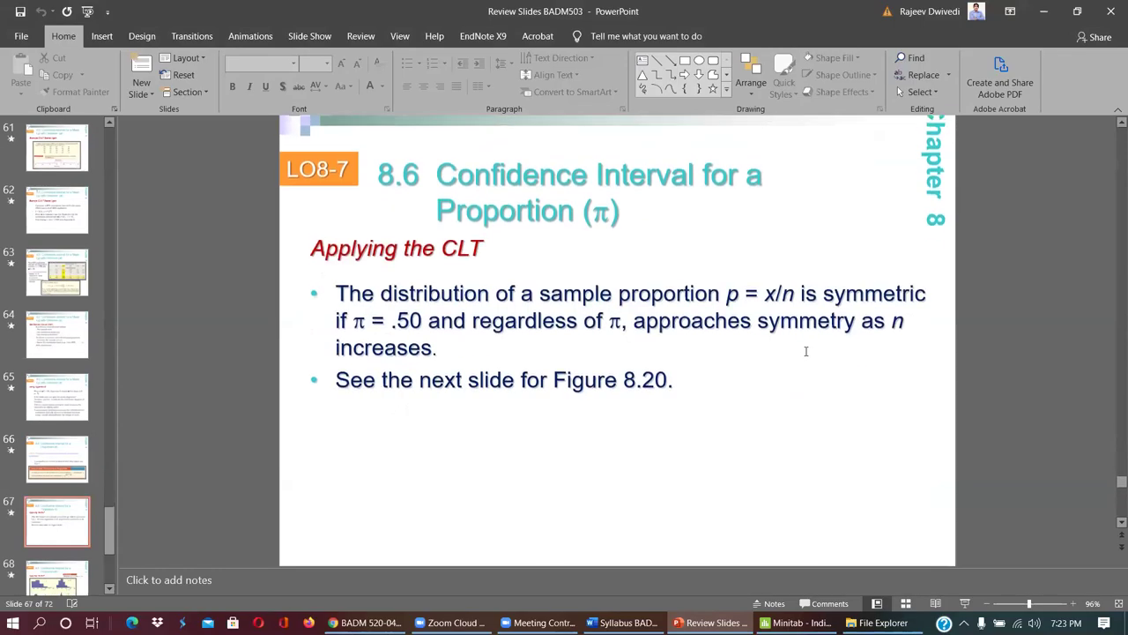
scroll(806, 351, down, 3)
scroll(804, 354, down, 3)
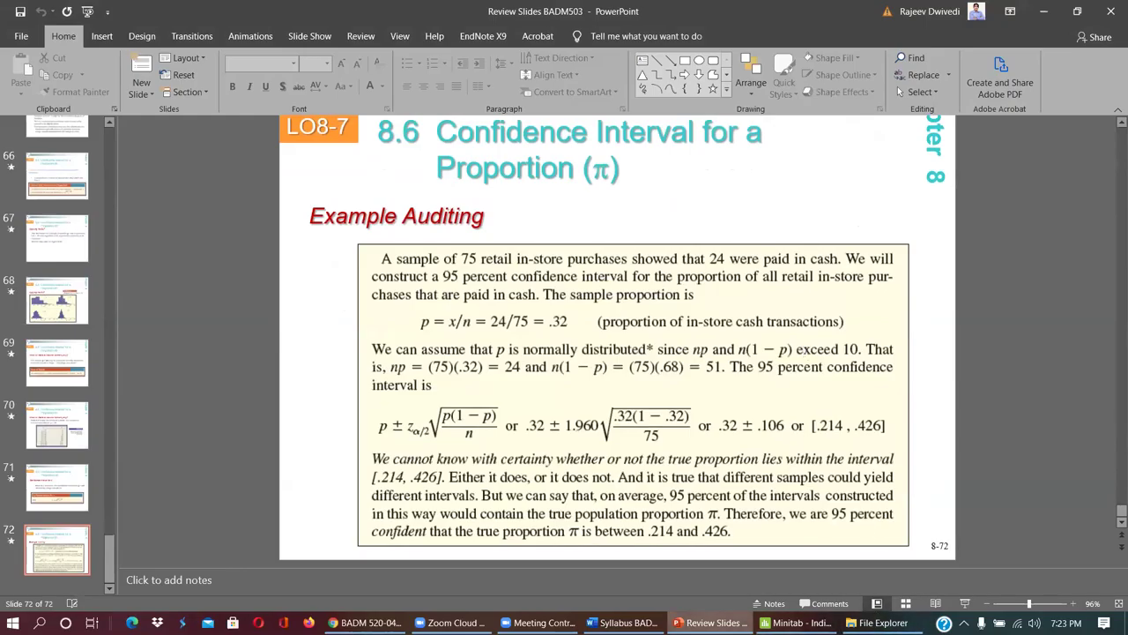
- Switch to Minitab and locate the 1 Proportion analysis among the basic statistics commands without running it
click(796, 623)
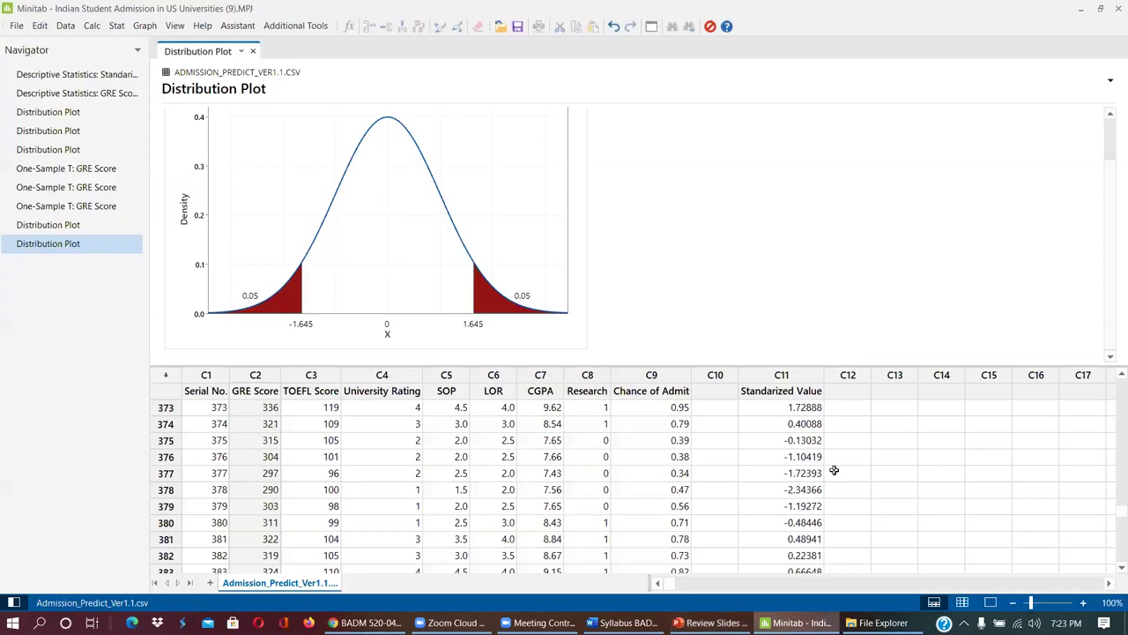
click(118, 32)
key(Right)
click(118, 25)
mouse_move(163, 43)
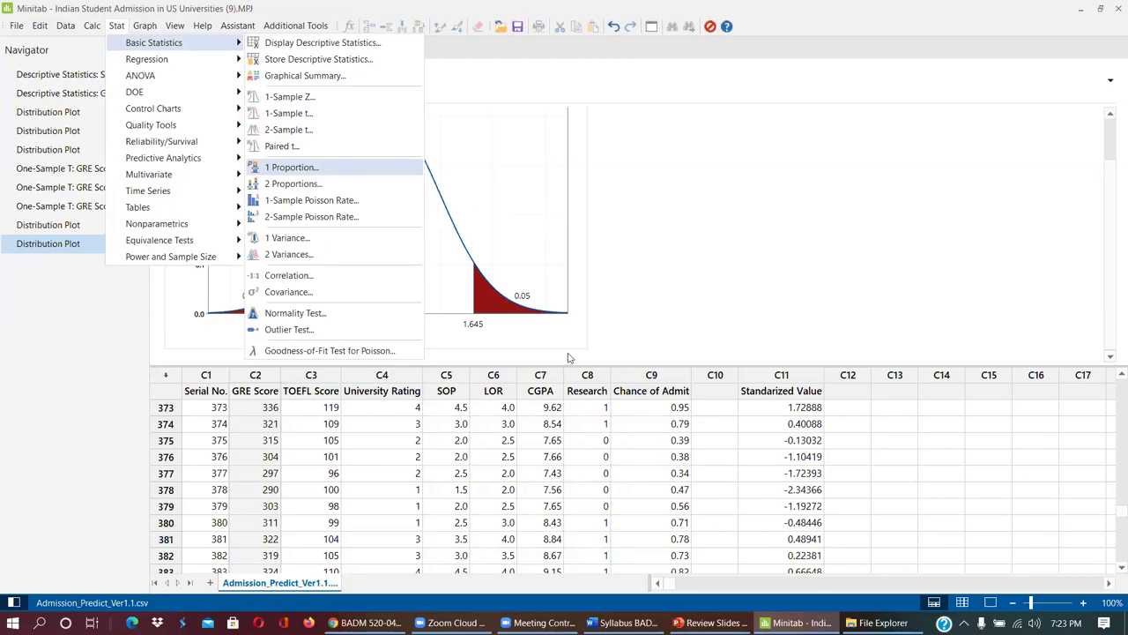
click(683, 257)
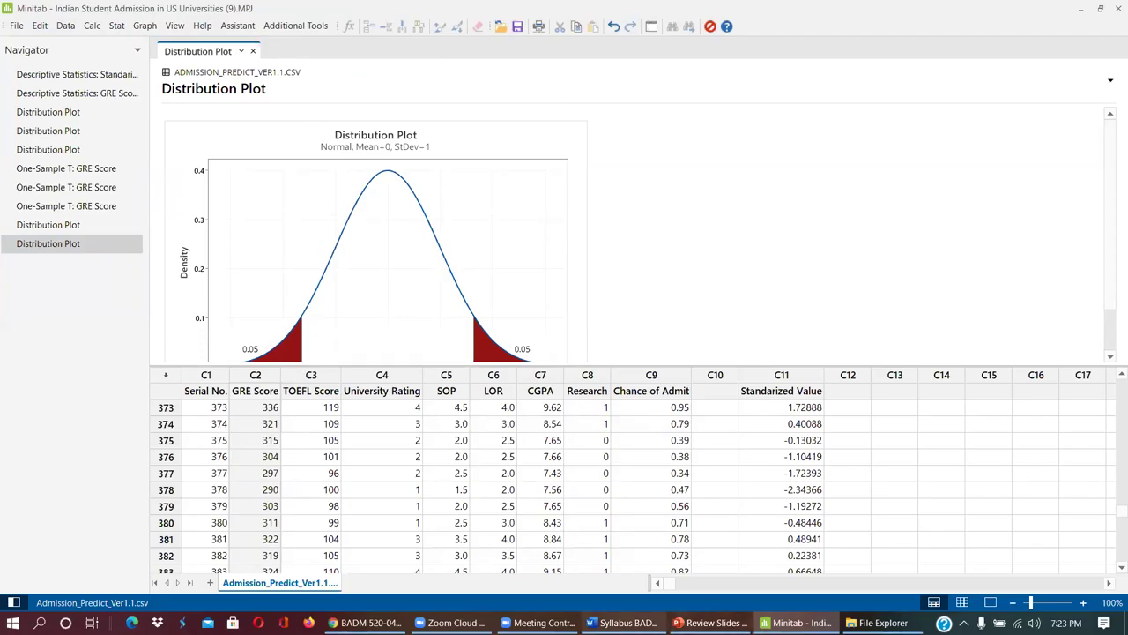
- Switch to the BADM 520-040 Canvas course page in Chrome and review the Module 1: BADM 503 Review content
click(366, 622)
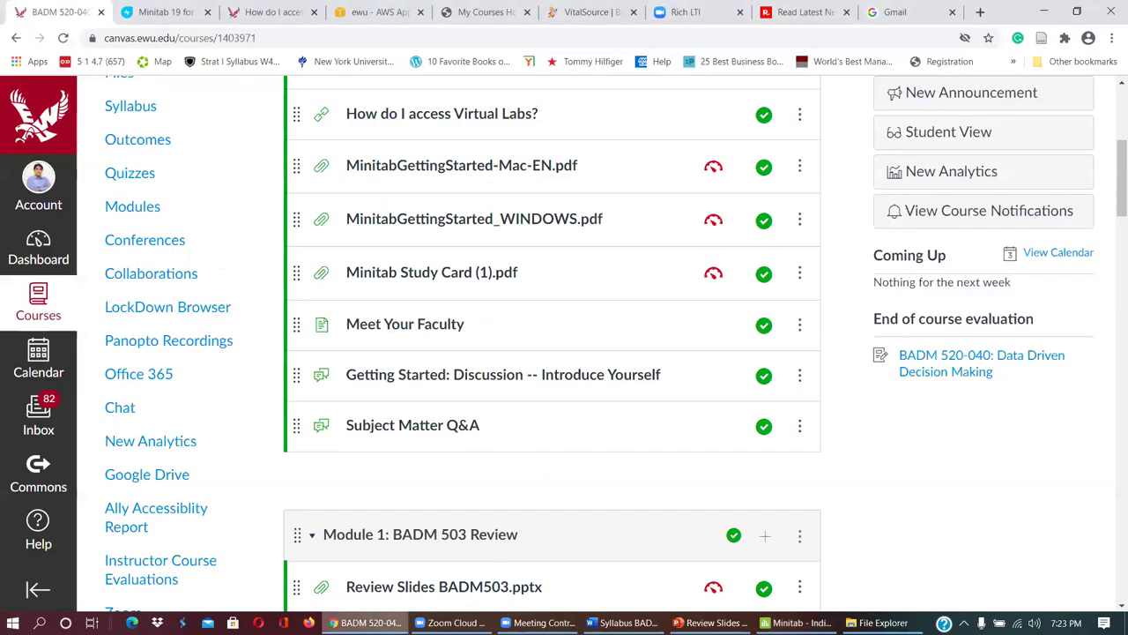
scroll(420, 461, down, 3)
scroll(417, 391, up, 1)
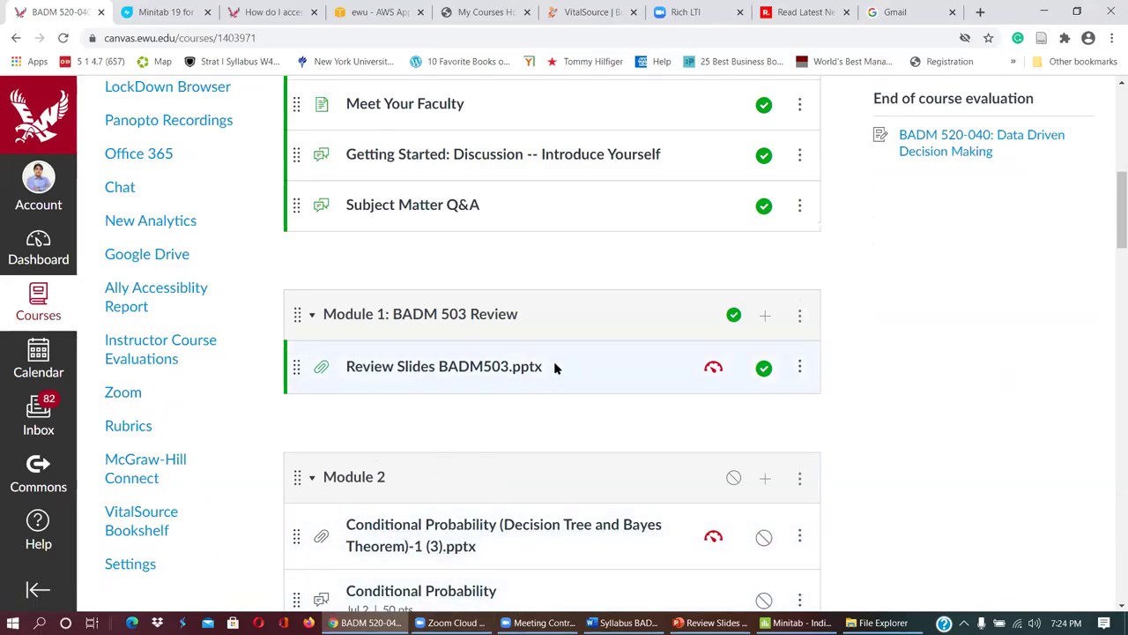
scroll(555, 367, up, 1)
- Switch to the Syllabus BADM 520-040 document in Word and view the weekly contents schedule
mouse_move(798, 622)
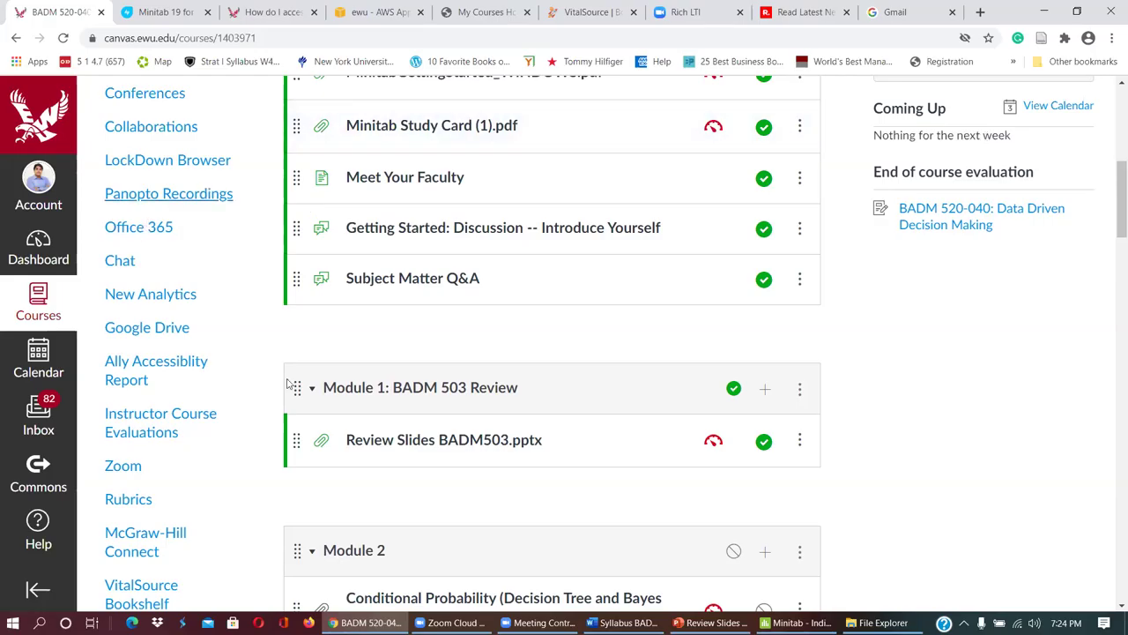
click(623, 623)
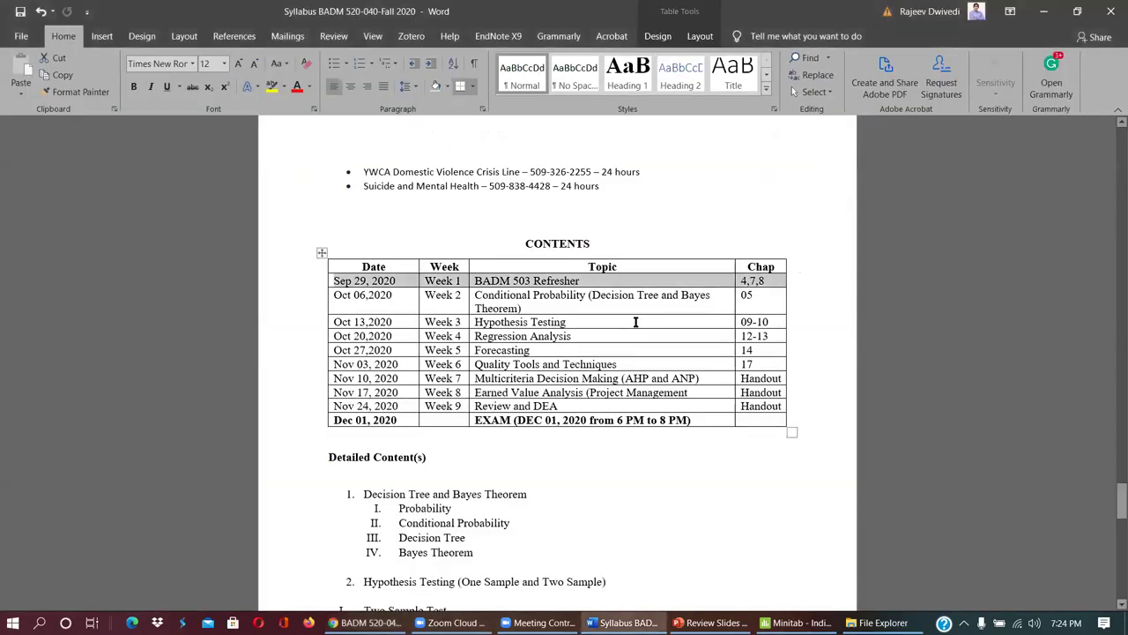
- Highlight the Week 1 and Week 2 rows of the contents schedule in turn to examine their dates, topics and chapters
click(758, 296)
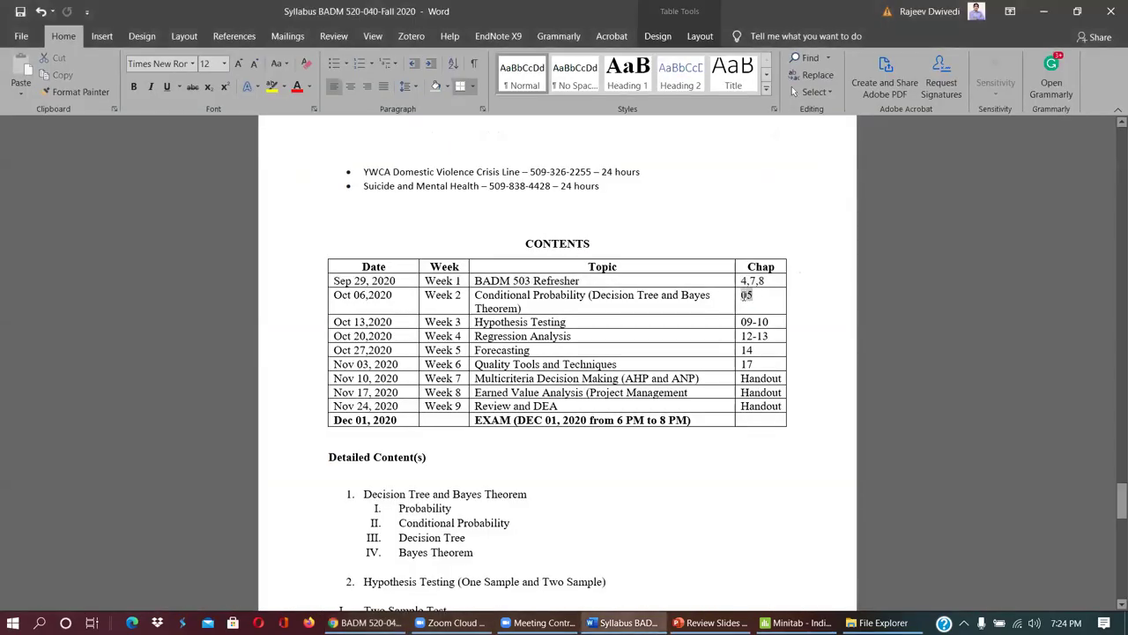
drag(745, 295, 368, 296)
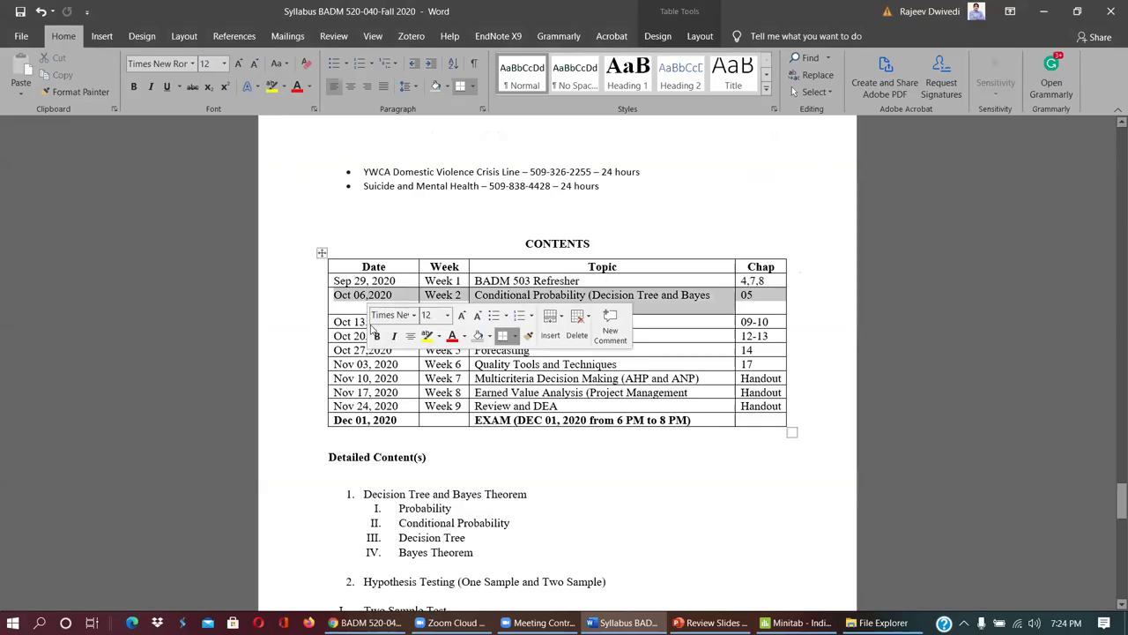
click(389, 298)
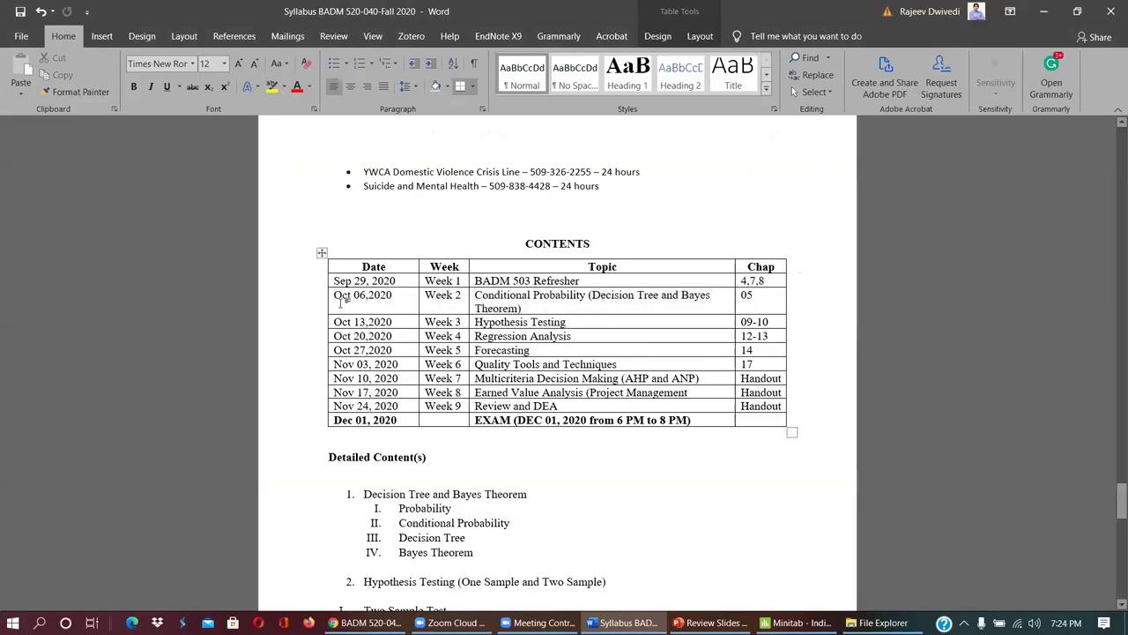
drag(335, 299, 759, 303)
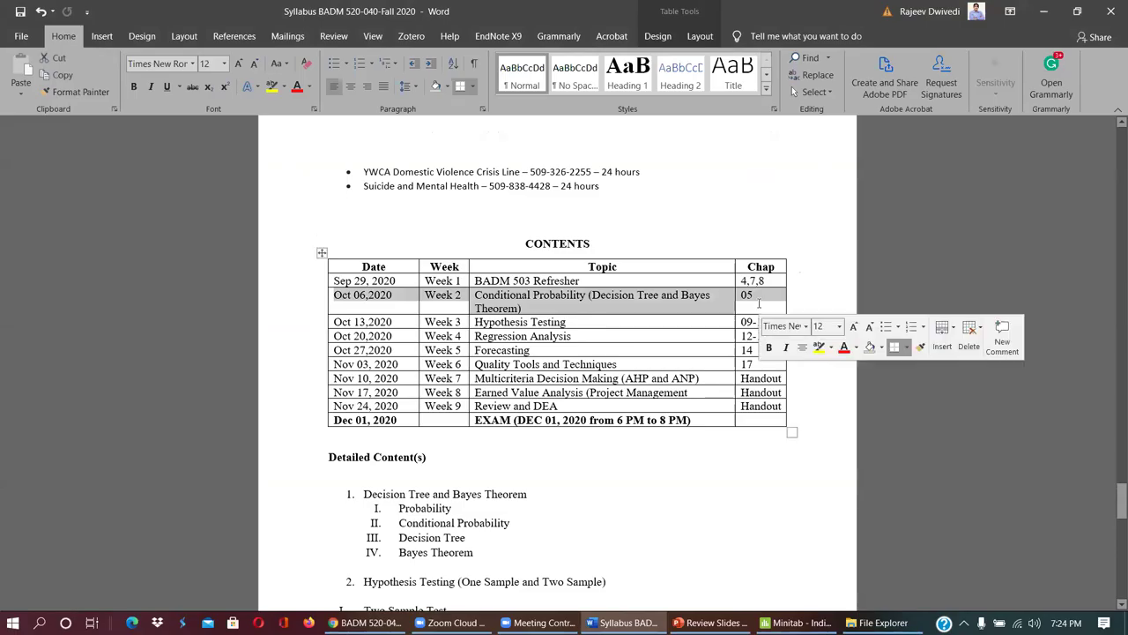
click(706, 308)
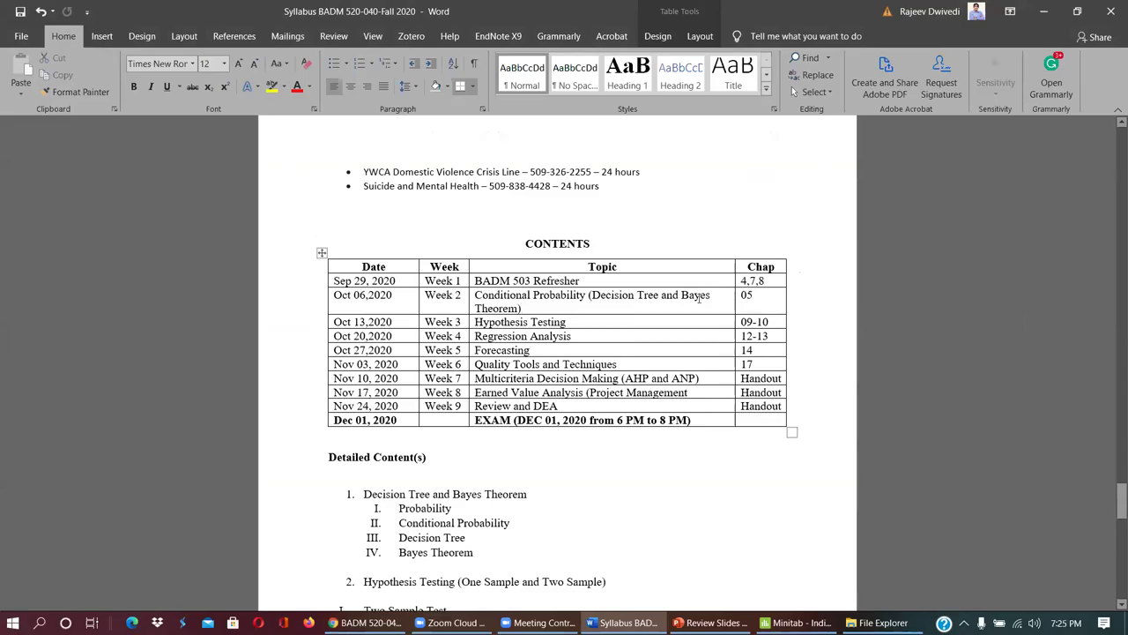
drag(335, 280, 760, 280)
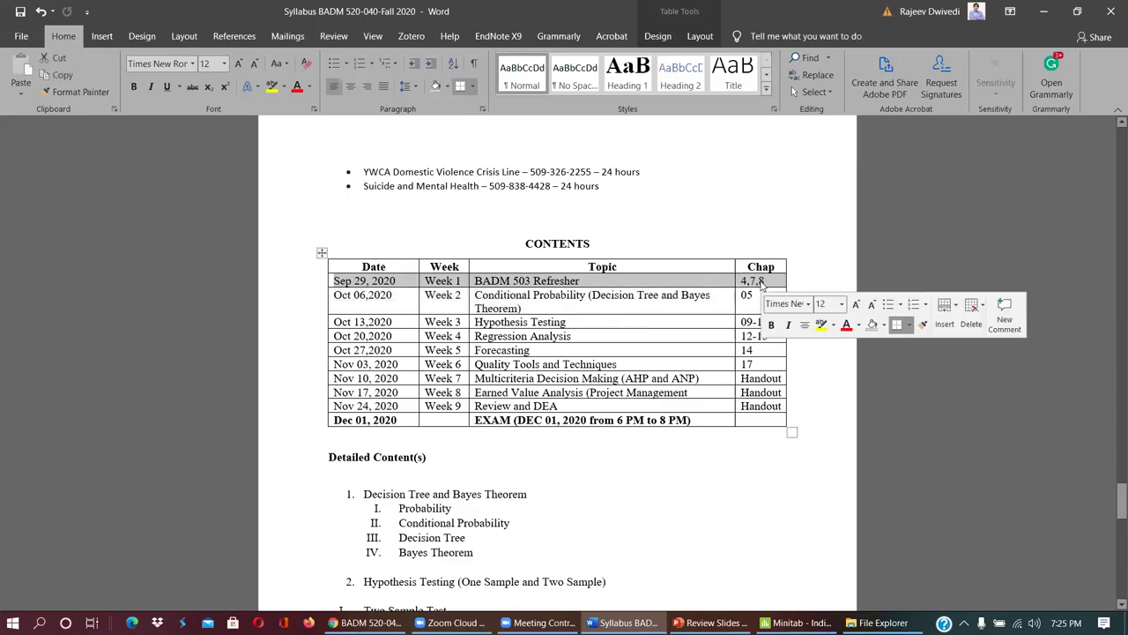
click(782, 280)
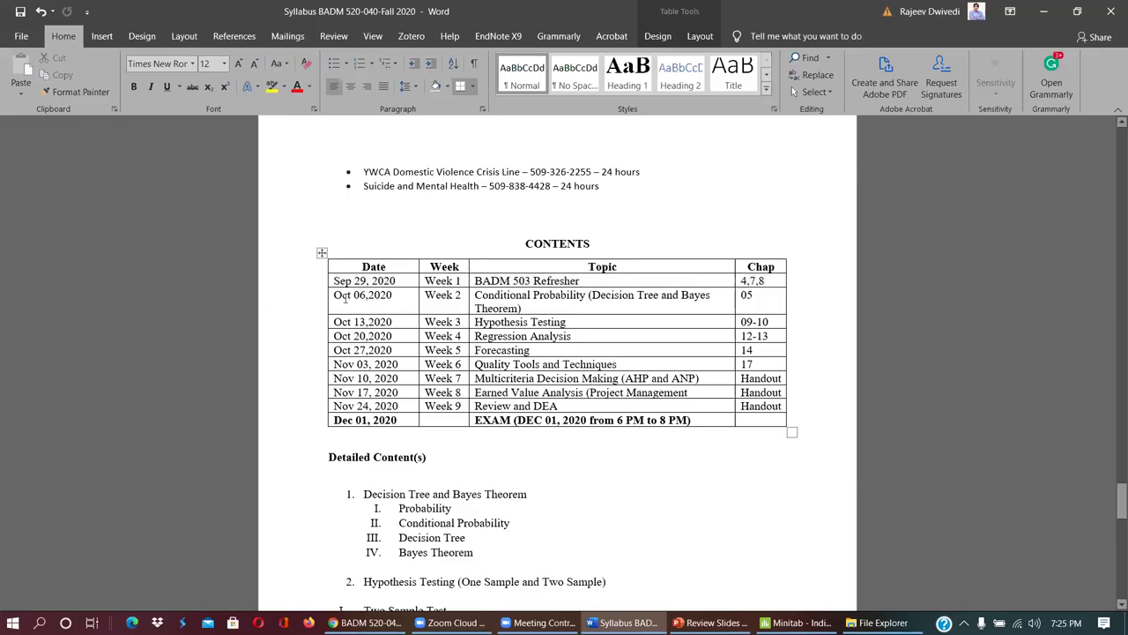
drag(337, 293, 763, 319)
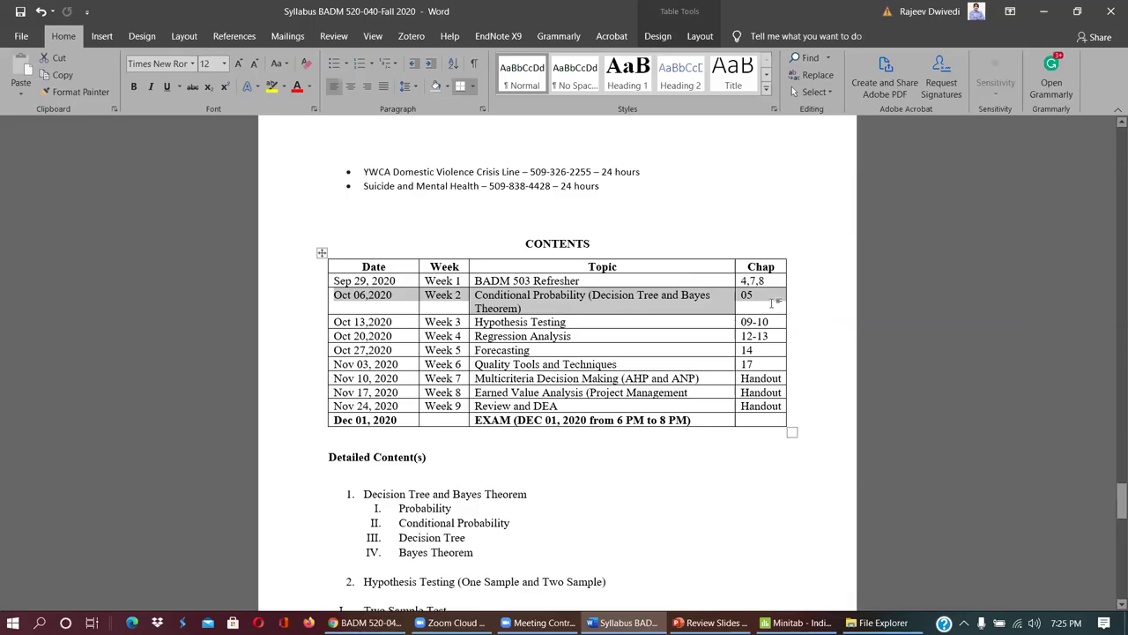
- Switch to the BADM 520-040 Canvas course page in Chrome and view the Module 1 review slides entry and the start of Module 2
key(alt+Tab)
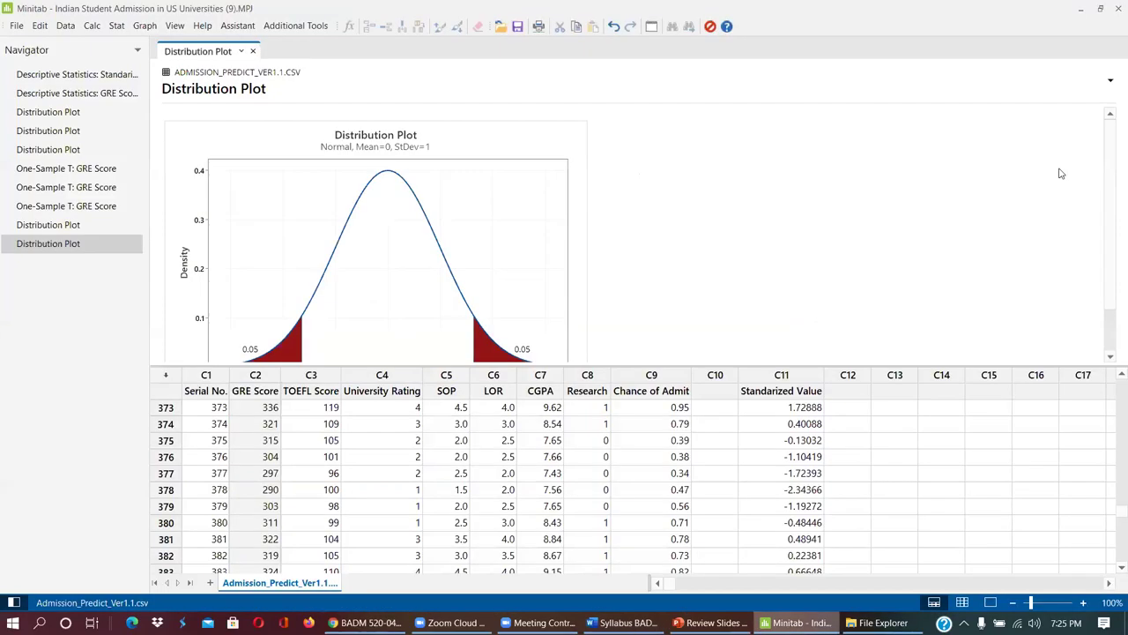
key(alt+Tab)
scroll(496, 280, up, 1)
scroll(497, 291, down, 1)
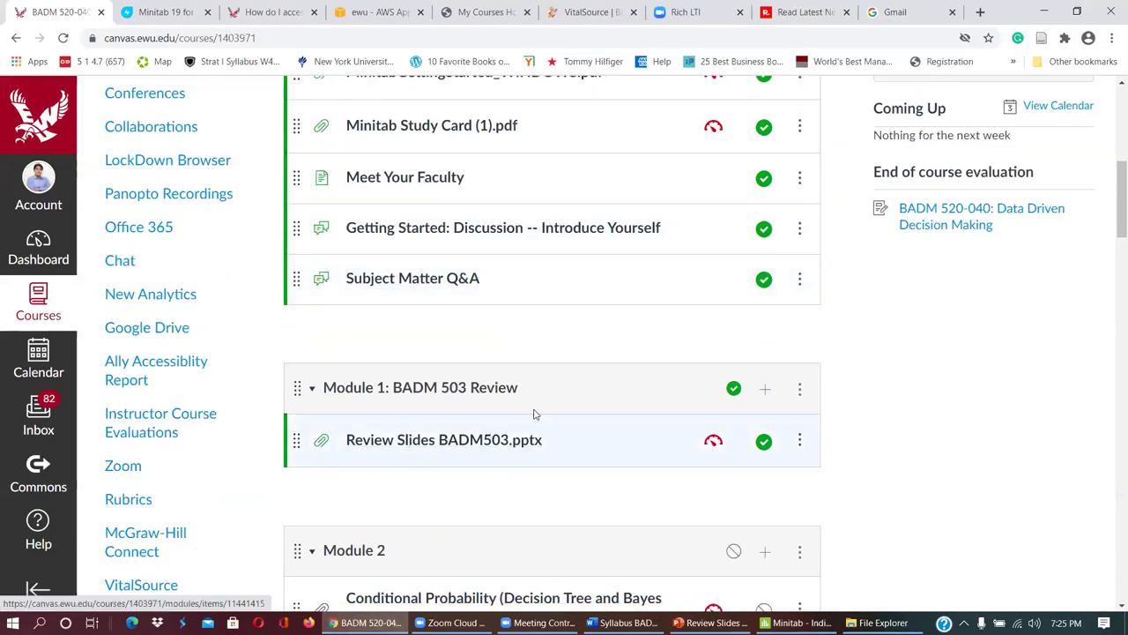